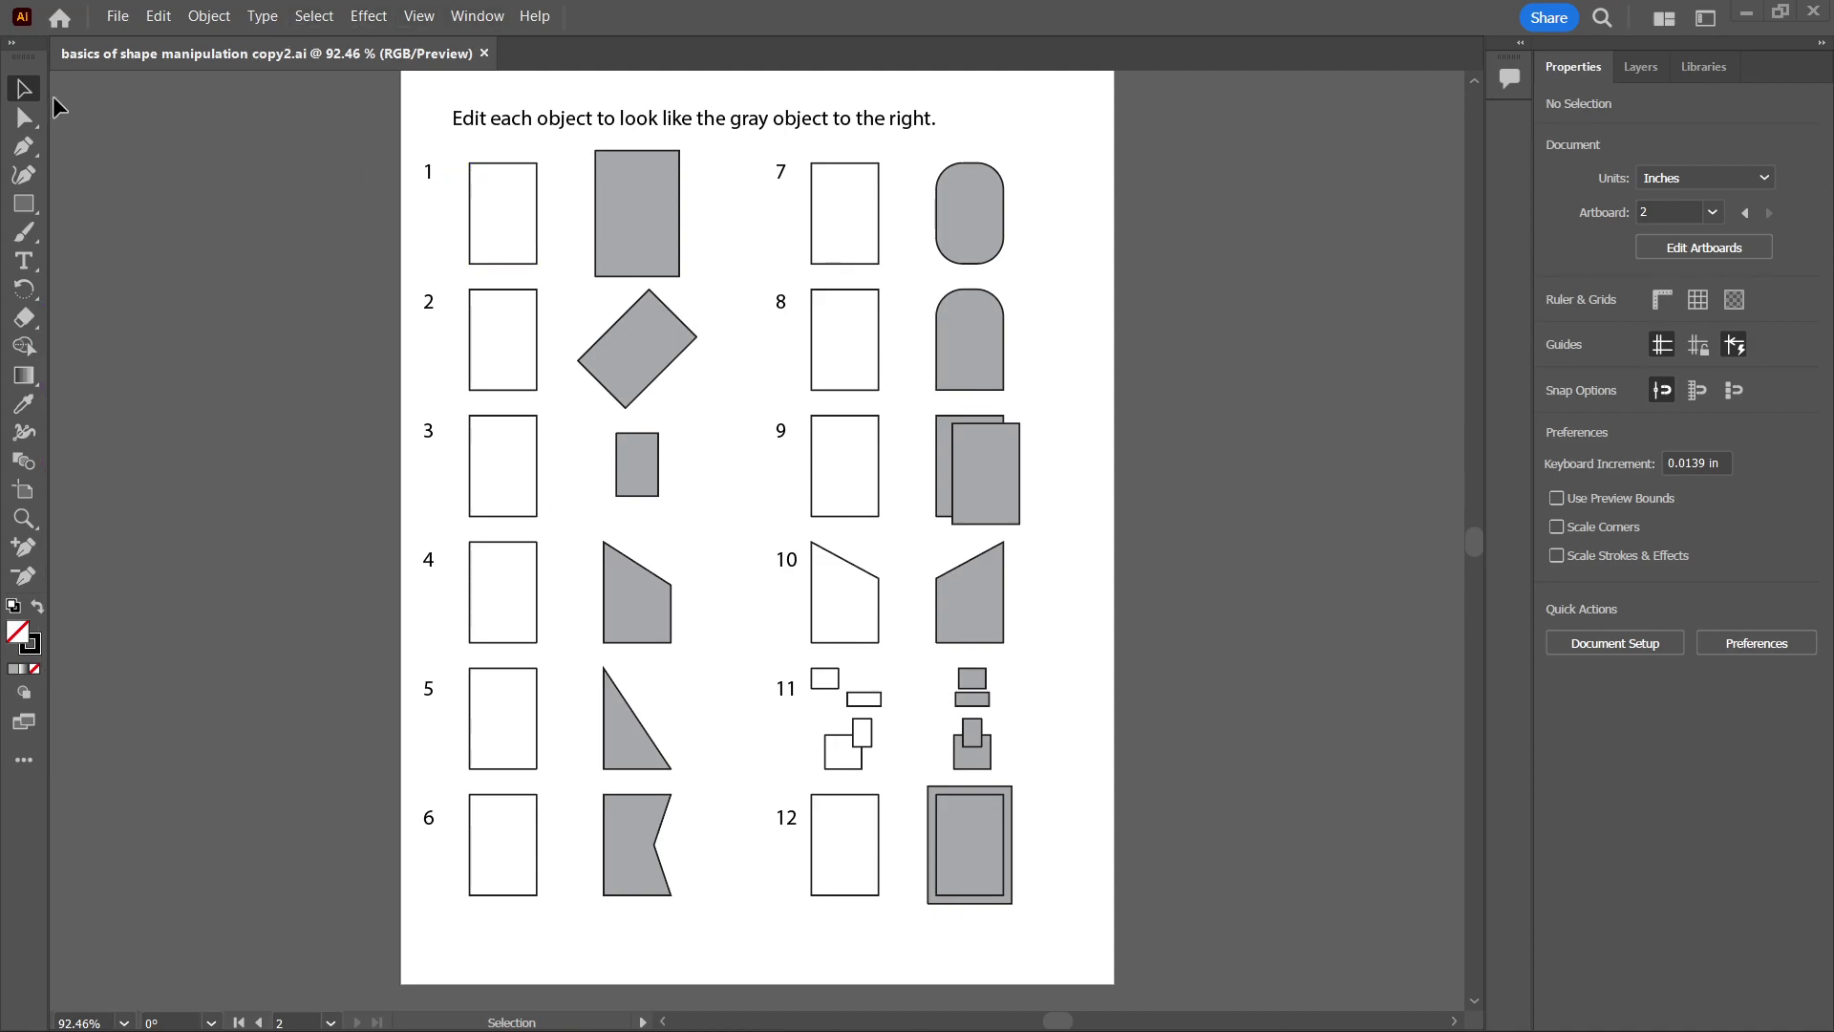
Switch Illustrator to the Essentials workspace.
click(477, 18)
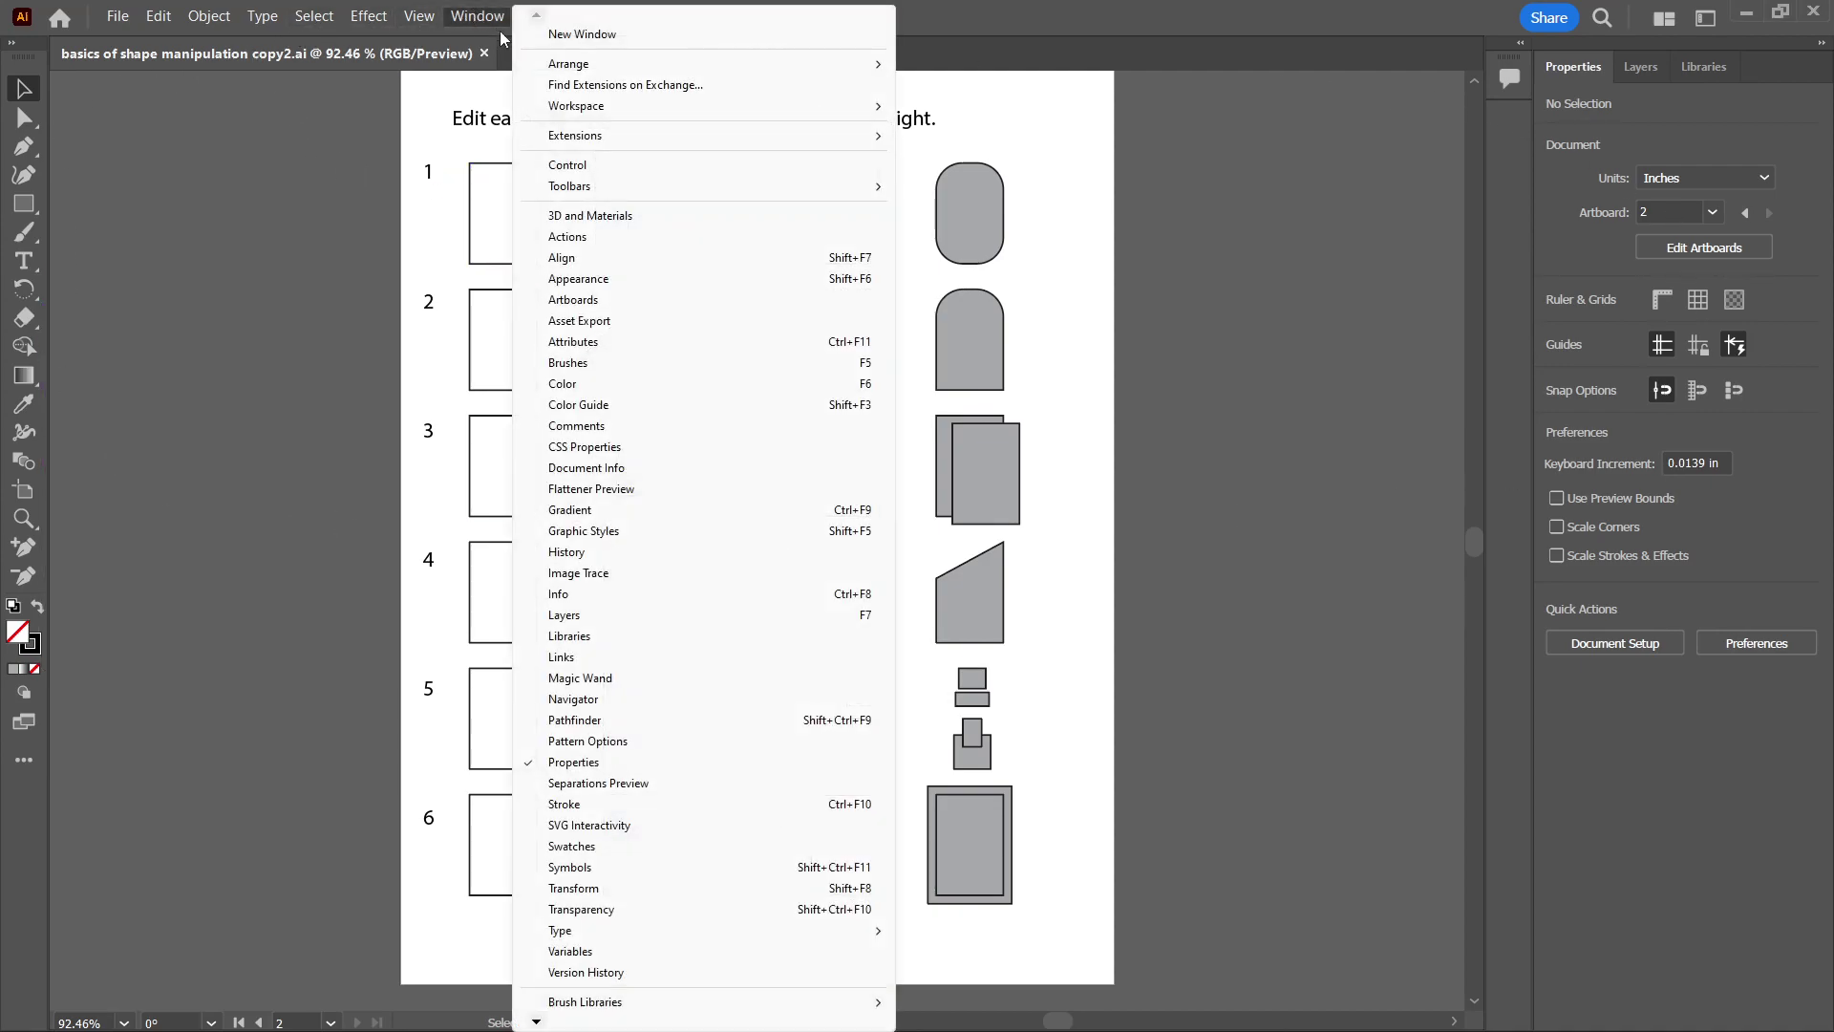
mouse_move(602, 112)
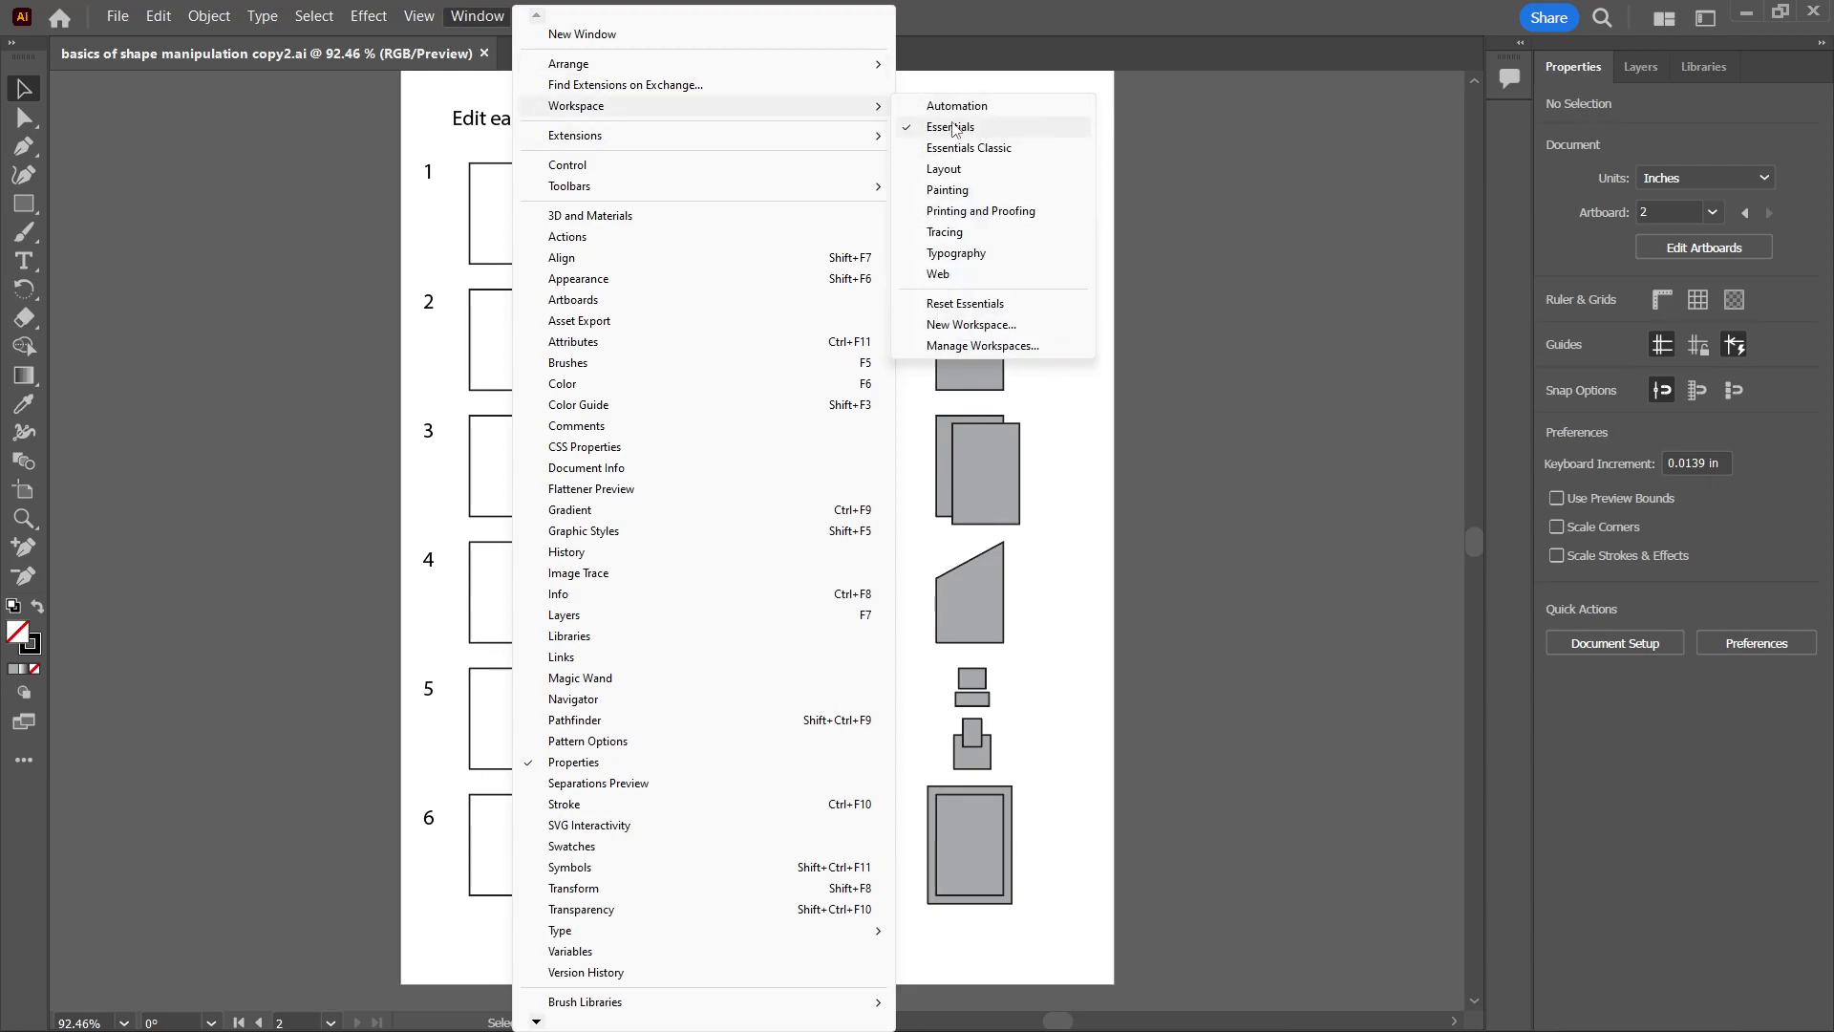
click(477, 16)
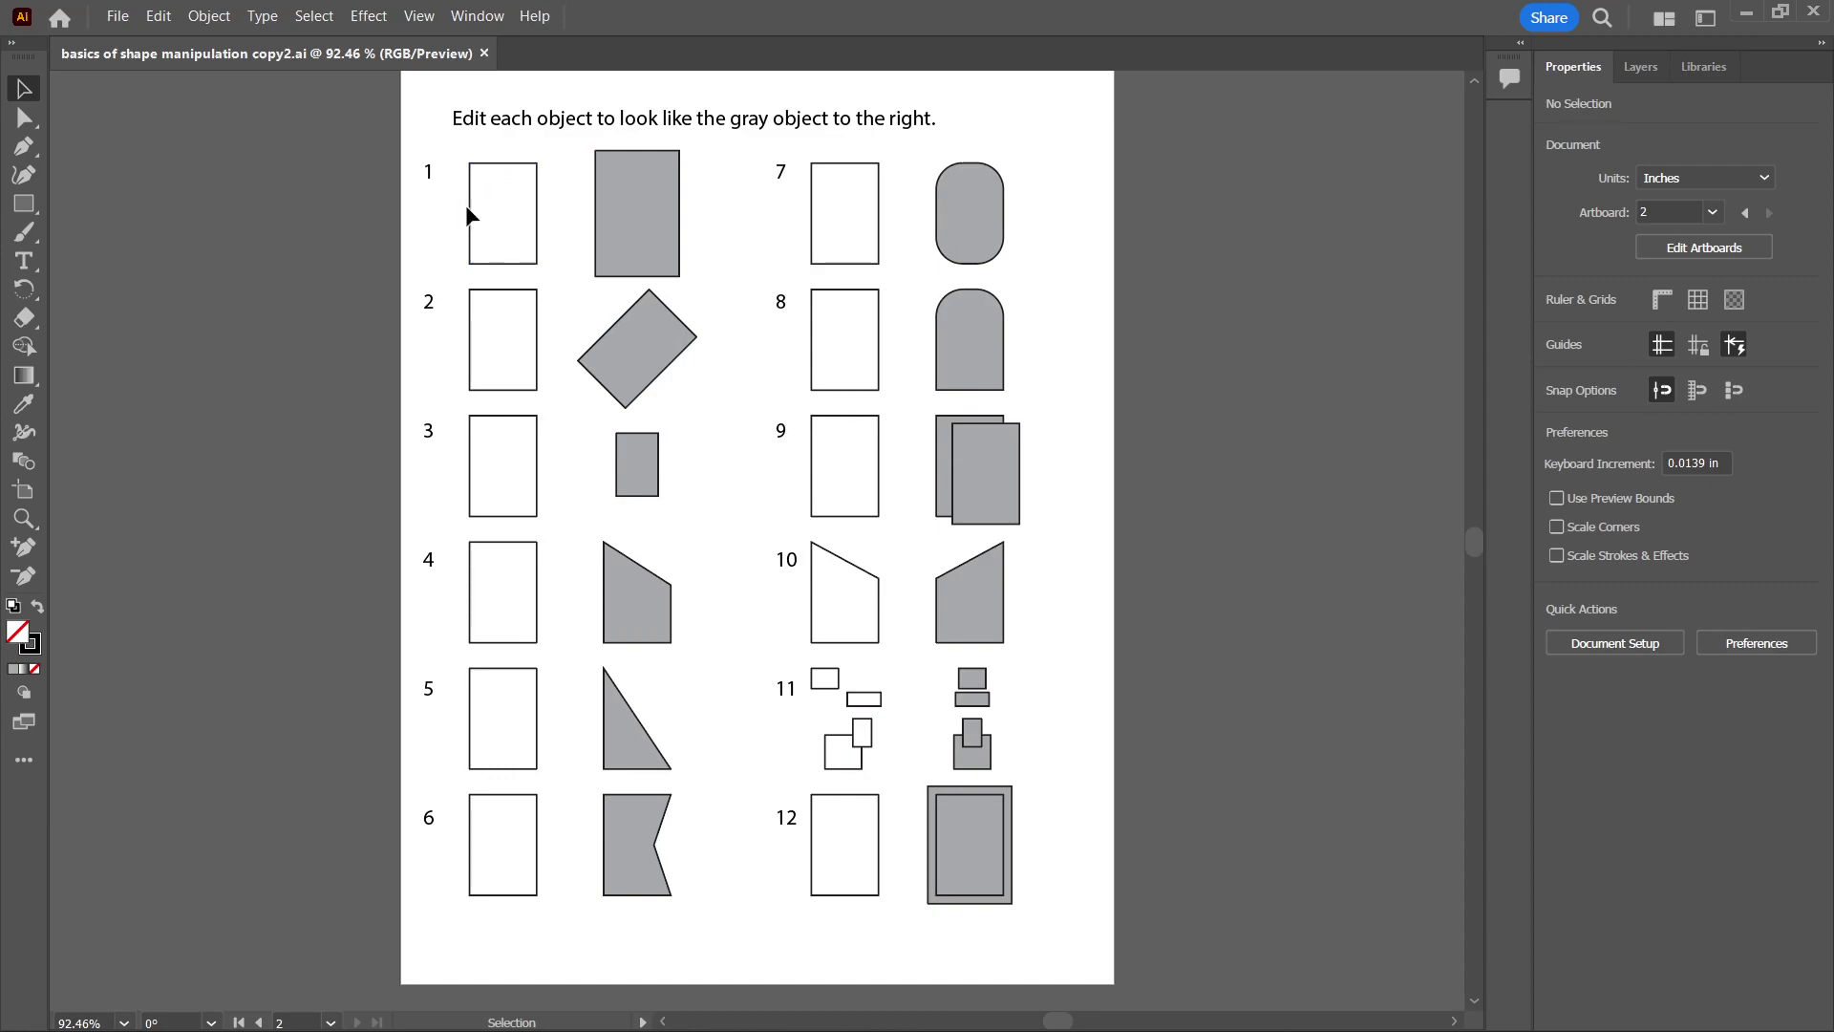
Scale rectangle 1 up to about 0.86 × 1.29 in to match its gray target.
click(525, 197)
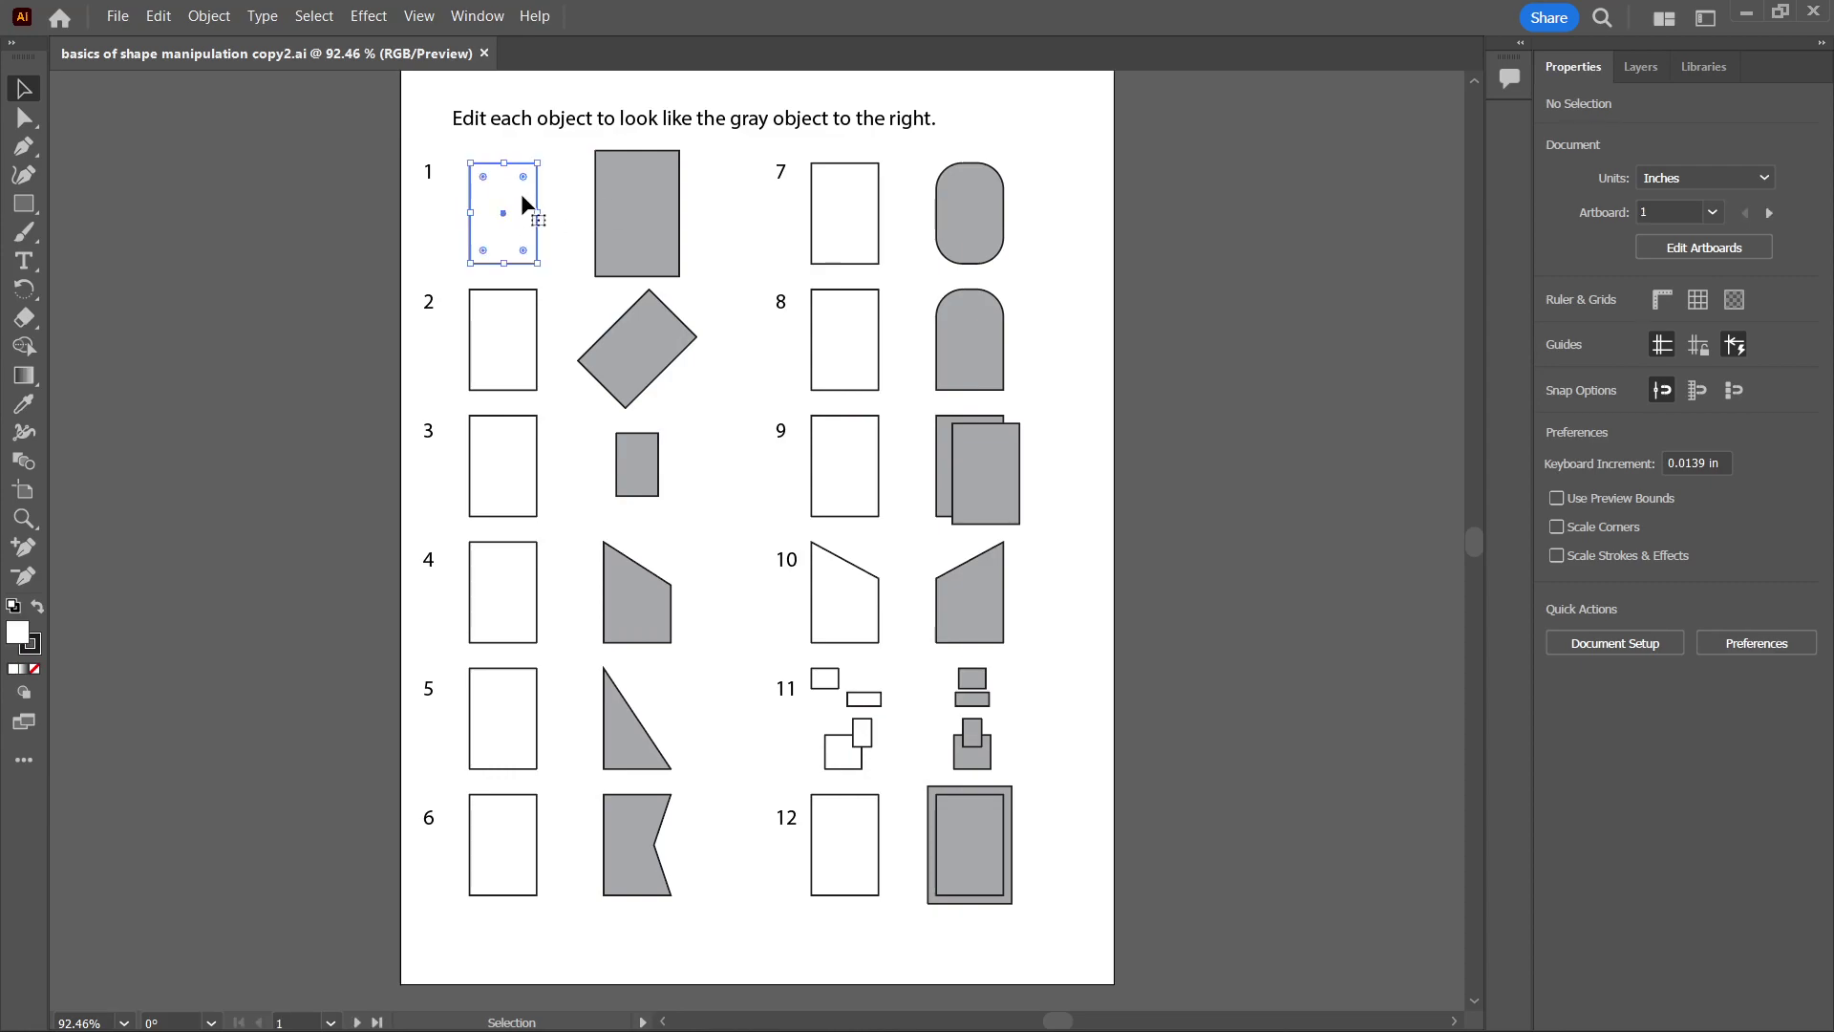
mouse_move(537, 165)
mouse_down()
mouse_move(557, 160)
mouse_move(580, 202)
mouse_move(611, 170)
mouse_move(557, 172)
mouse_move(578, 105)
mouse_move(516, 200)
mouse_move(552, 189)
mouse_move(549, 221)
mouse_move(530, 221)
mouse_move(571, 152)
mouse_up()
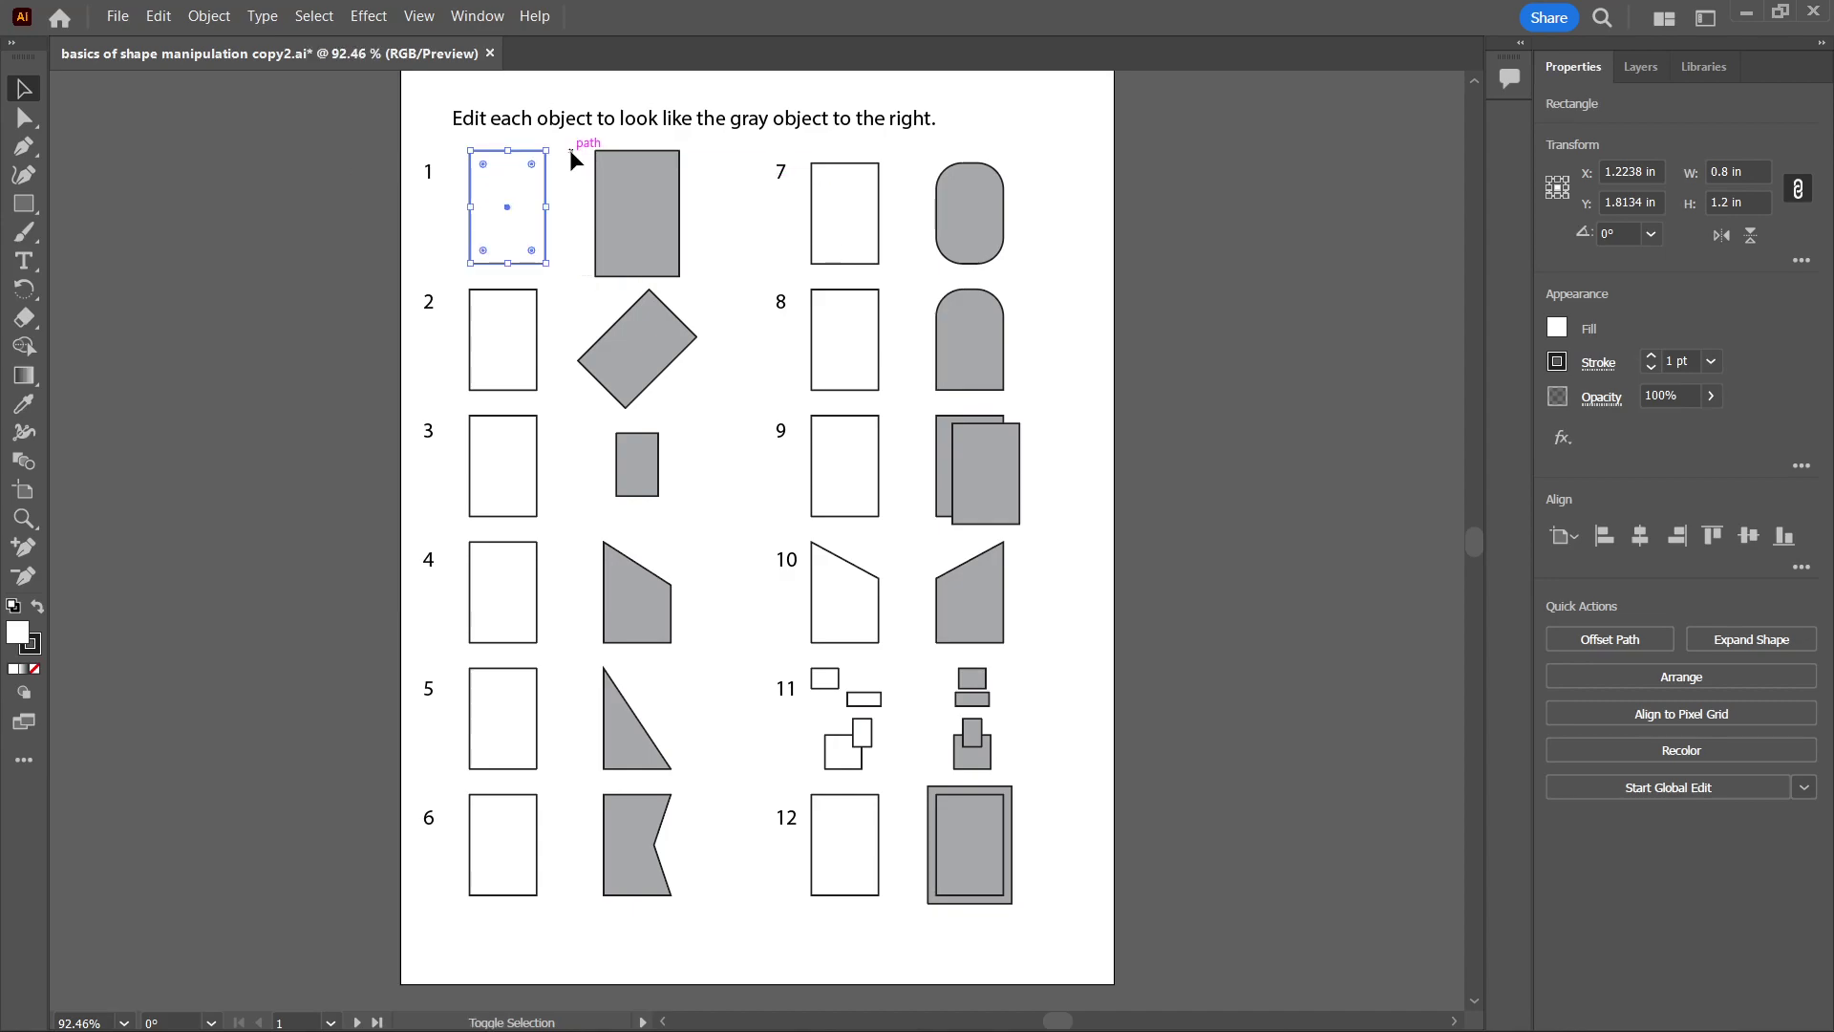
click(564, 196)
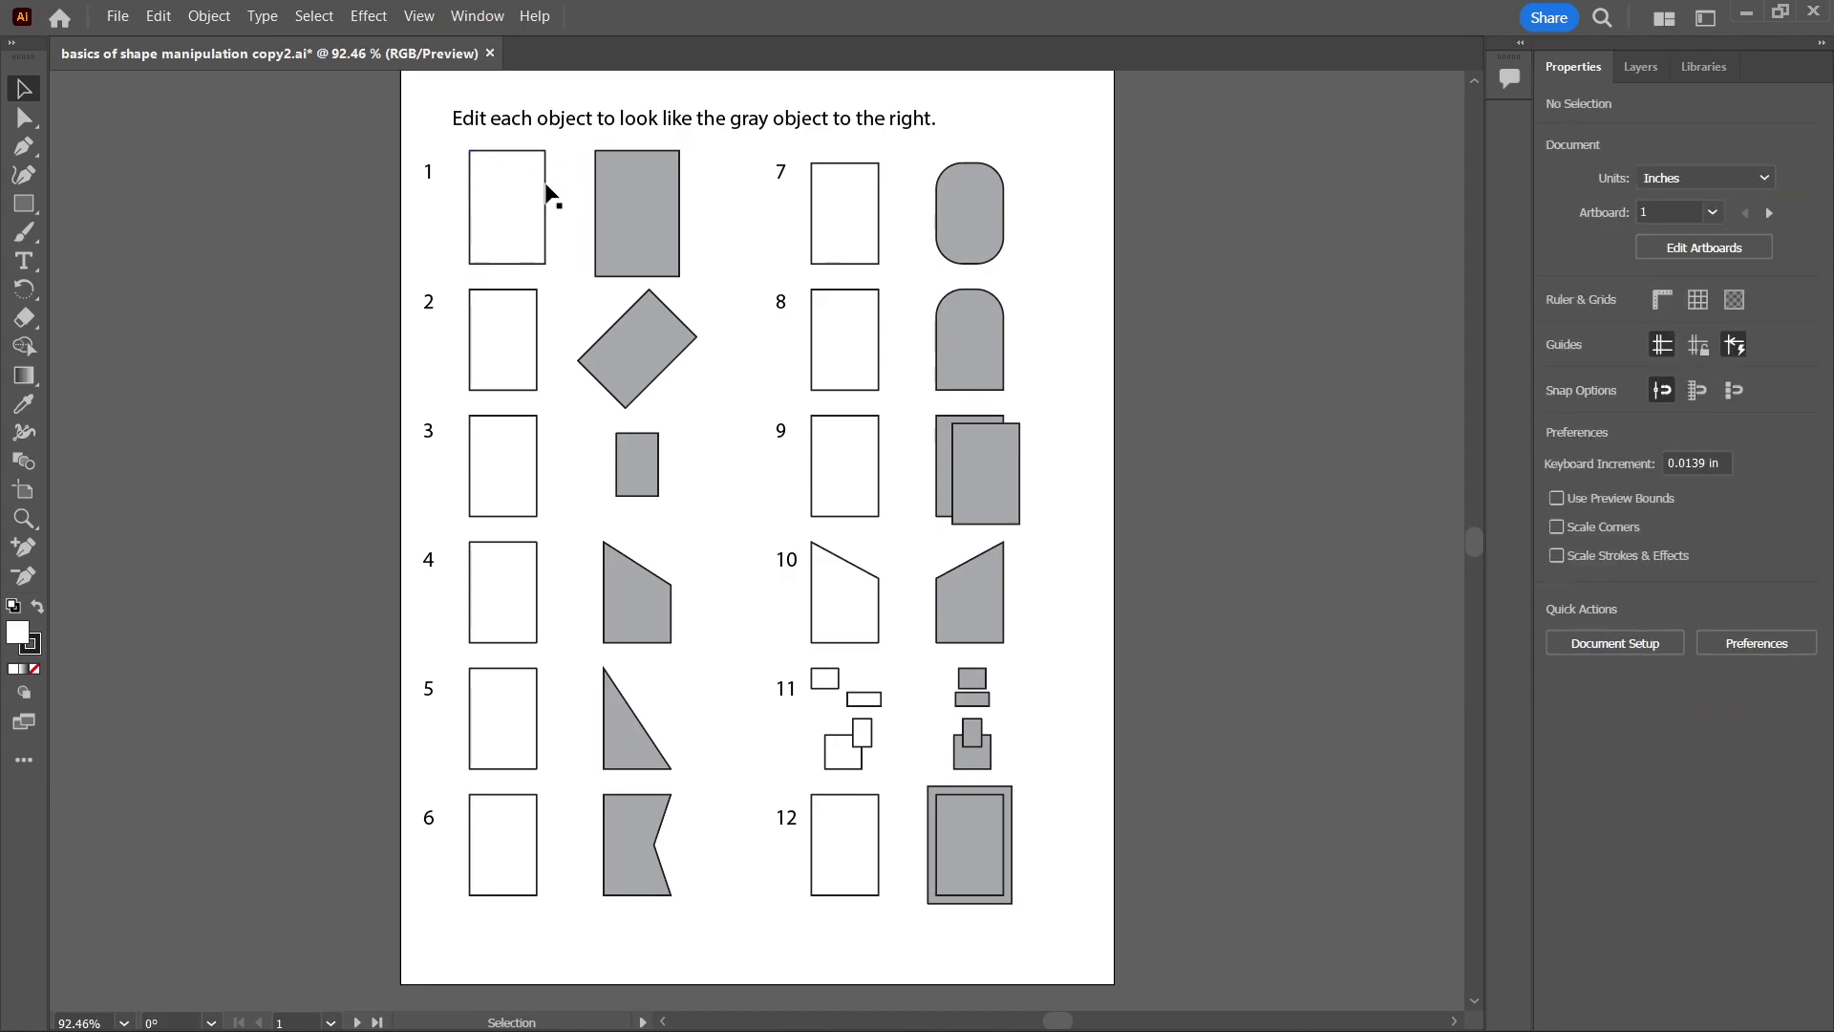
Rotate rectangle 2 to 315° so it tilts like the gray diamond.
click(513, 310)
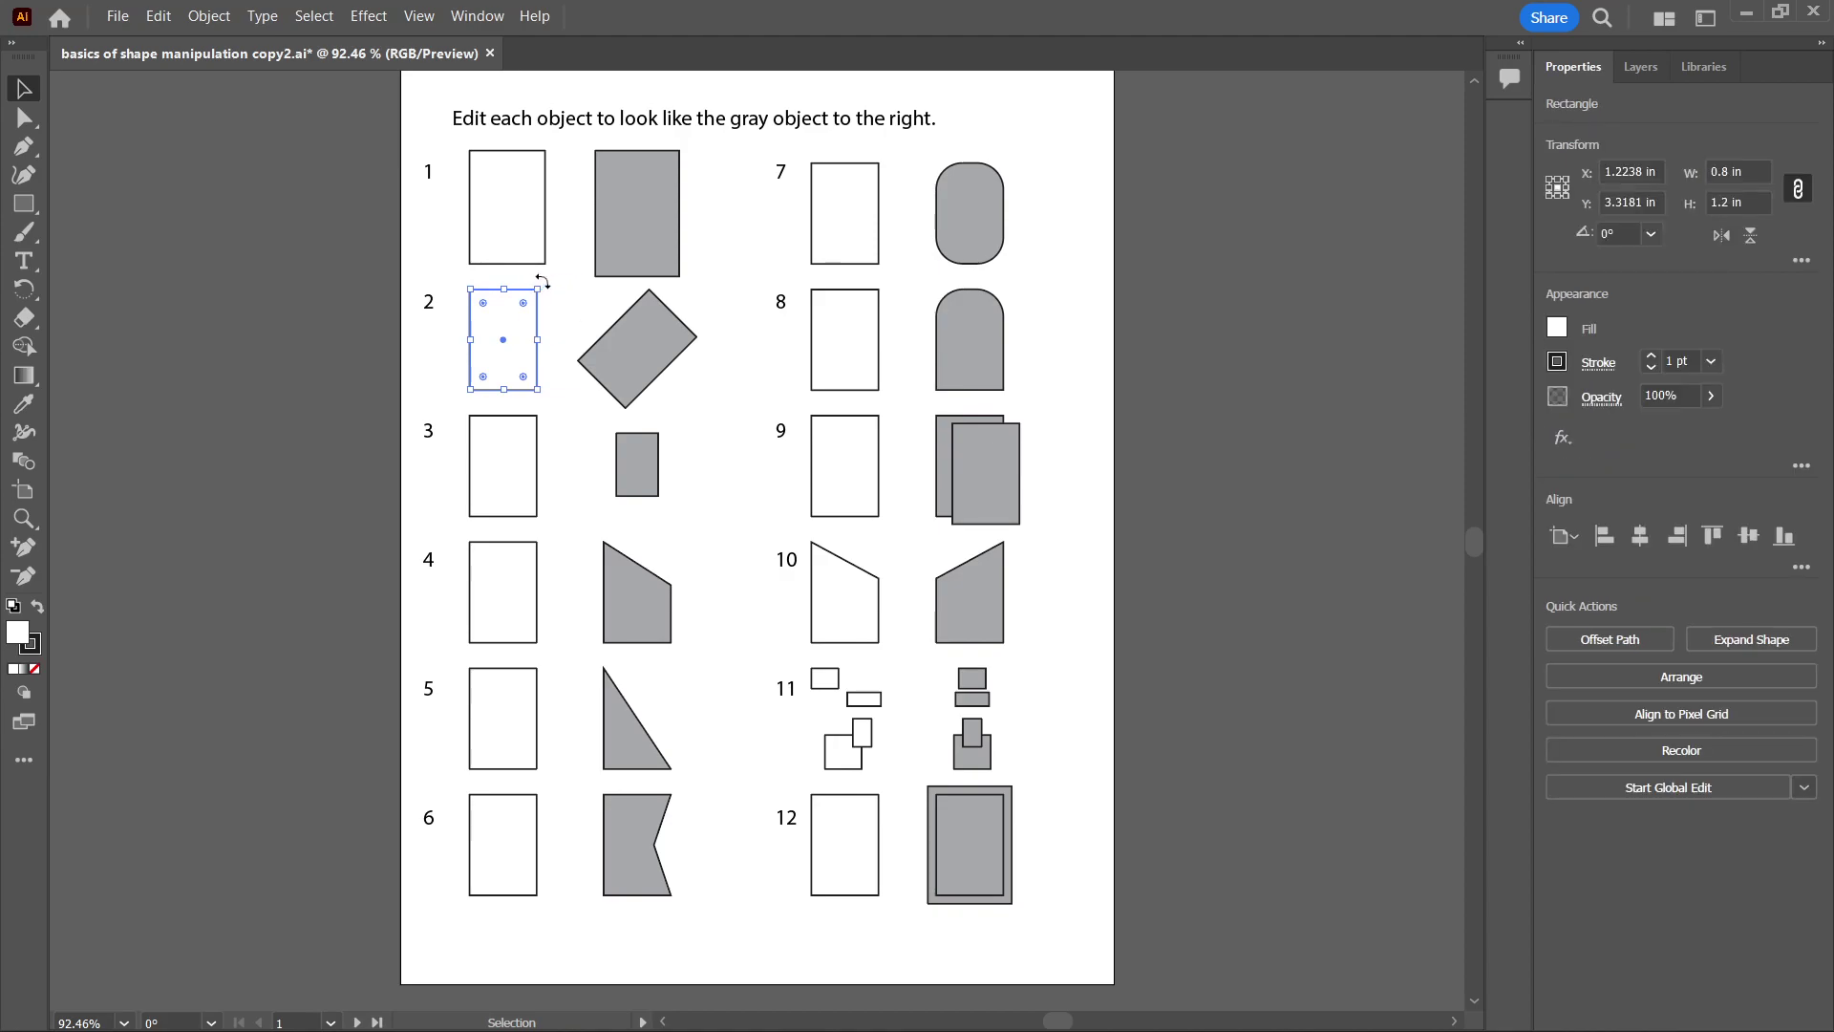
drag(542, 284, 542, 283)
drag(542, 283, 563, 335)
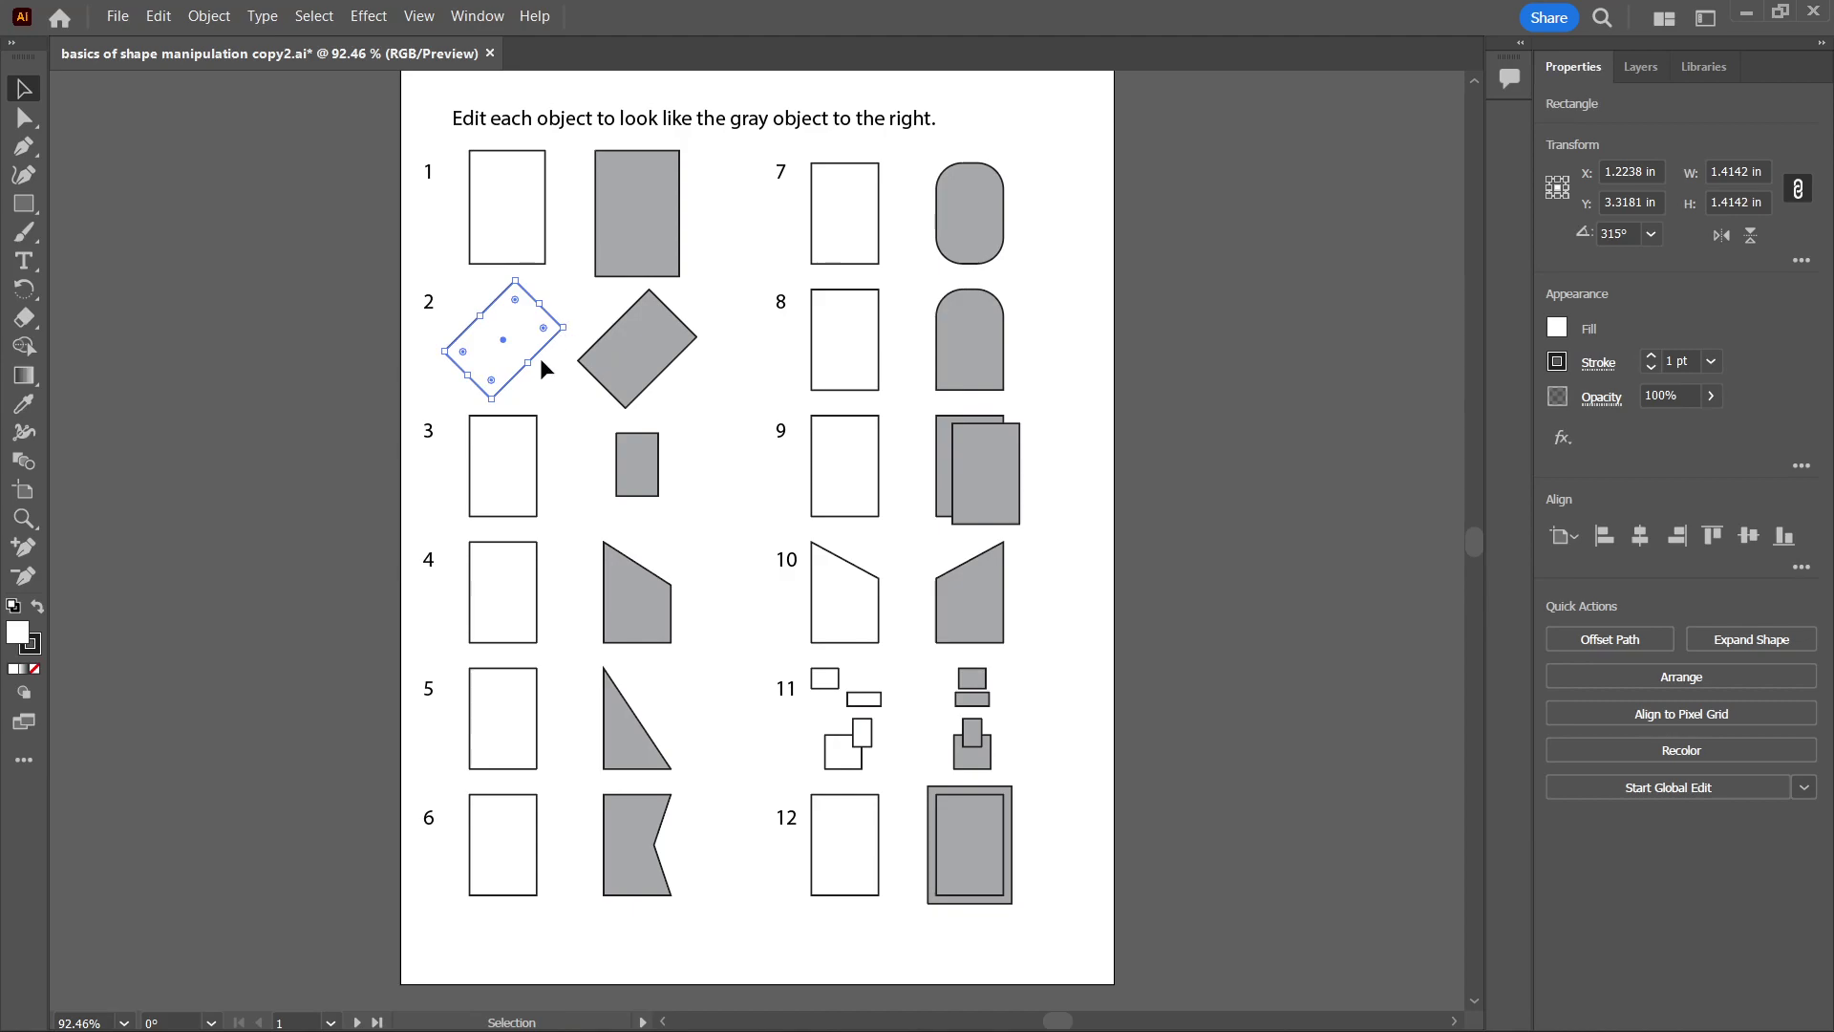
click(504, 445)
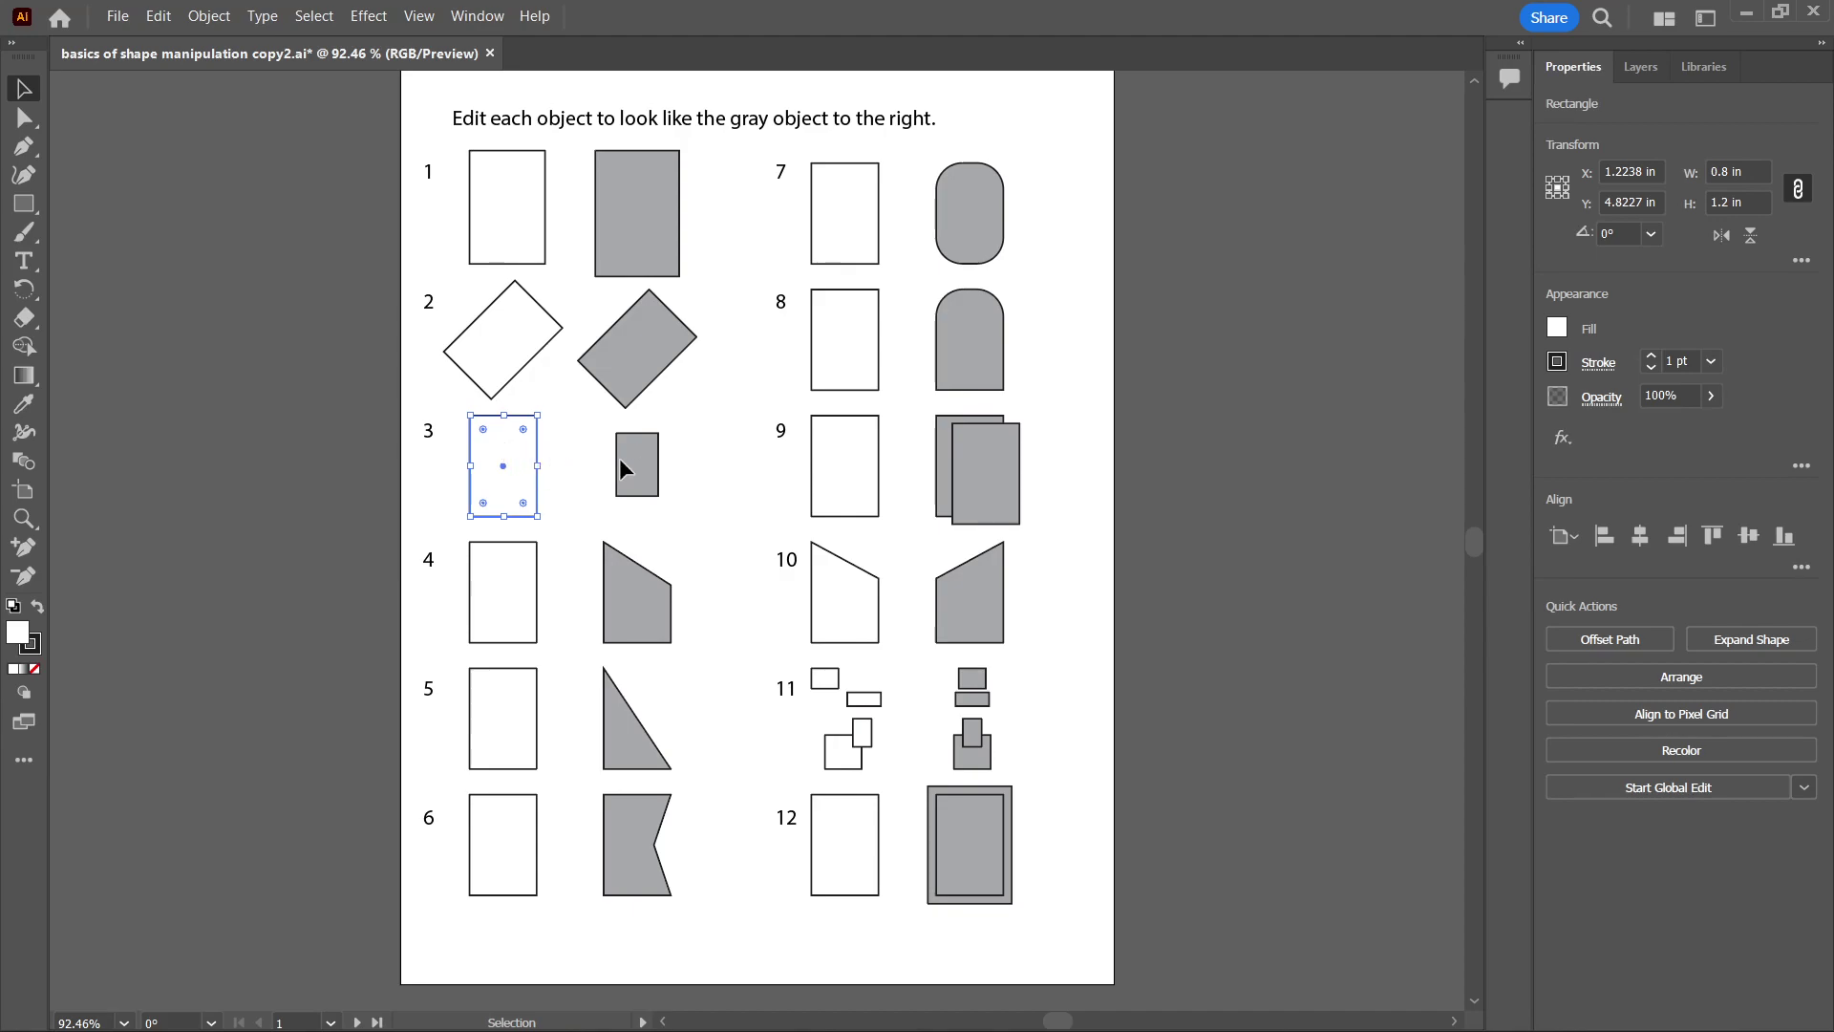
click(1723, 172)
key(shift+Right)
text(5)
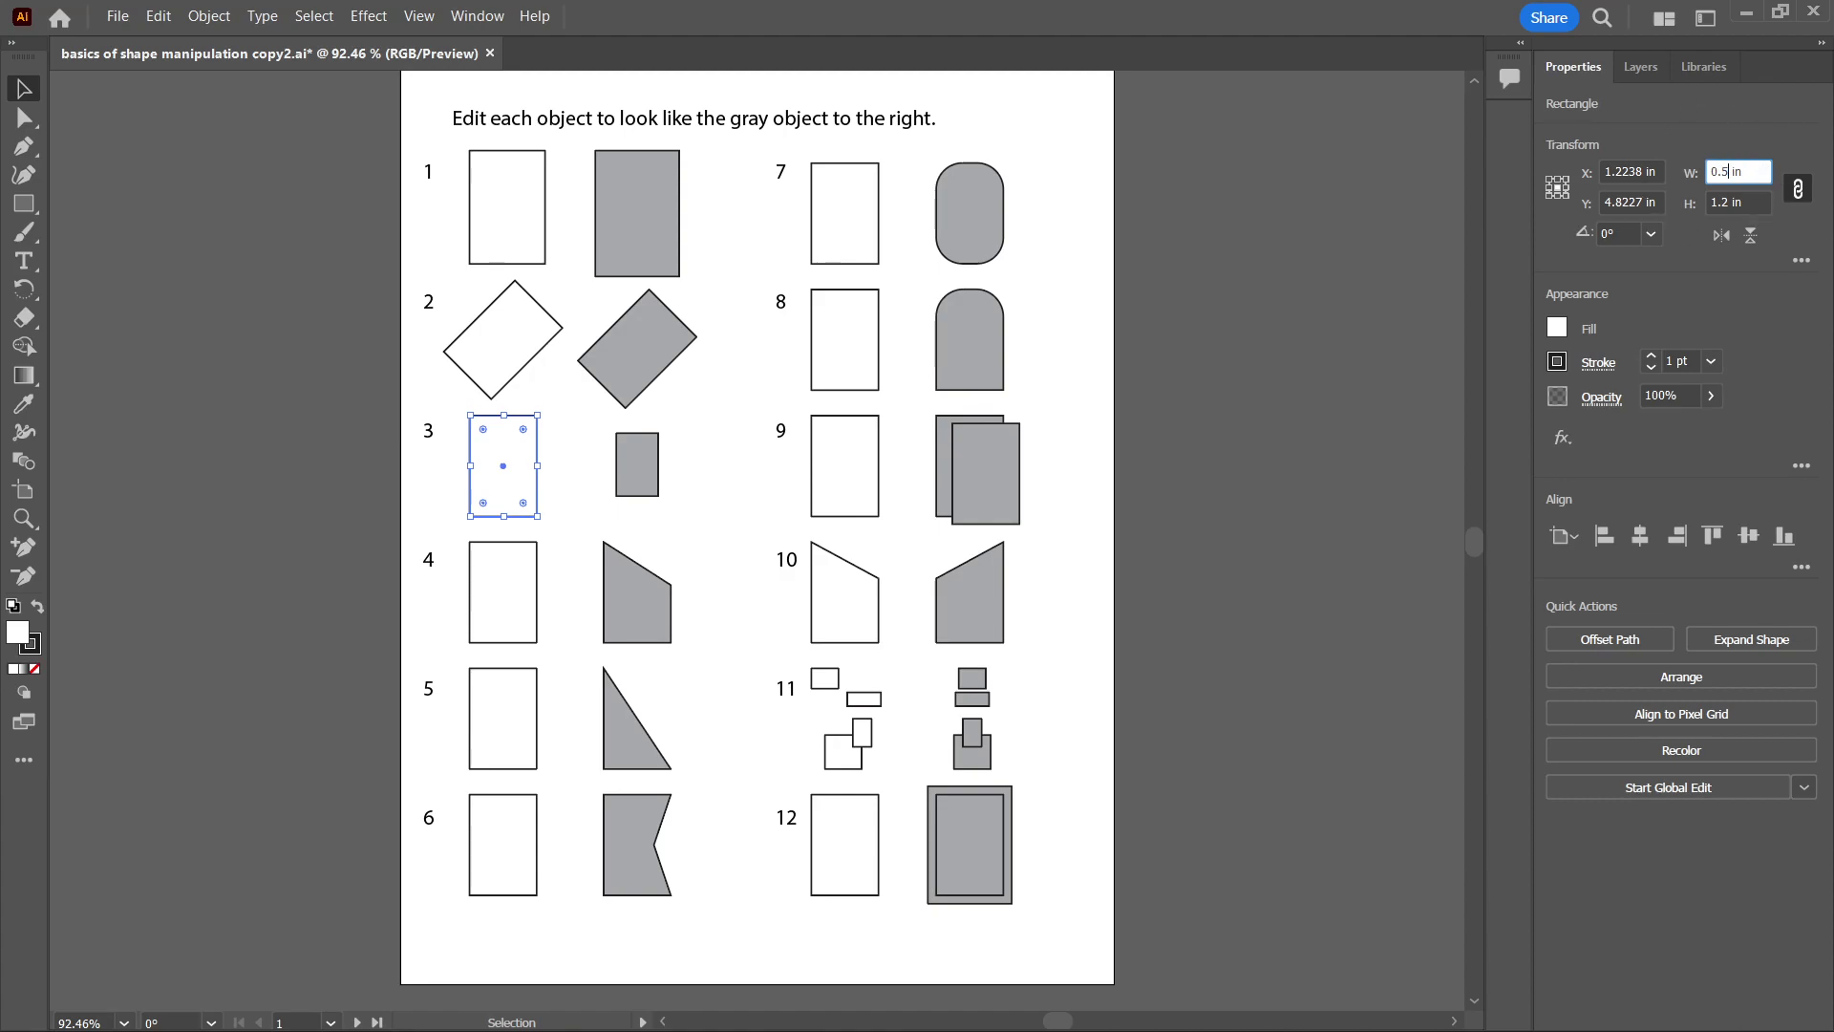
key(Return)
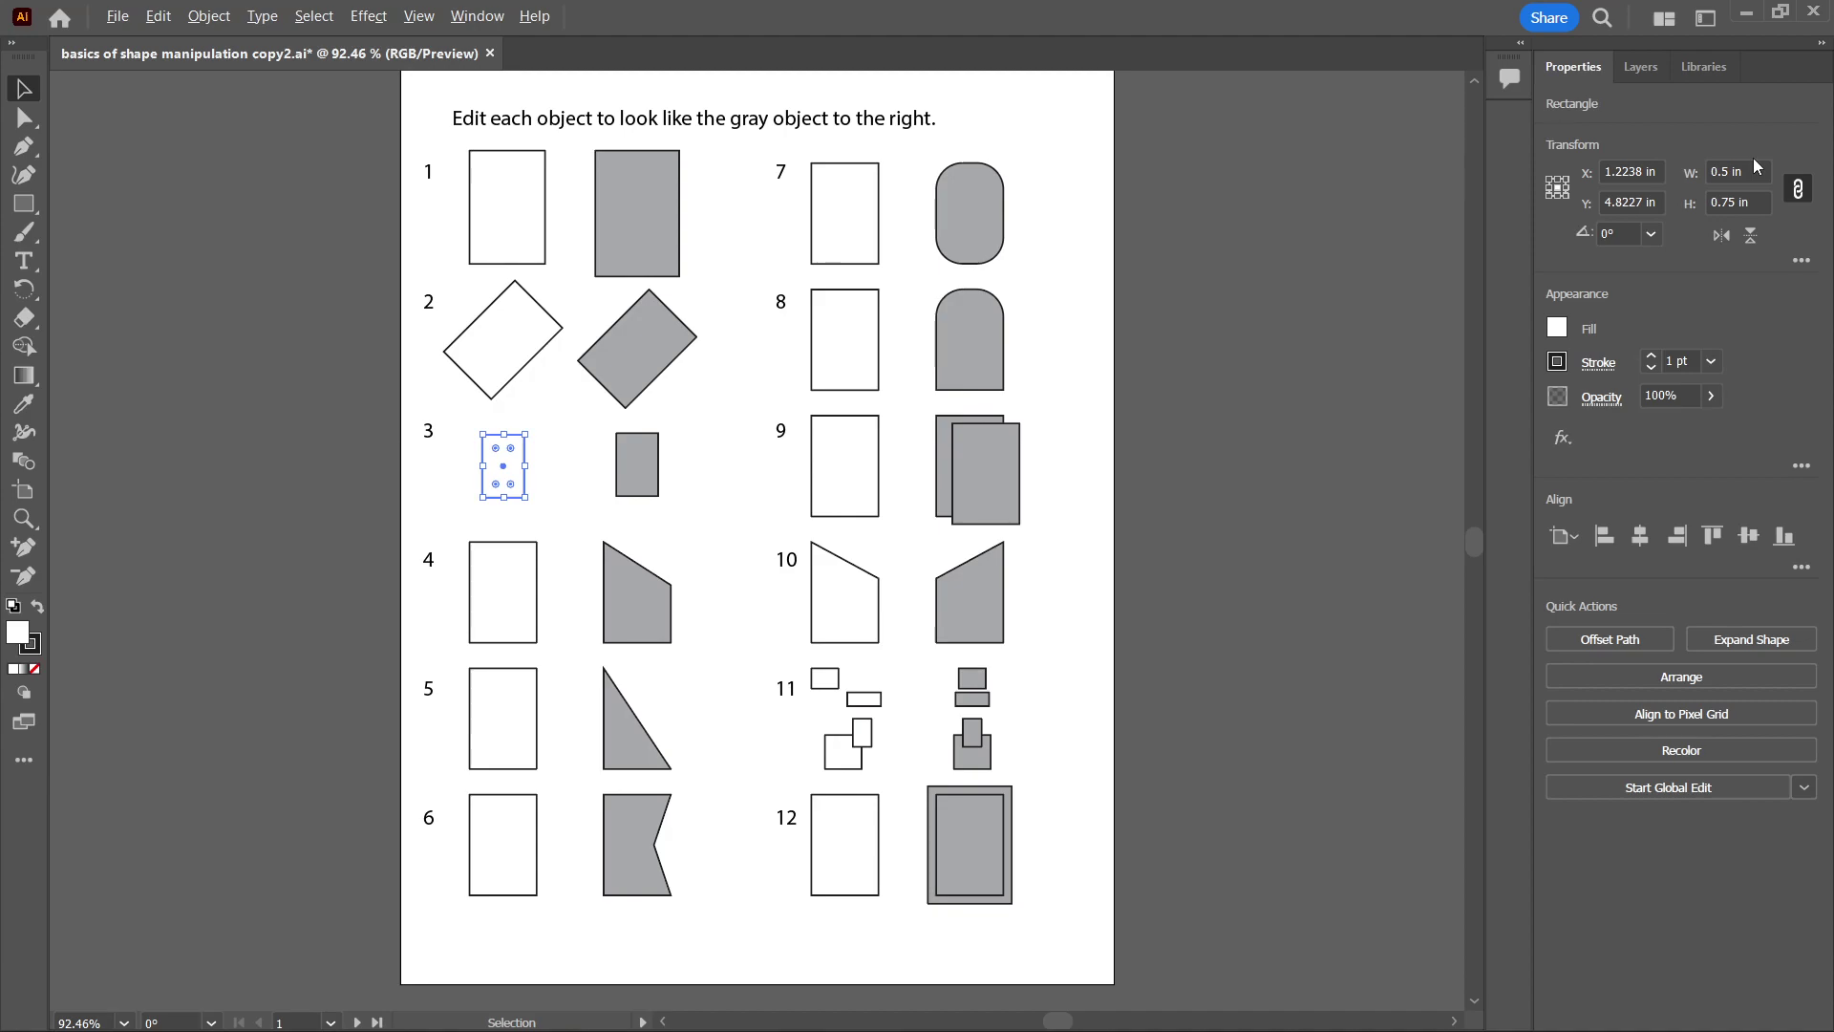
key(ctrl+z)
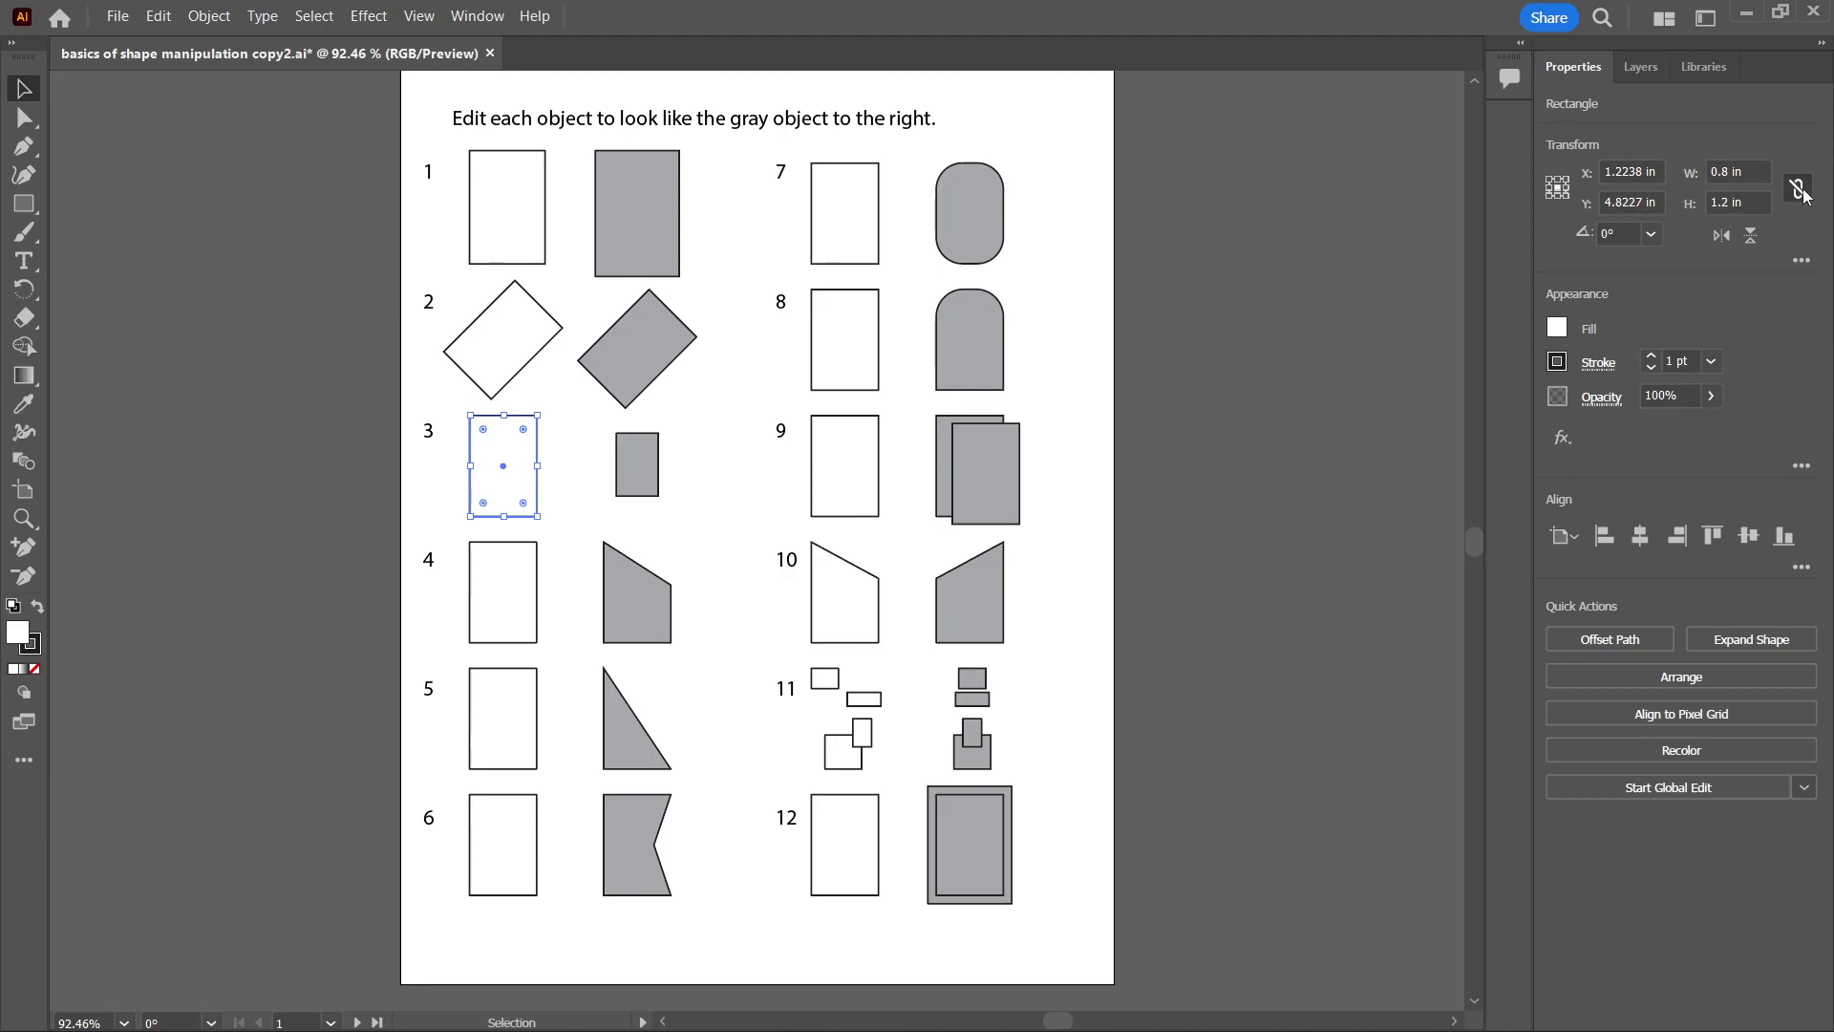
With proportions linked, set rectangle 3's width to 0.5 in, making it 0.5 × 0.75 in.
click(1799, 197)
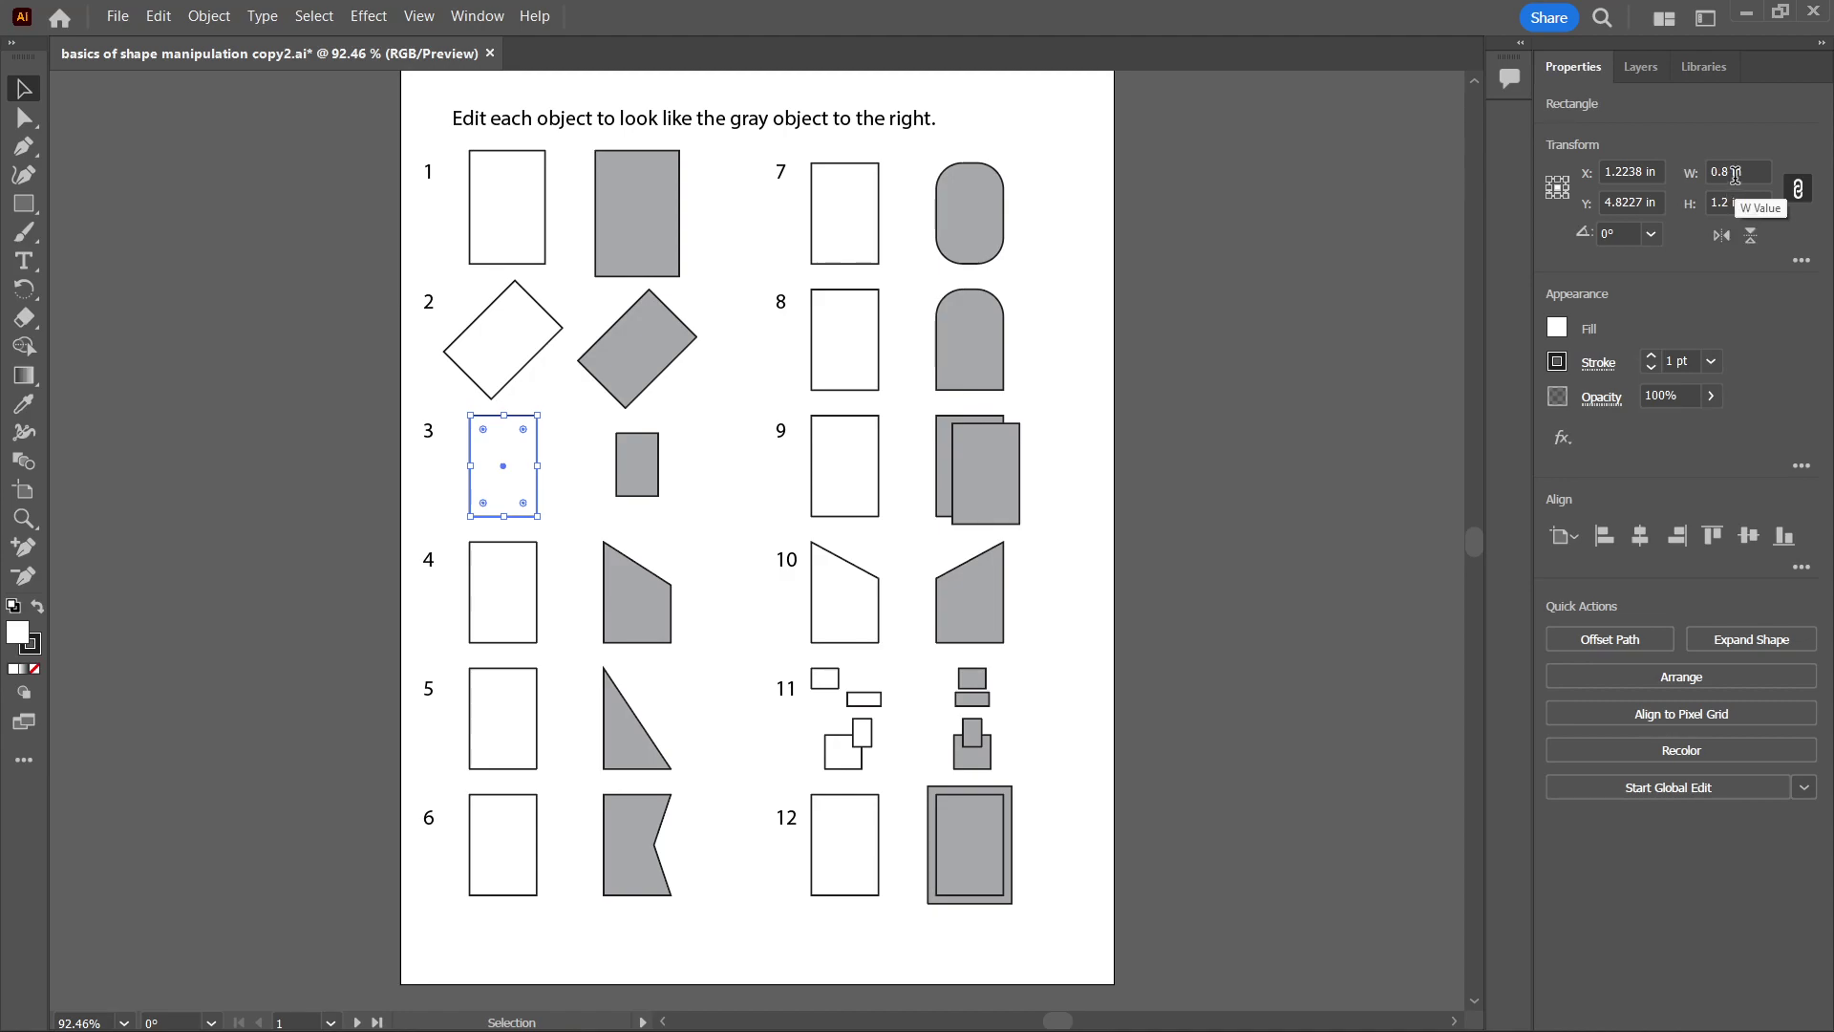
click(1798, 188)
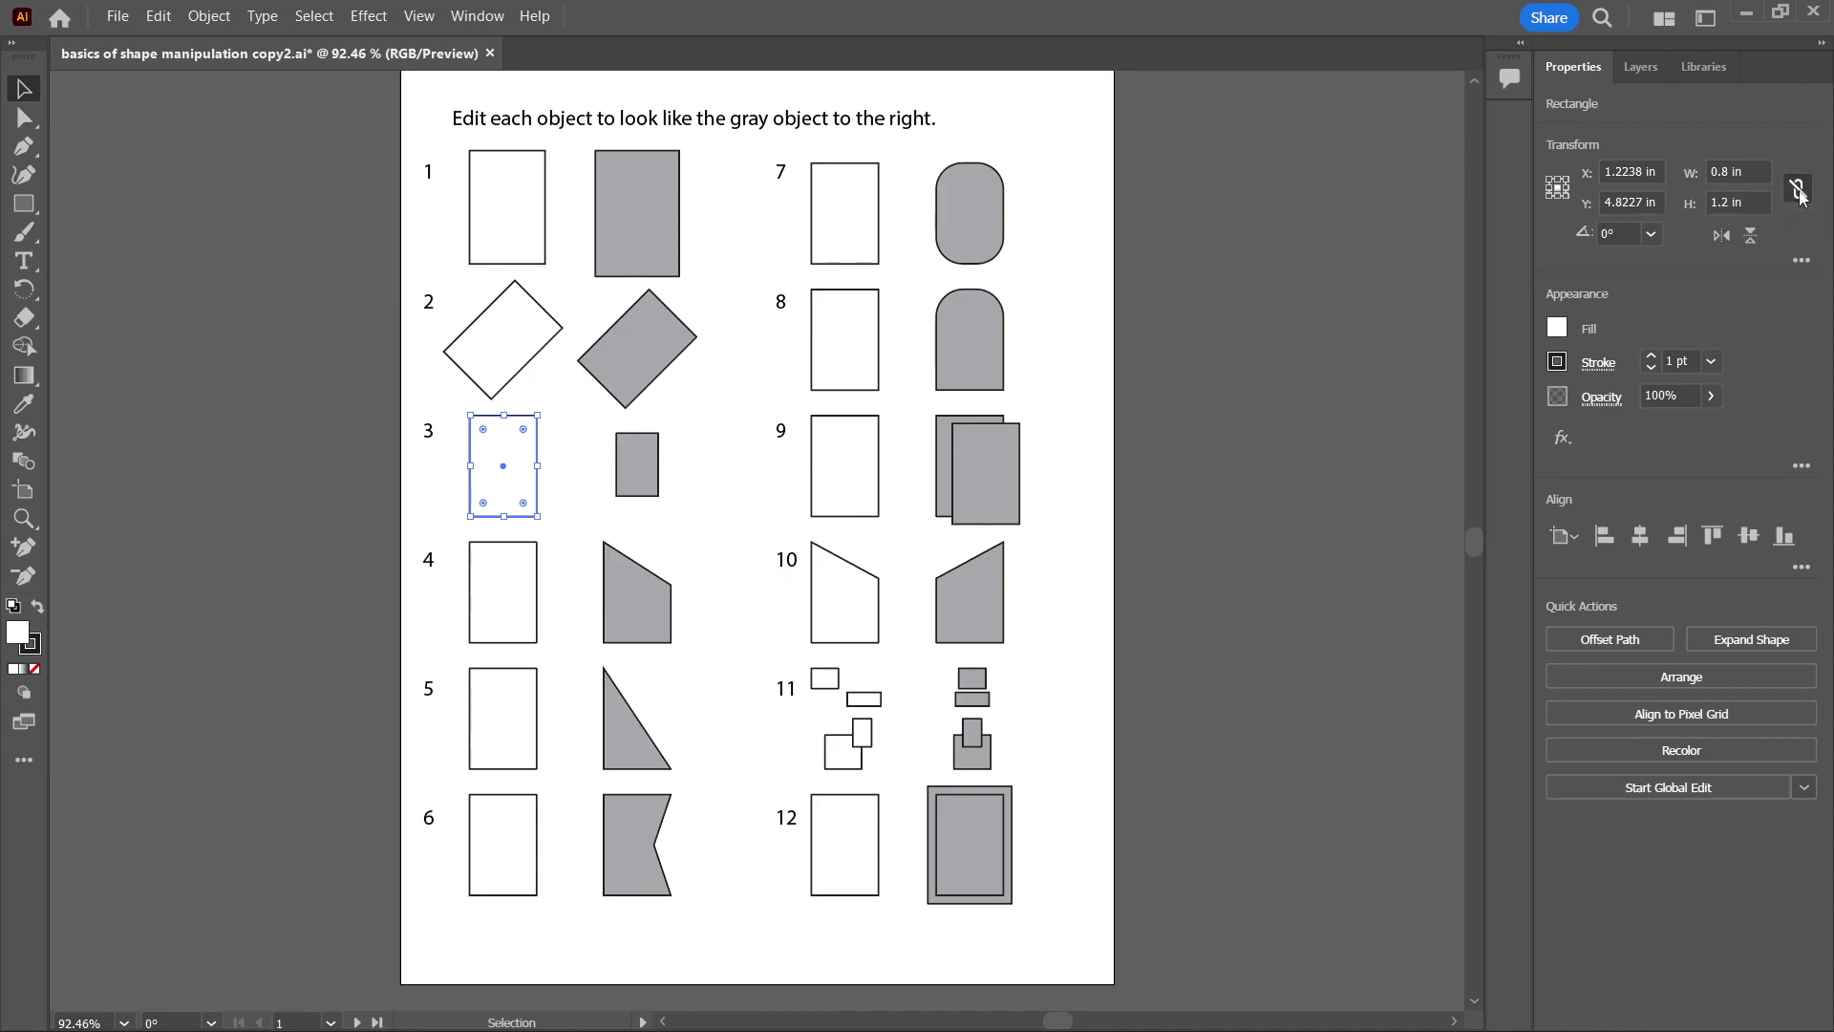
click(1725, 173)
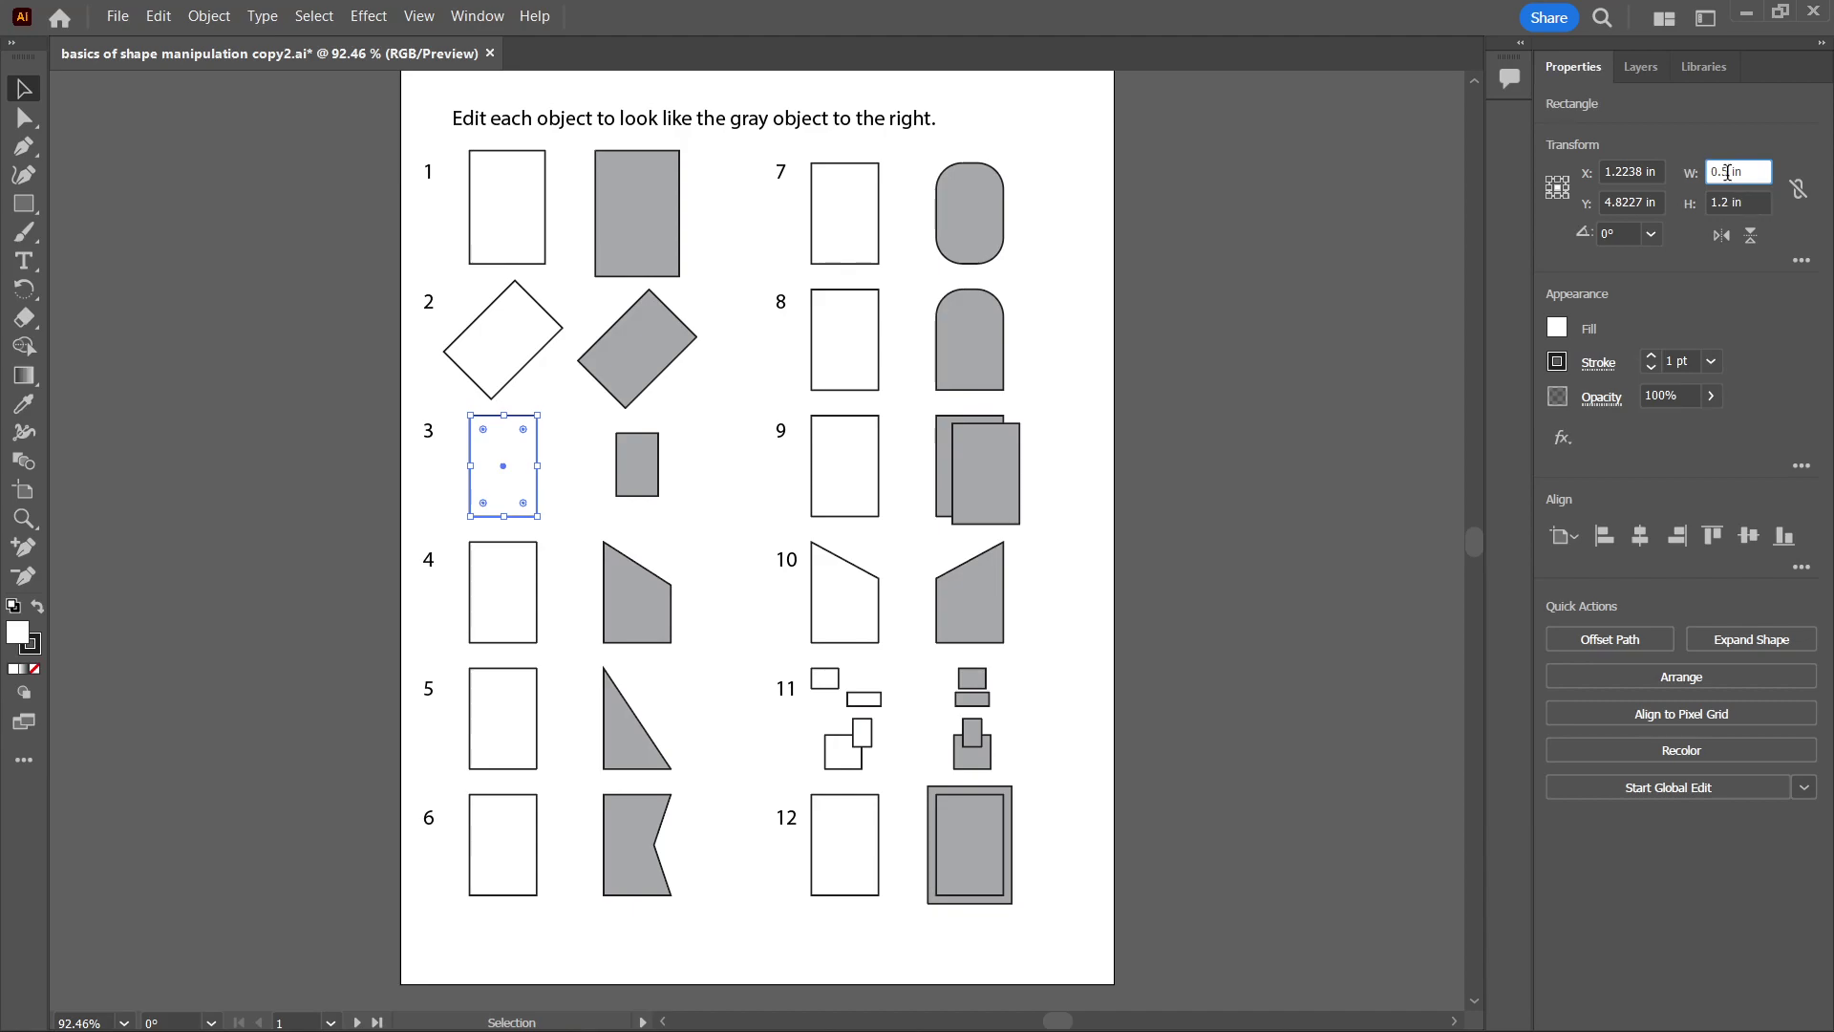
key(Return)
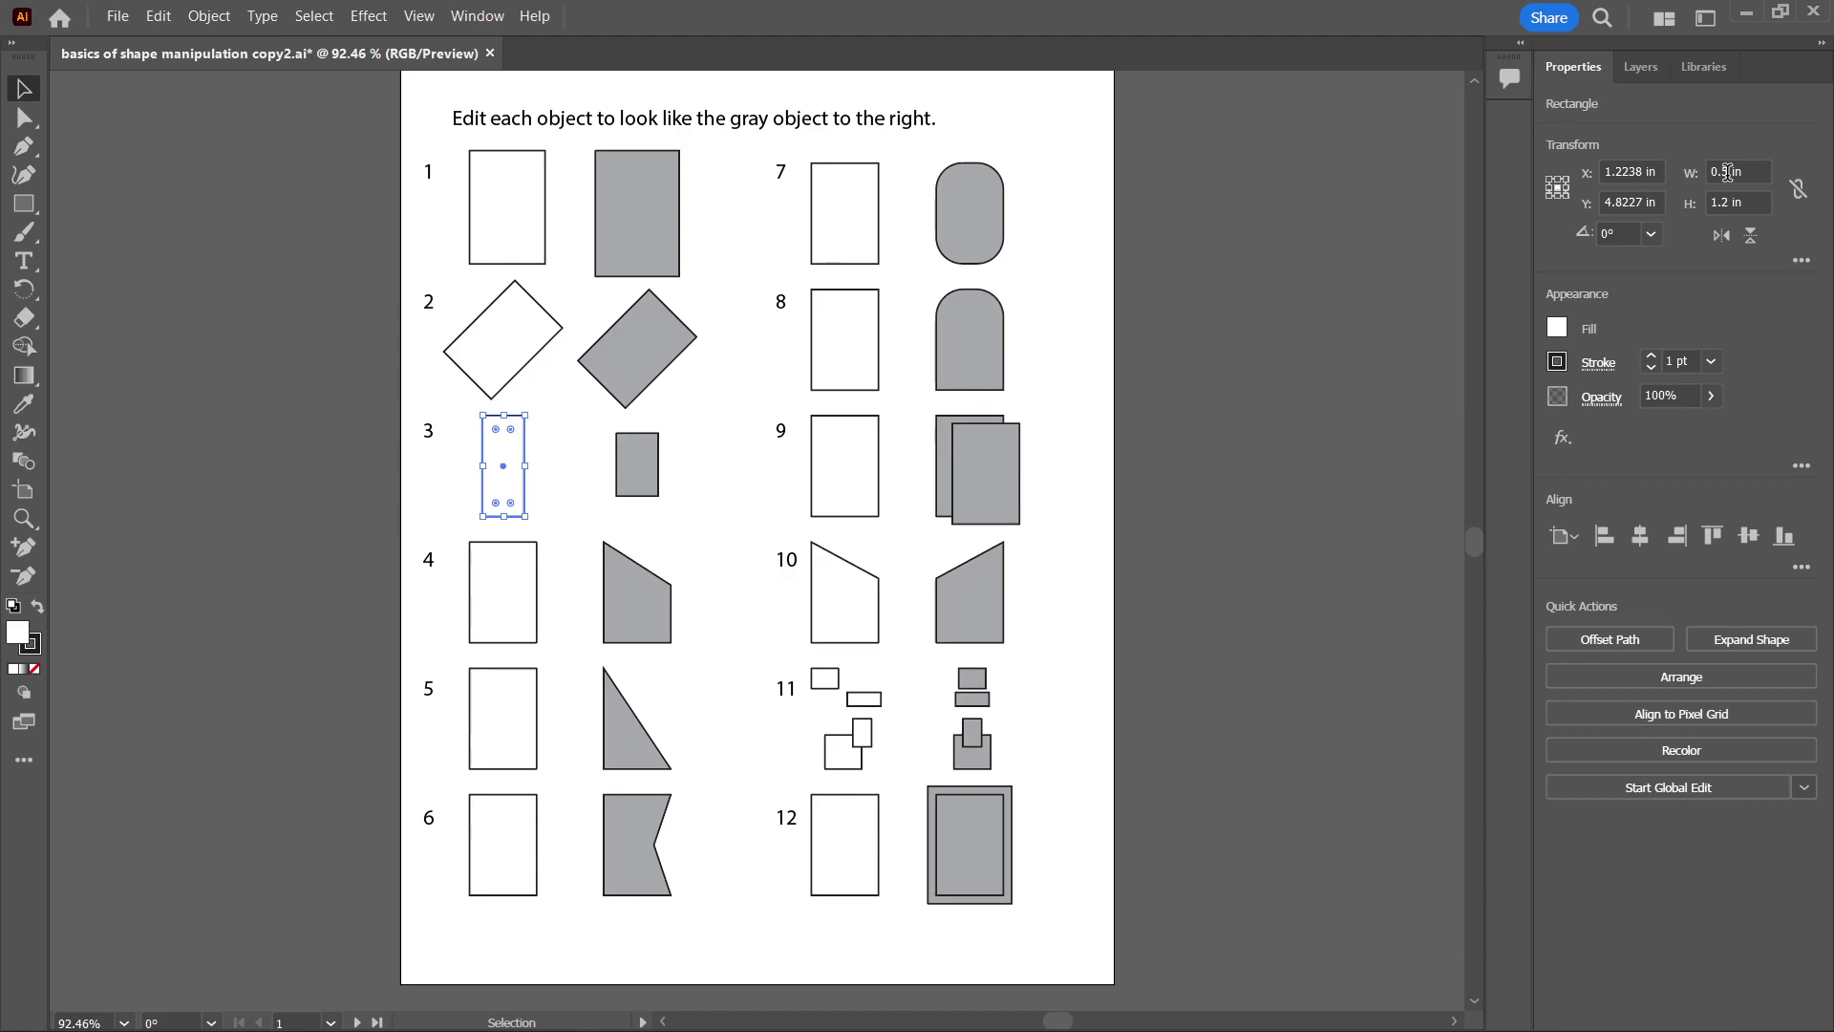
key(ctrl+z)
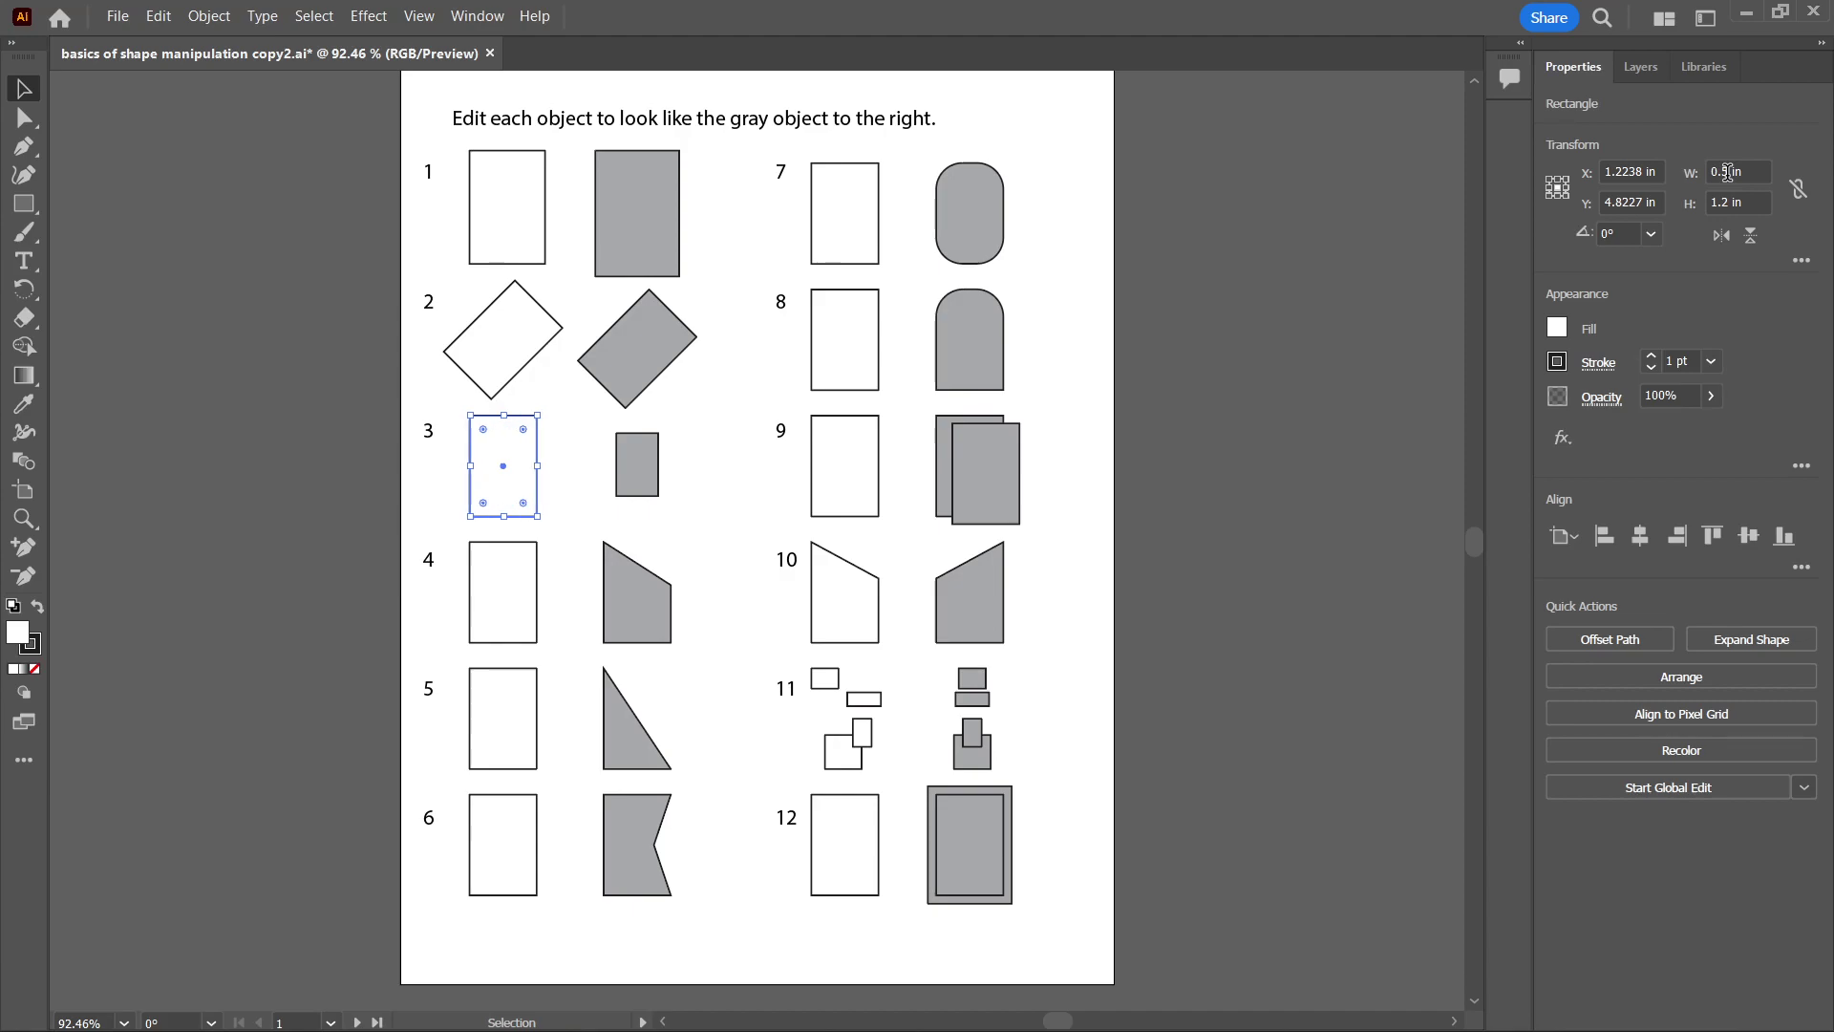
click(1805, 193)
click(1727, 170)
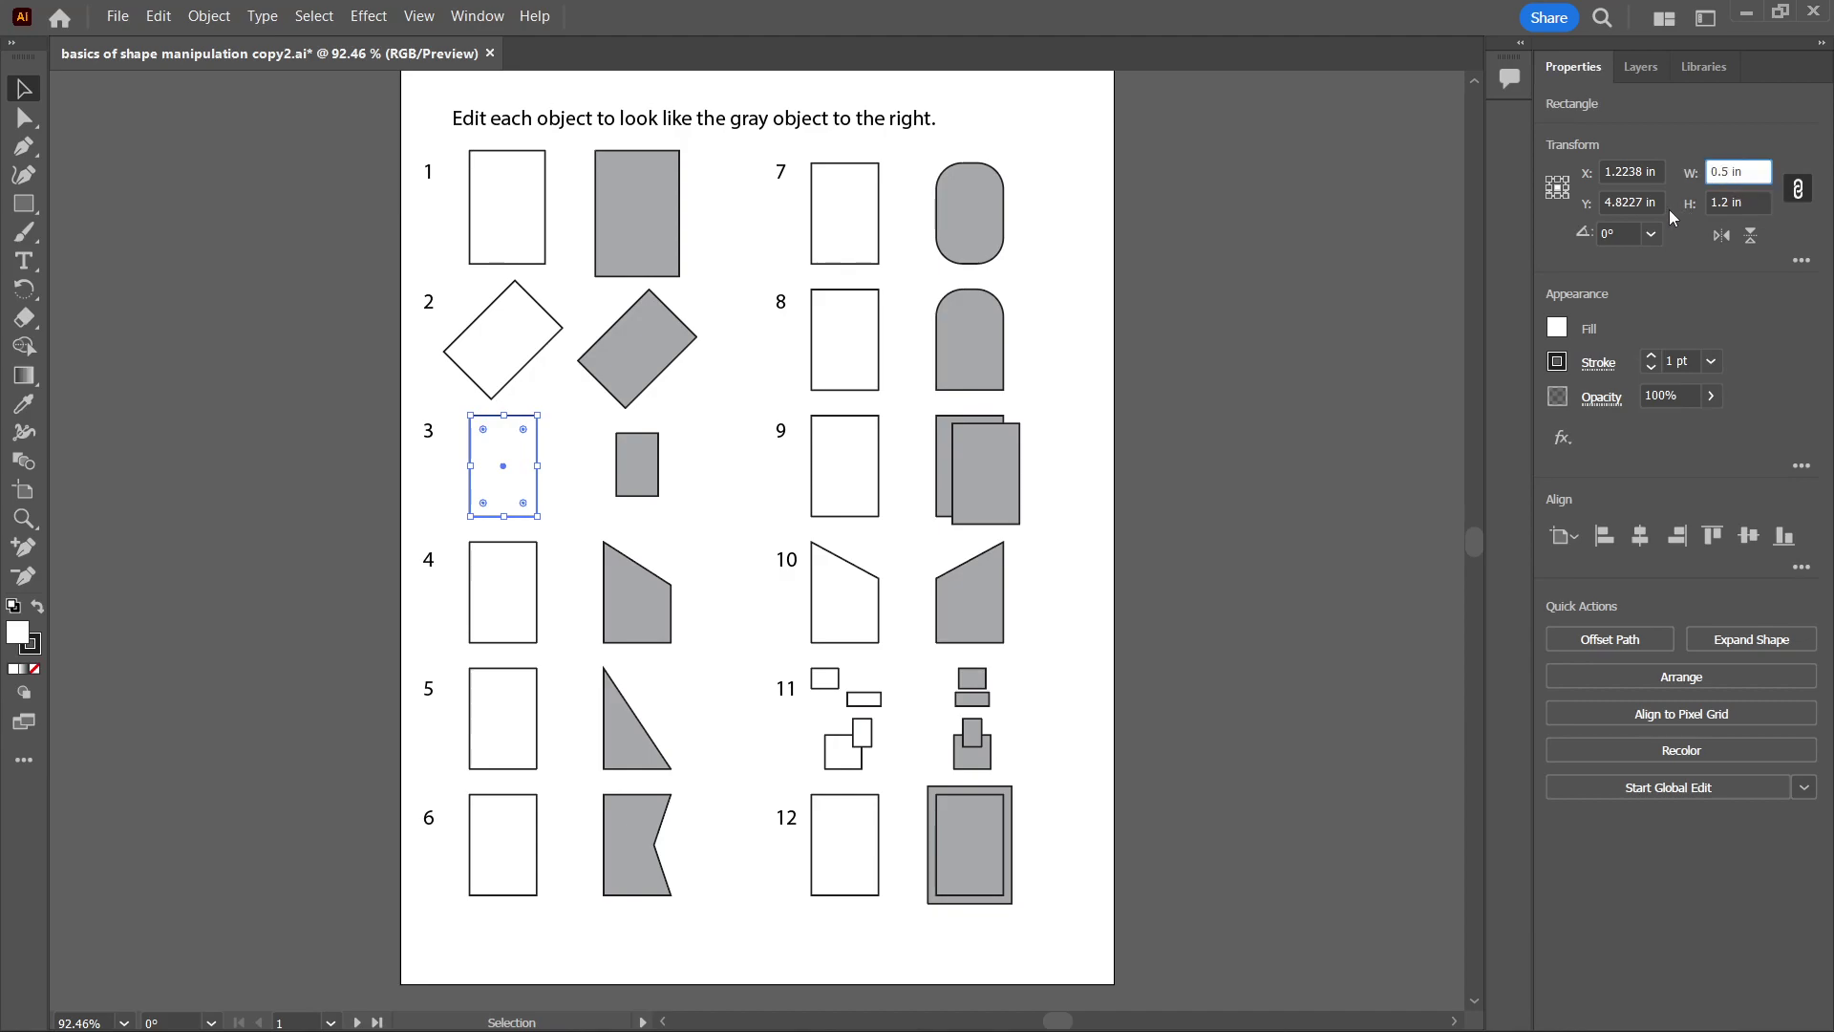
text(5)
key(Return)
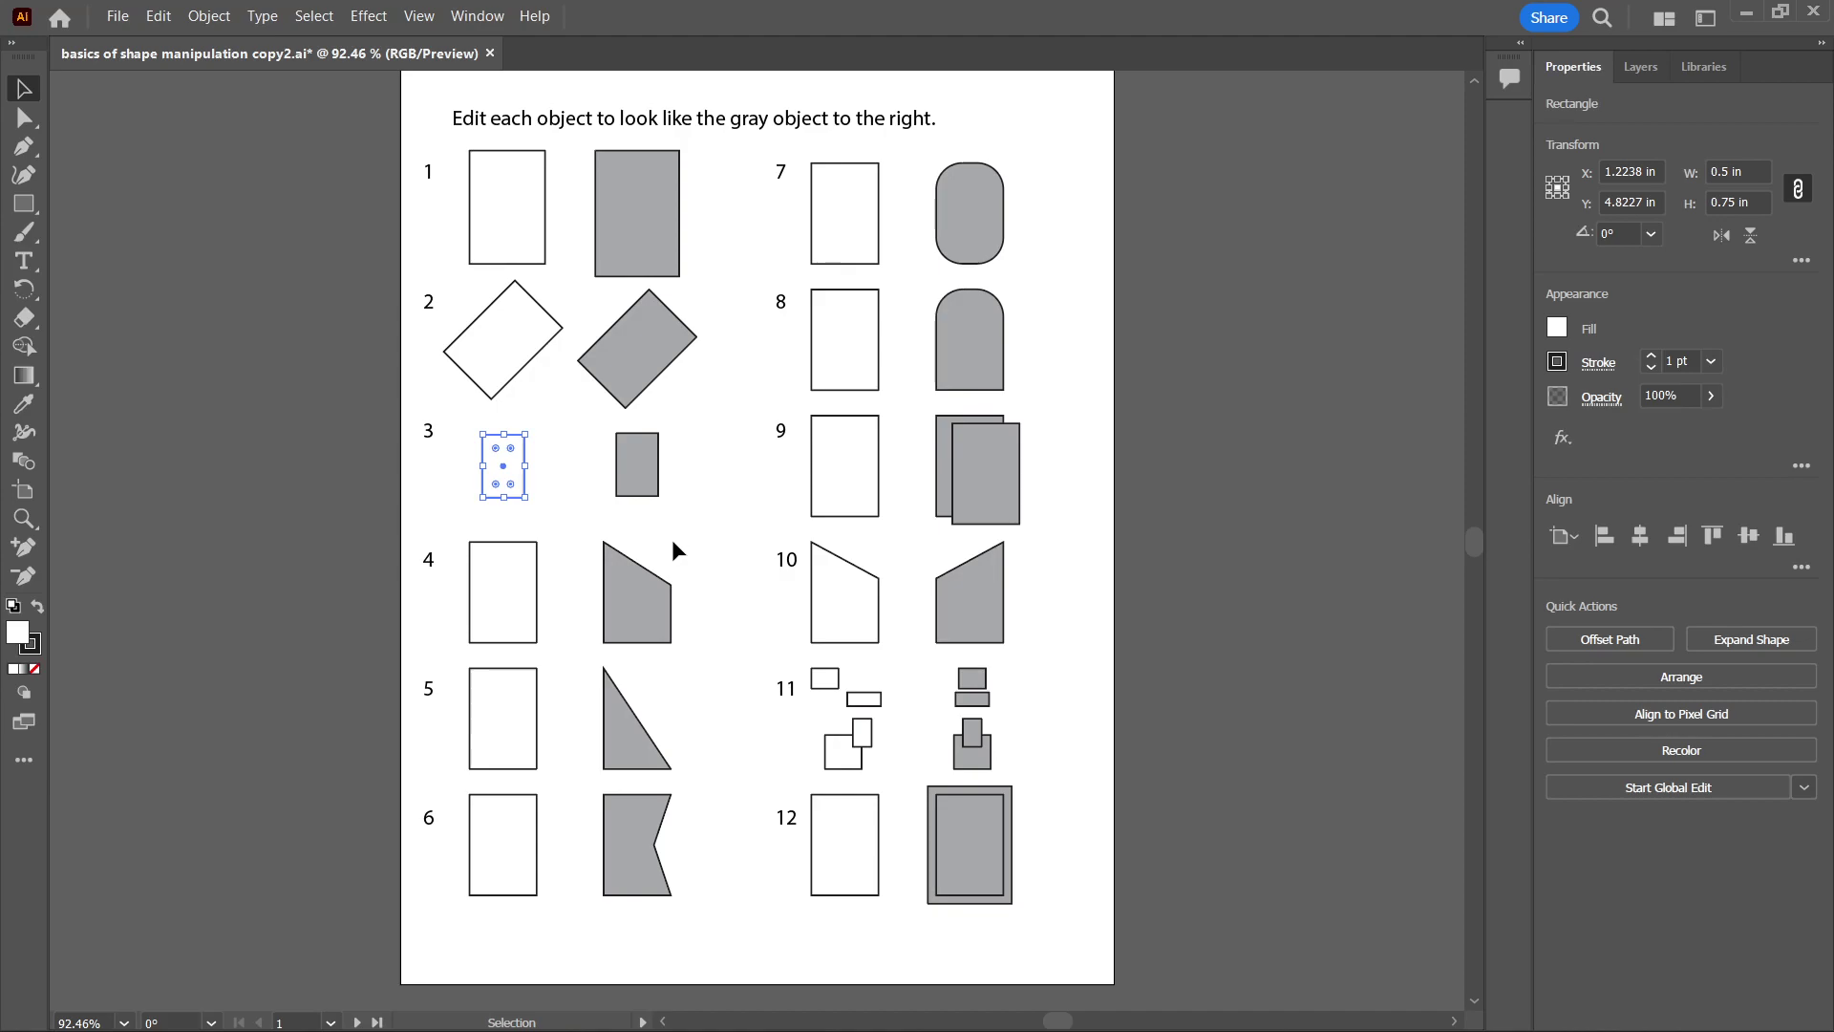
Lower rectangle 4's top-right anchor by 0.37 in to slope its top edge.
click(513, 565)
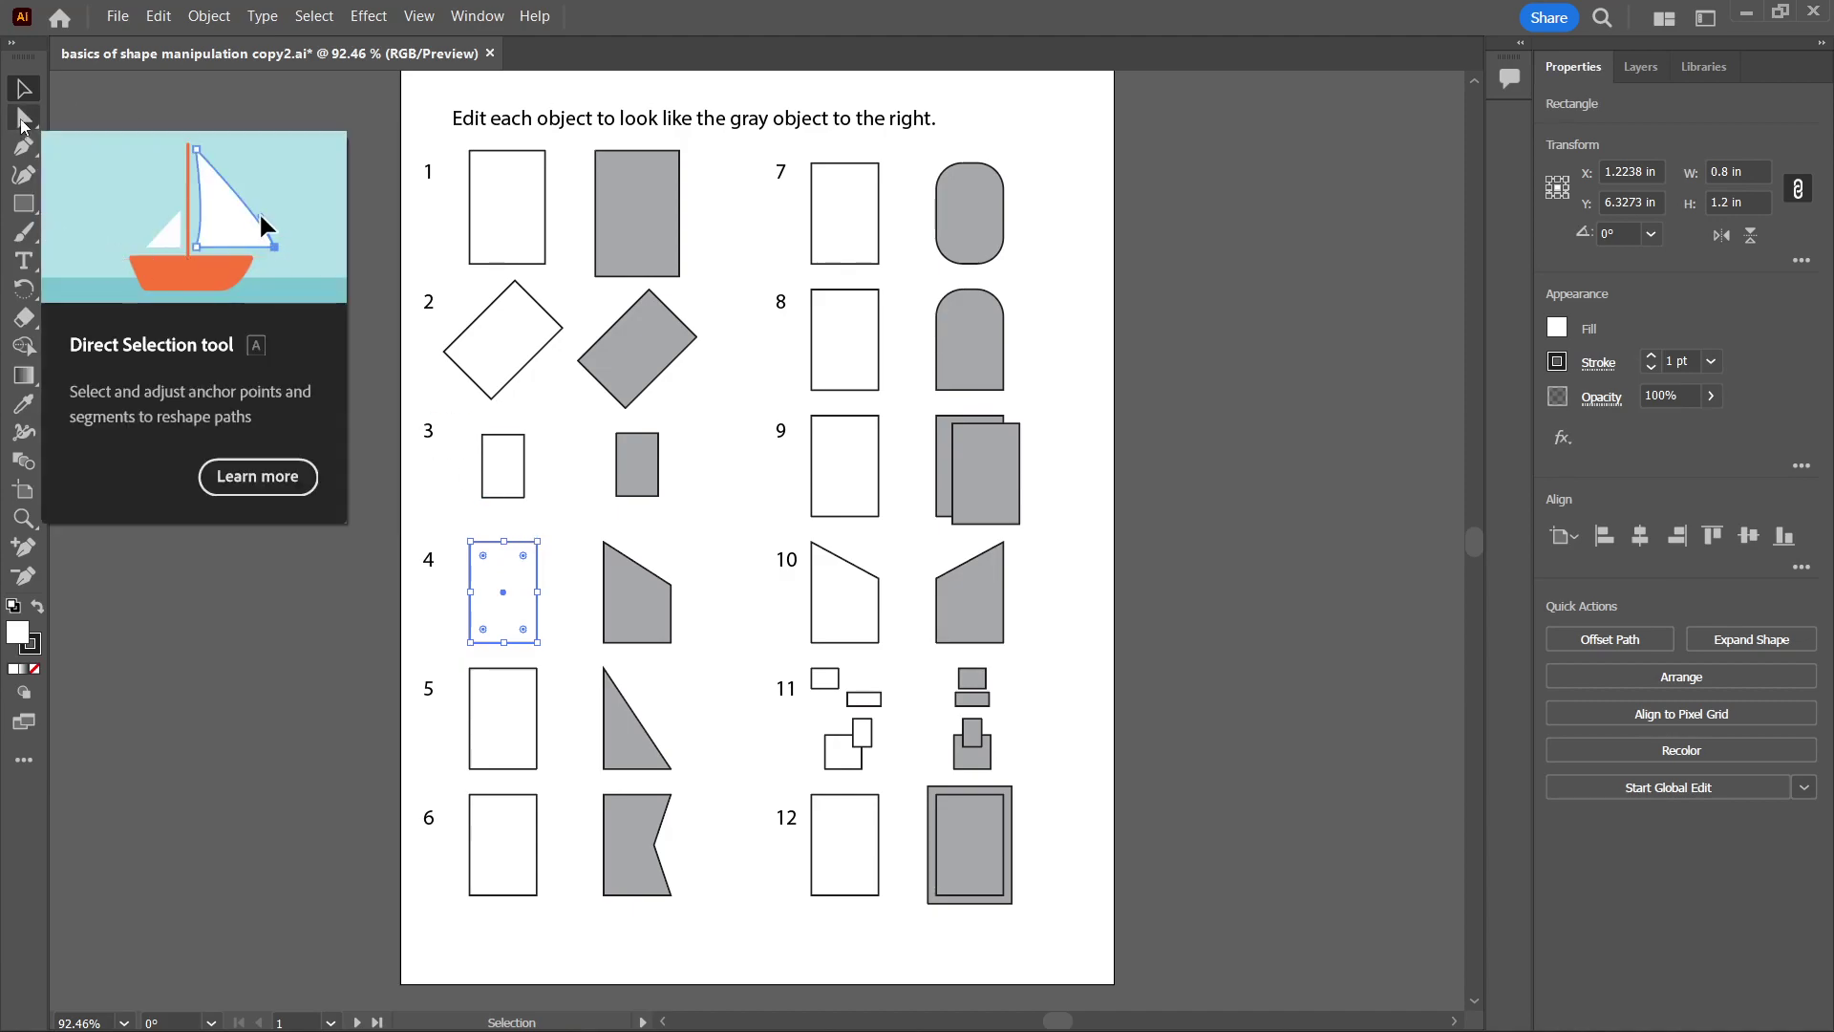
click(23, 118)
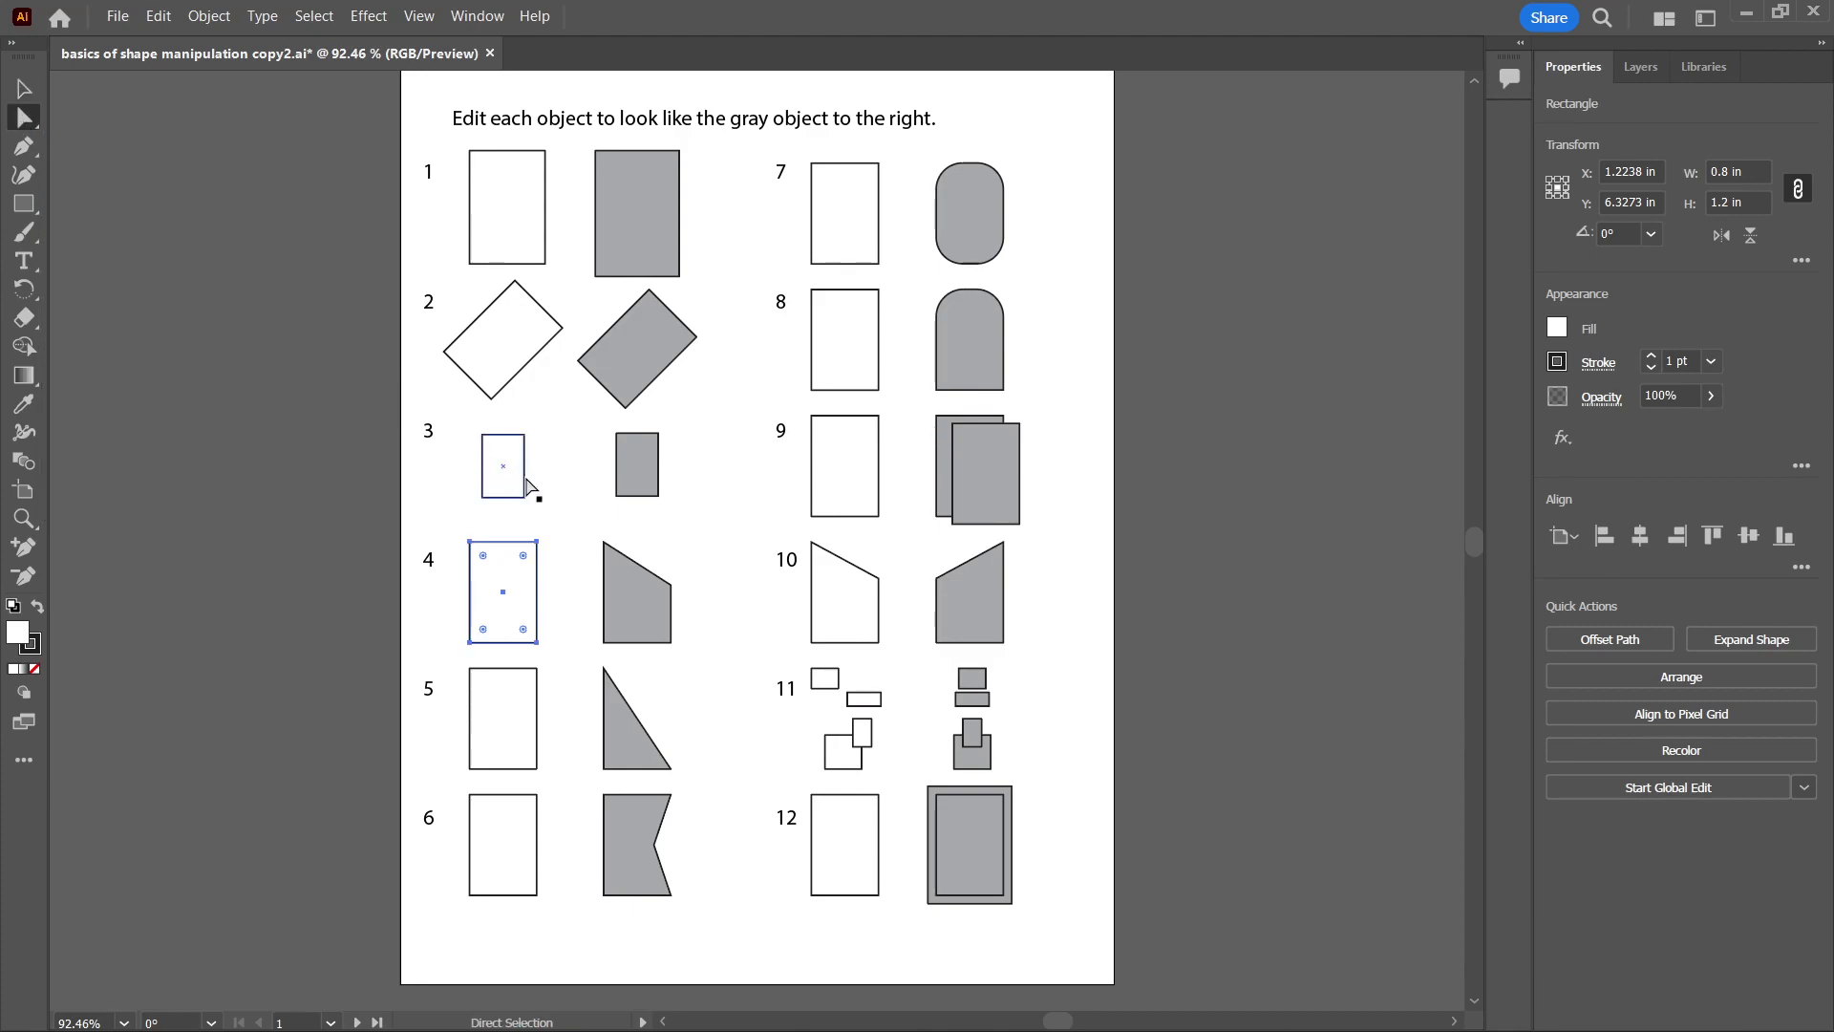
click(538, 545)
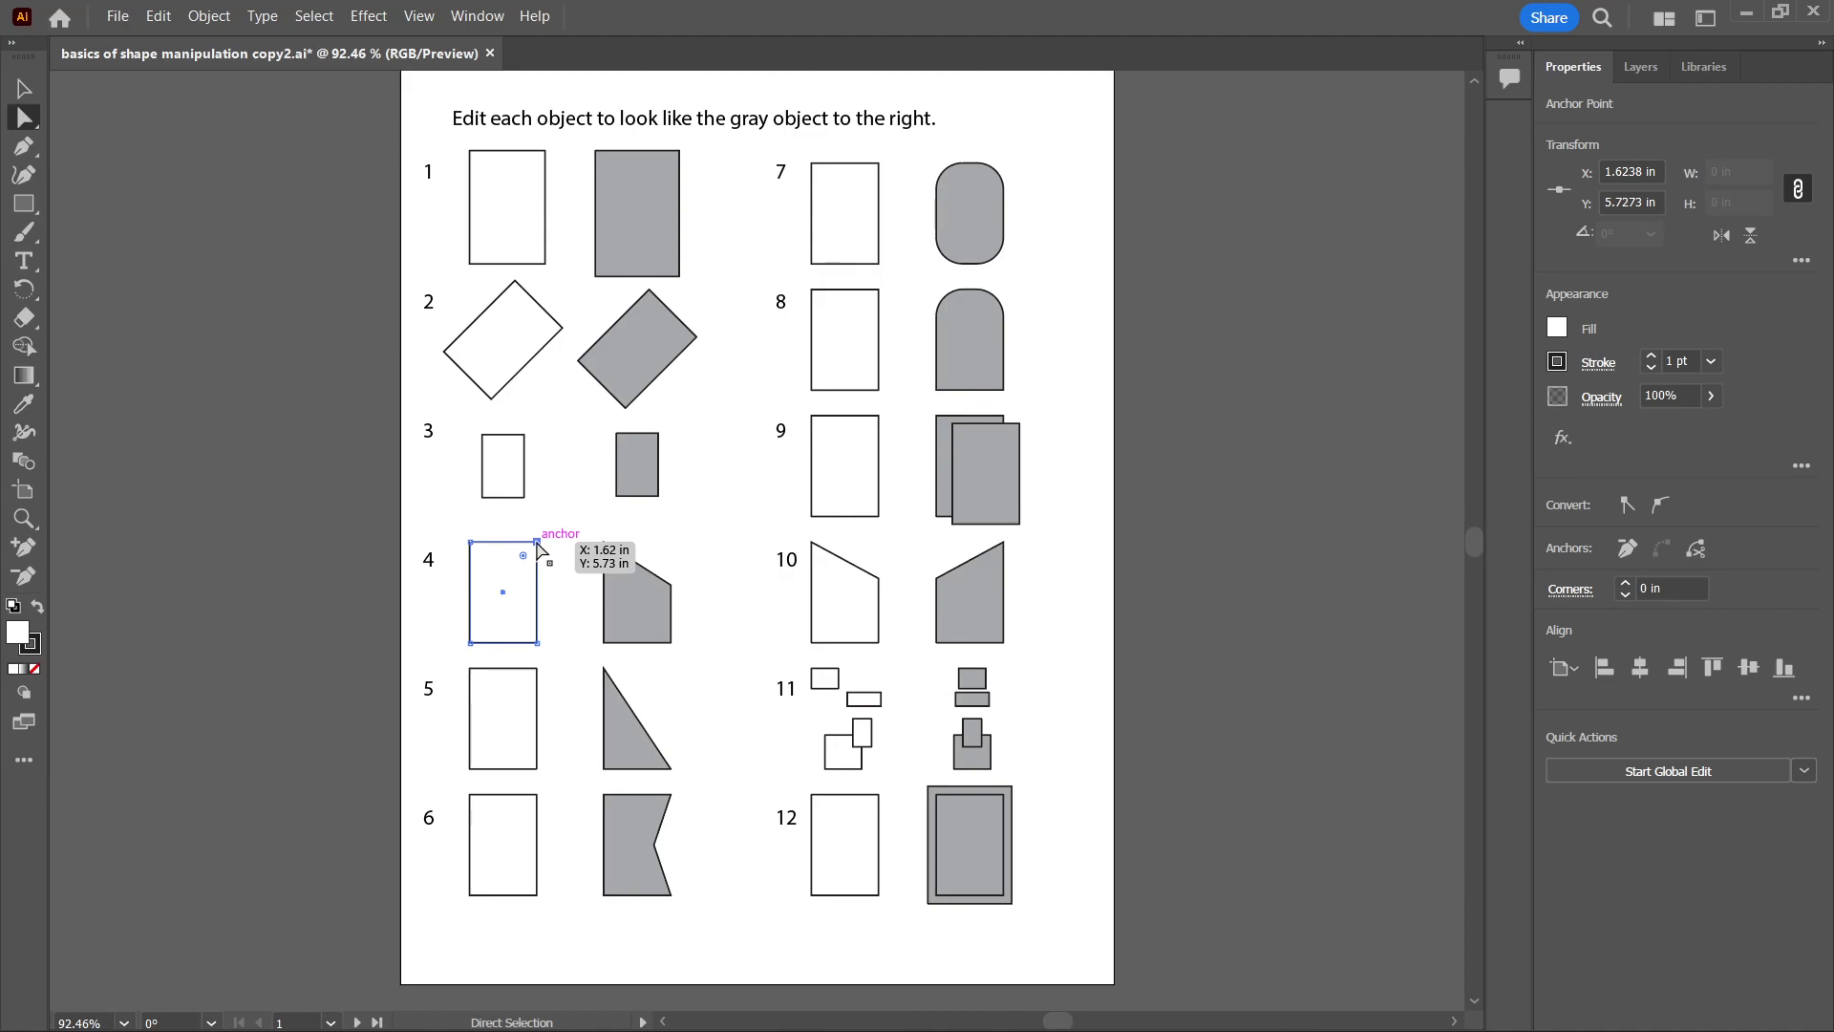
drag(538, 547, 538, 583)
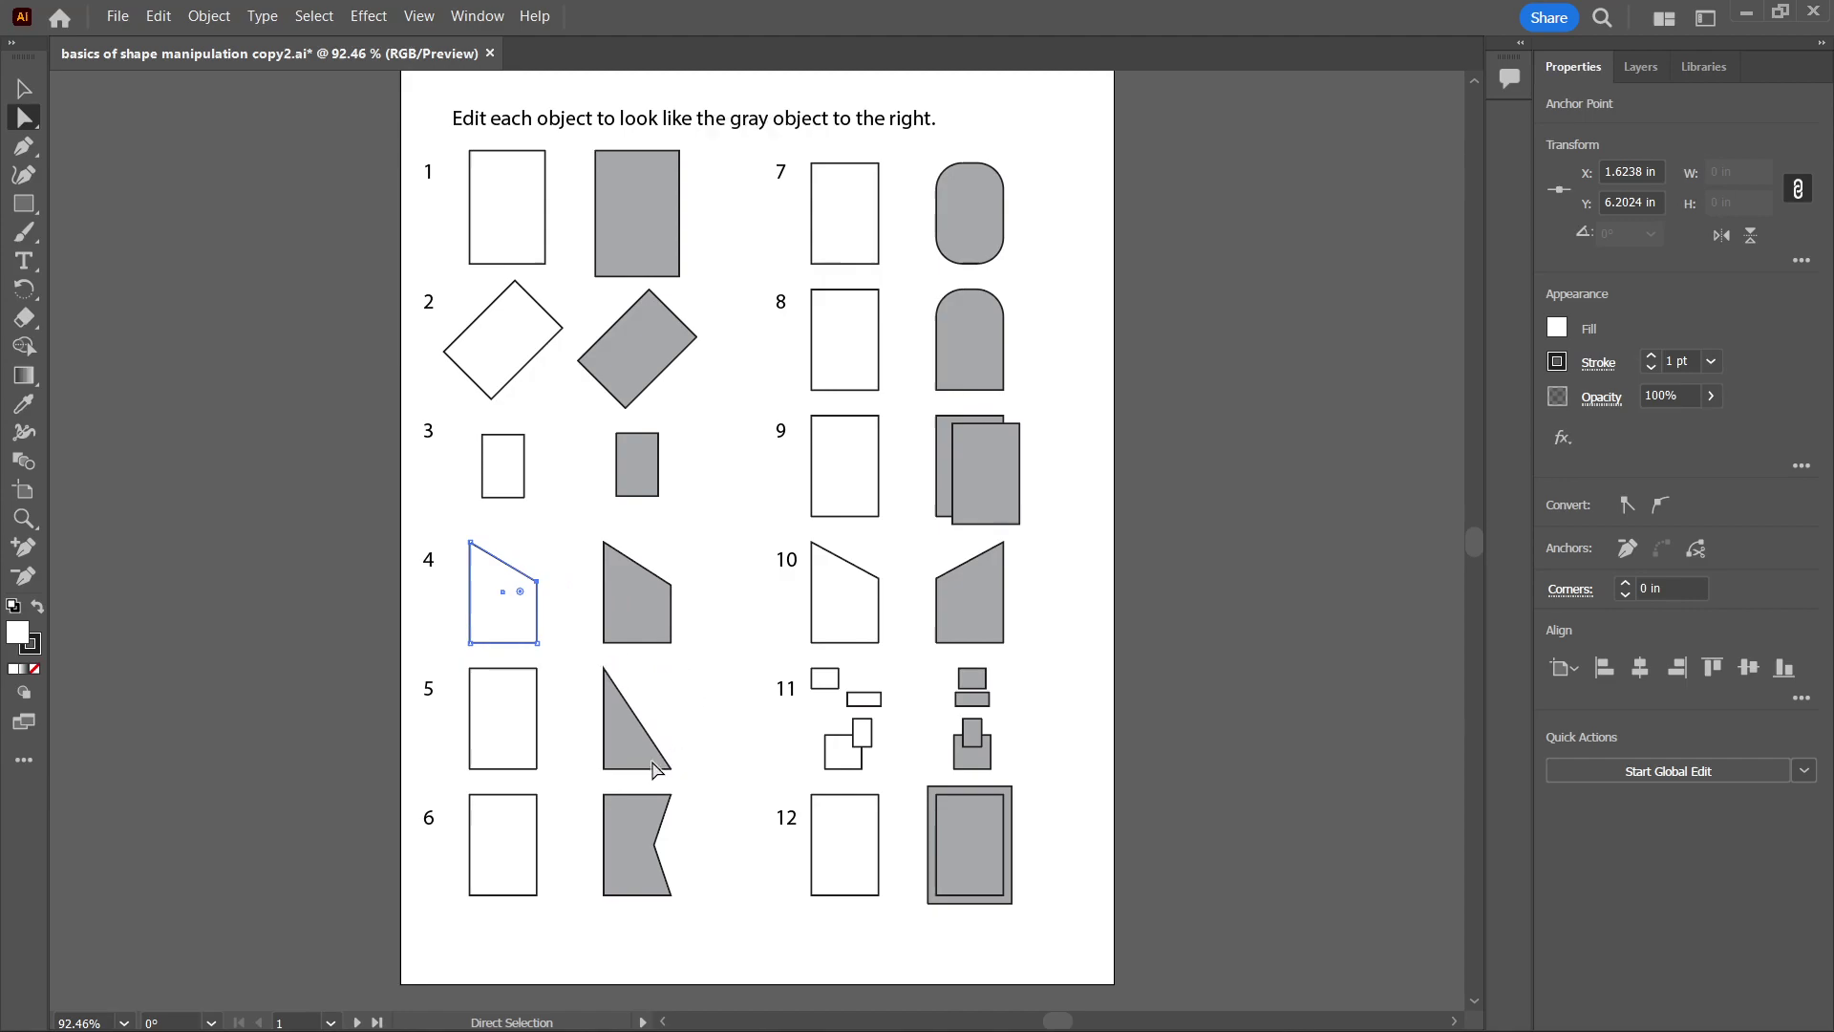
Remove rectangle 5's top-right anchor point, leaving a right triangle.
click(538, 670)
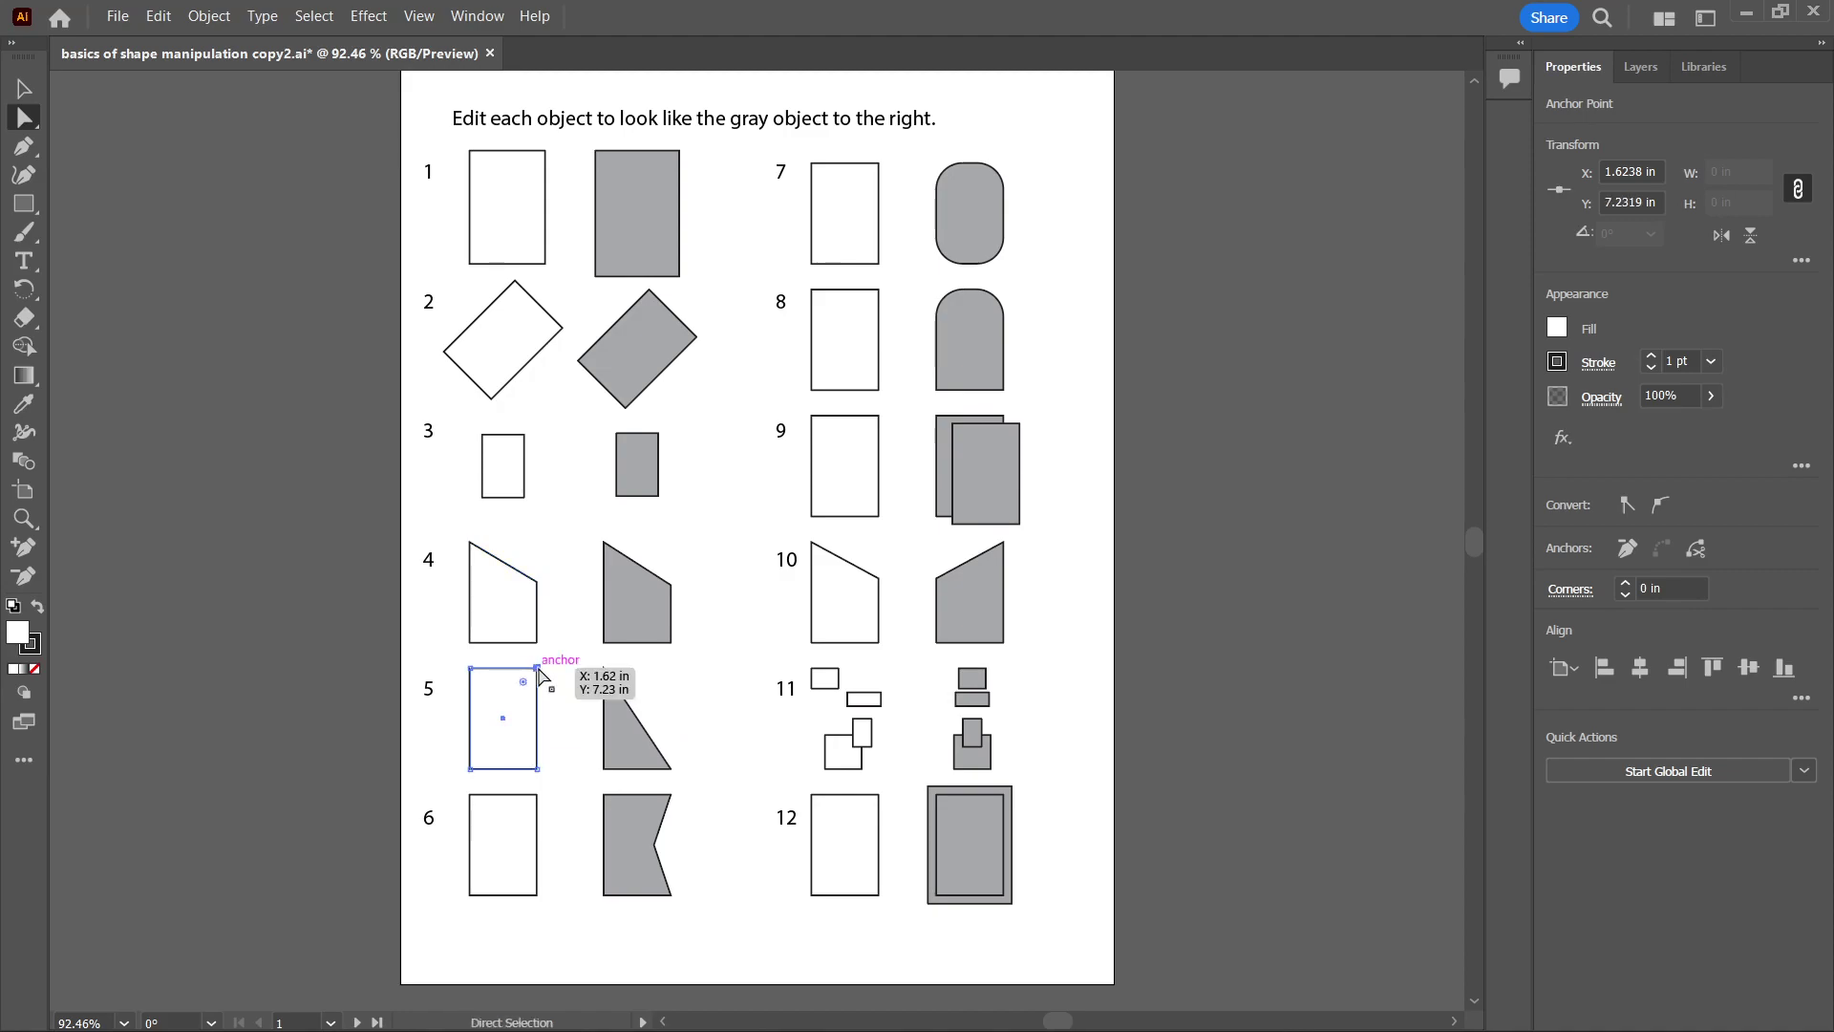
key(Delete)
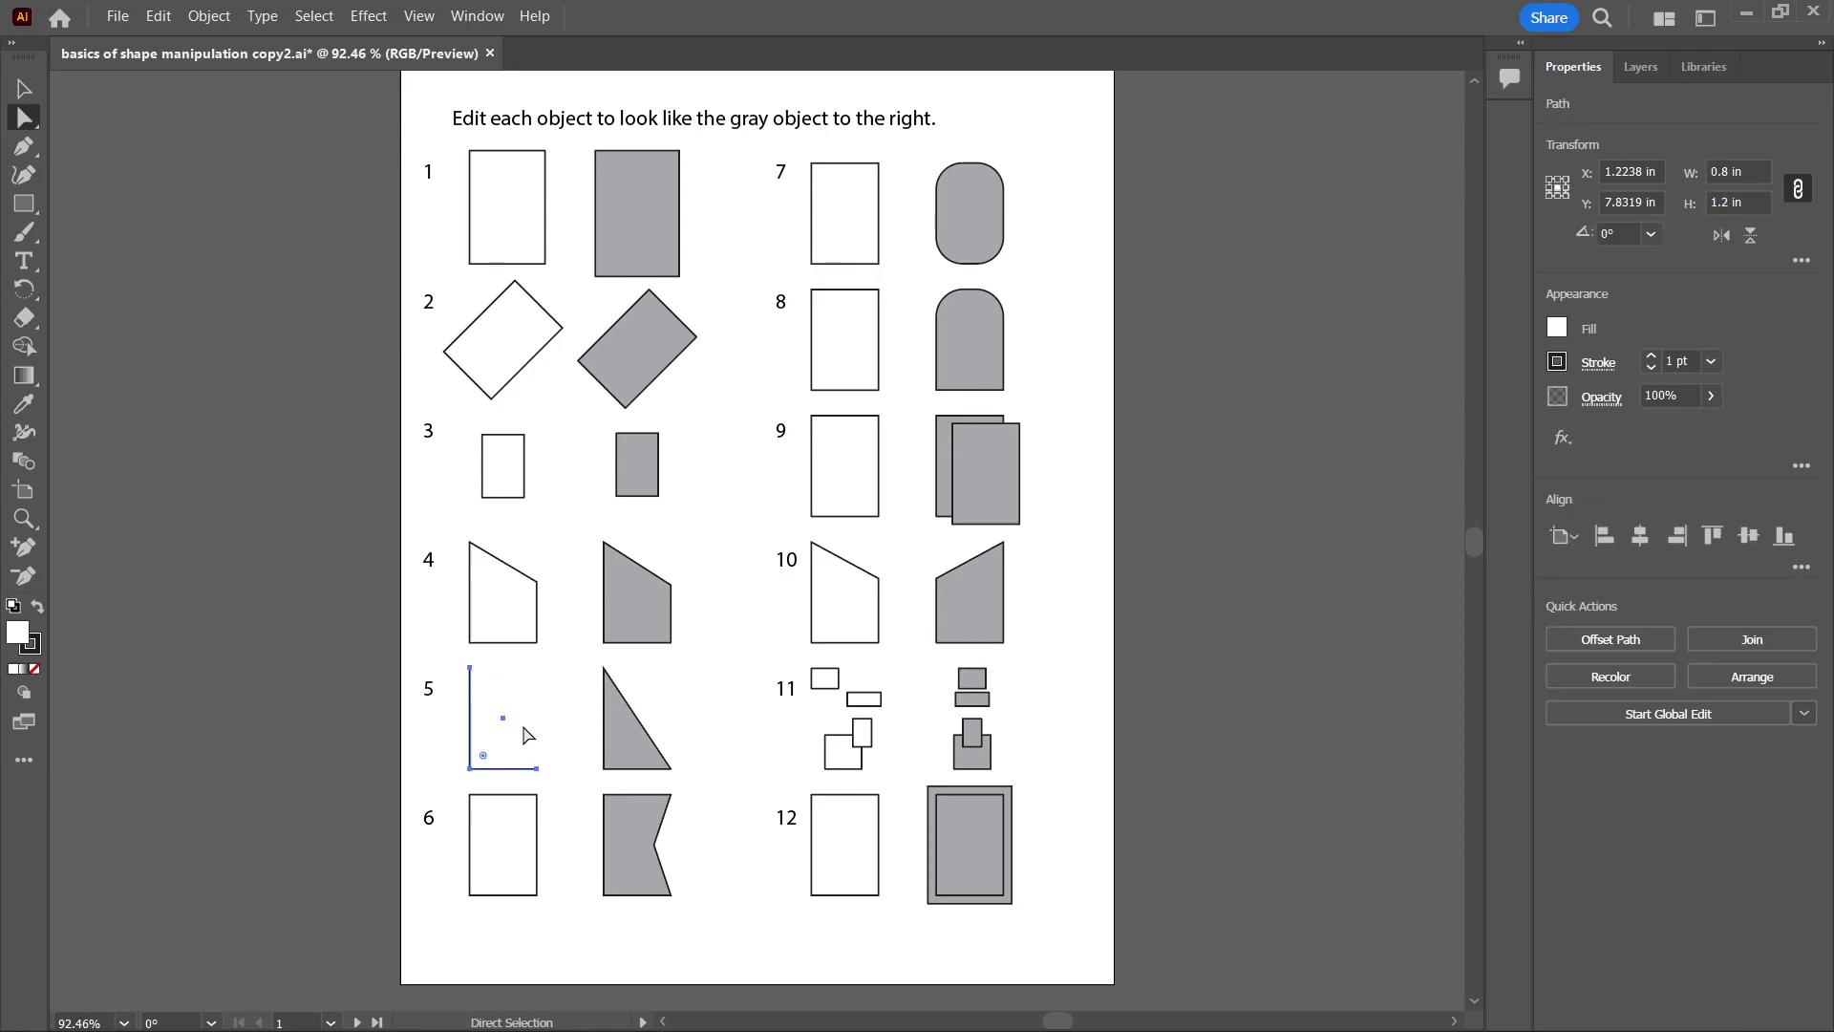
key(ctrl+z)
drag(525, 733, 557, 659)
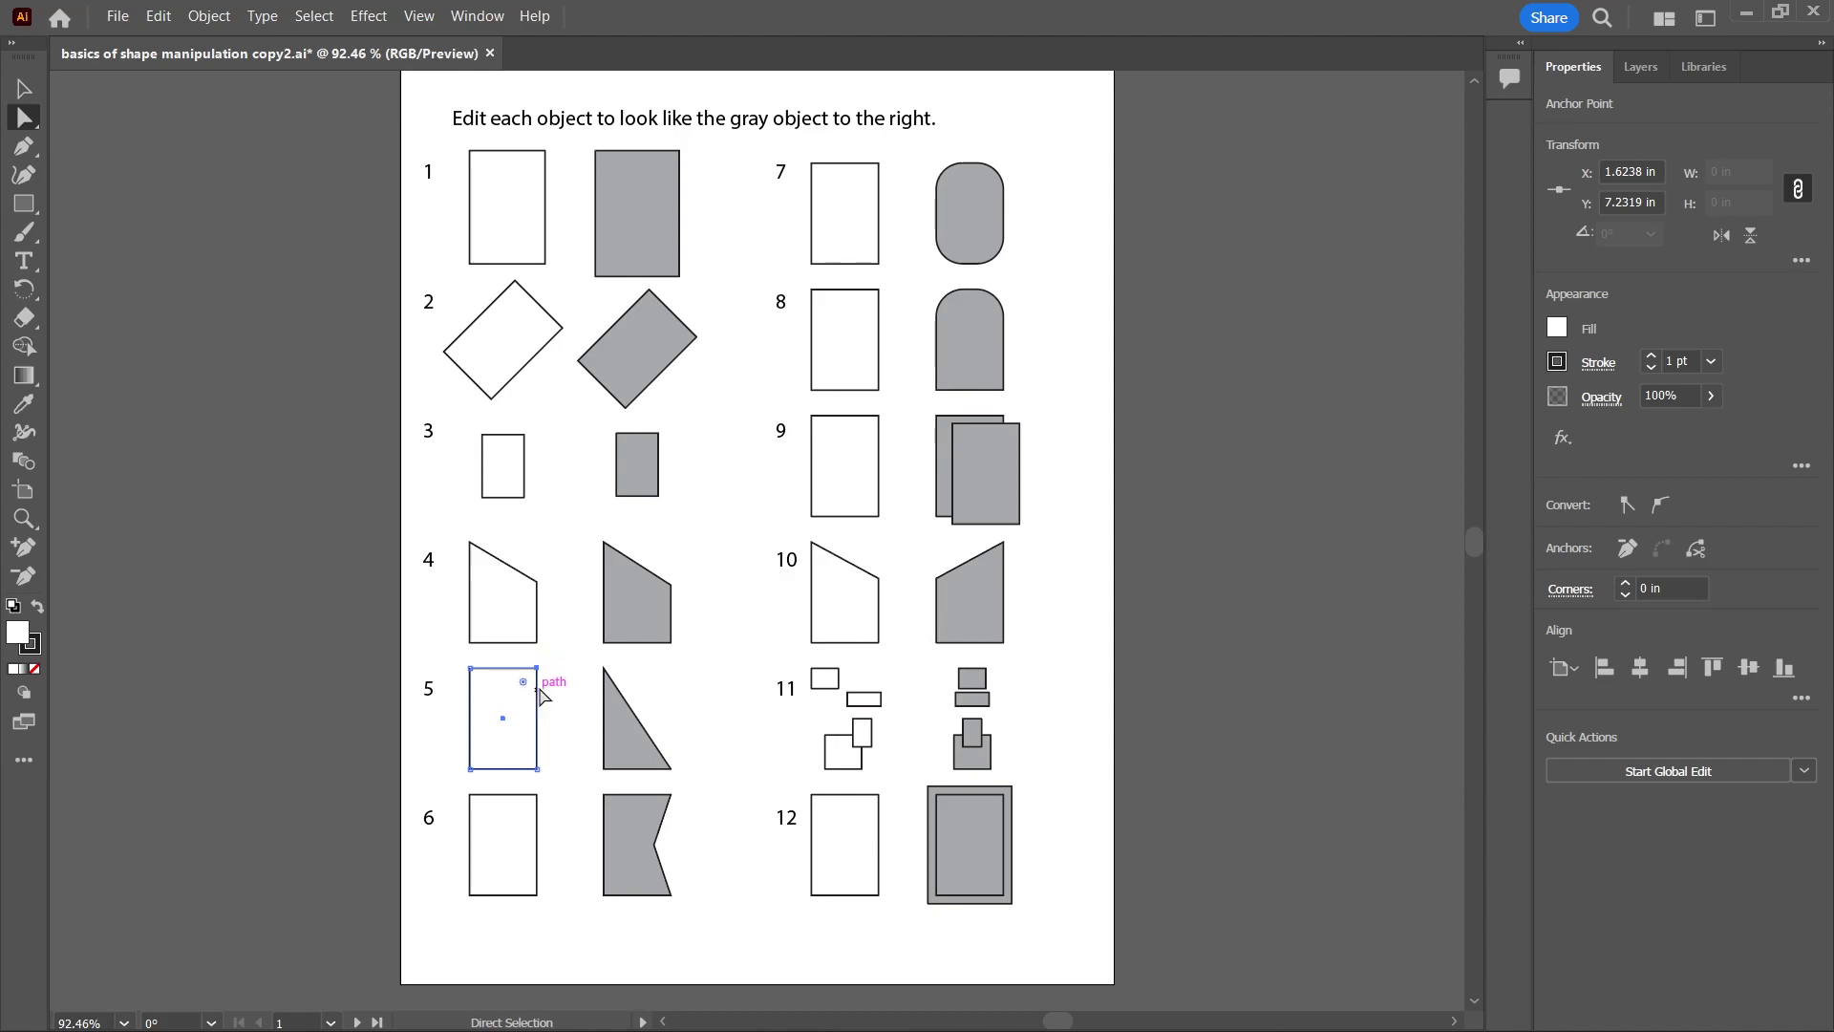
click(25, 149)
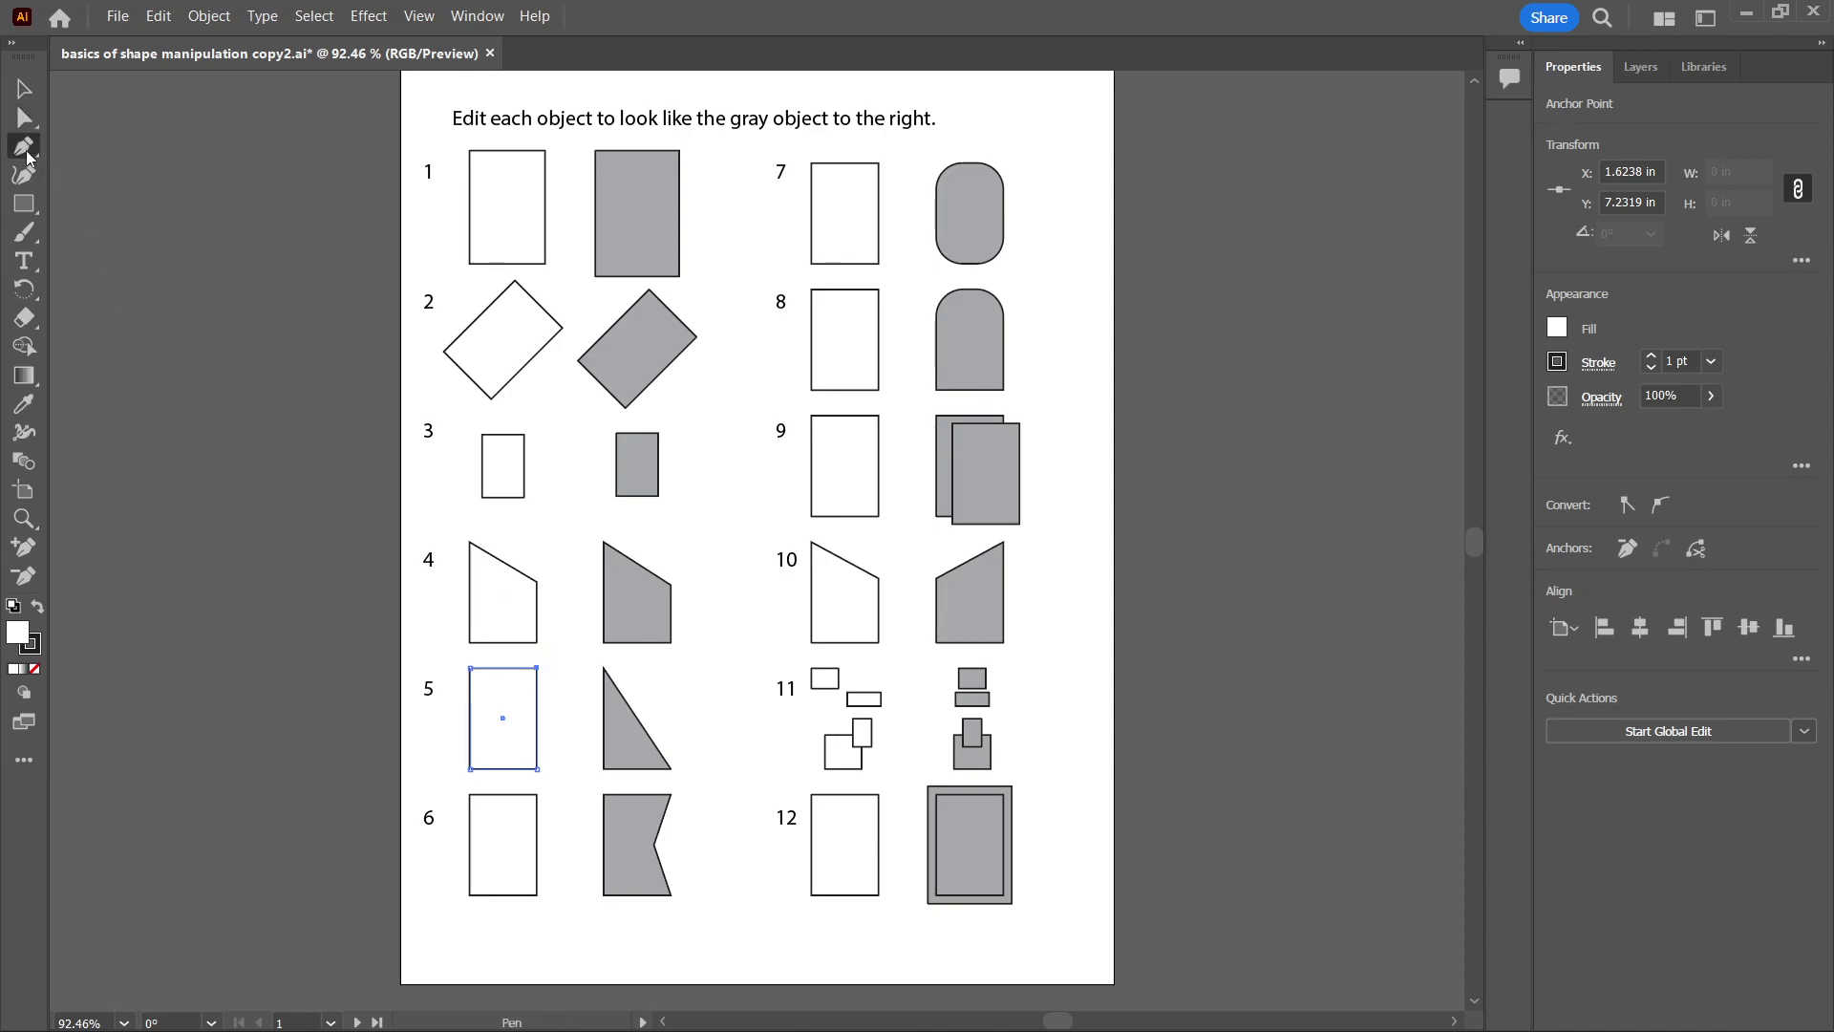
click(537, 668)
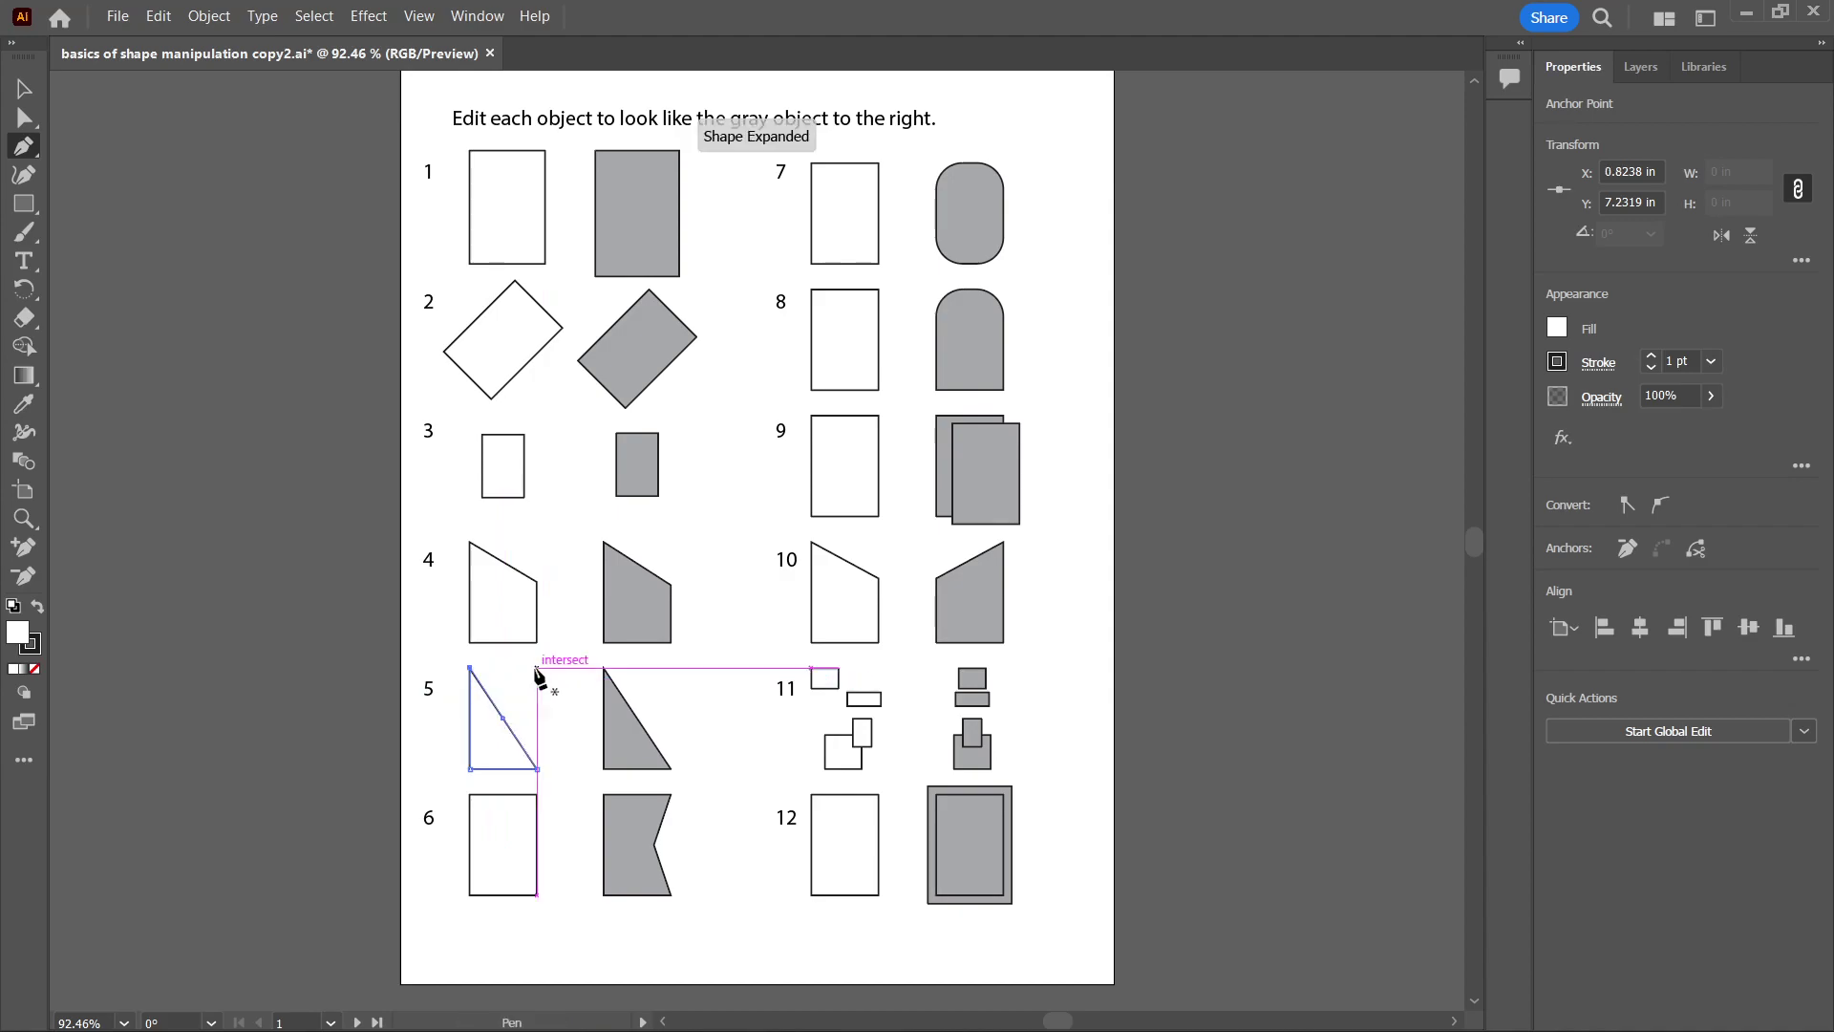
Add an anchor midway along rectangle 6's right edge and push it 0.23 in inward.
click(25, 91)
click(501, 844)
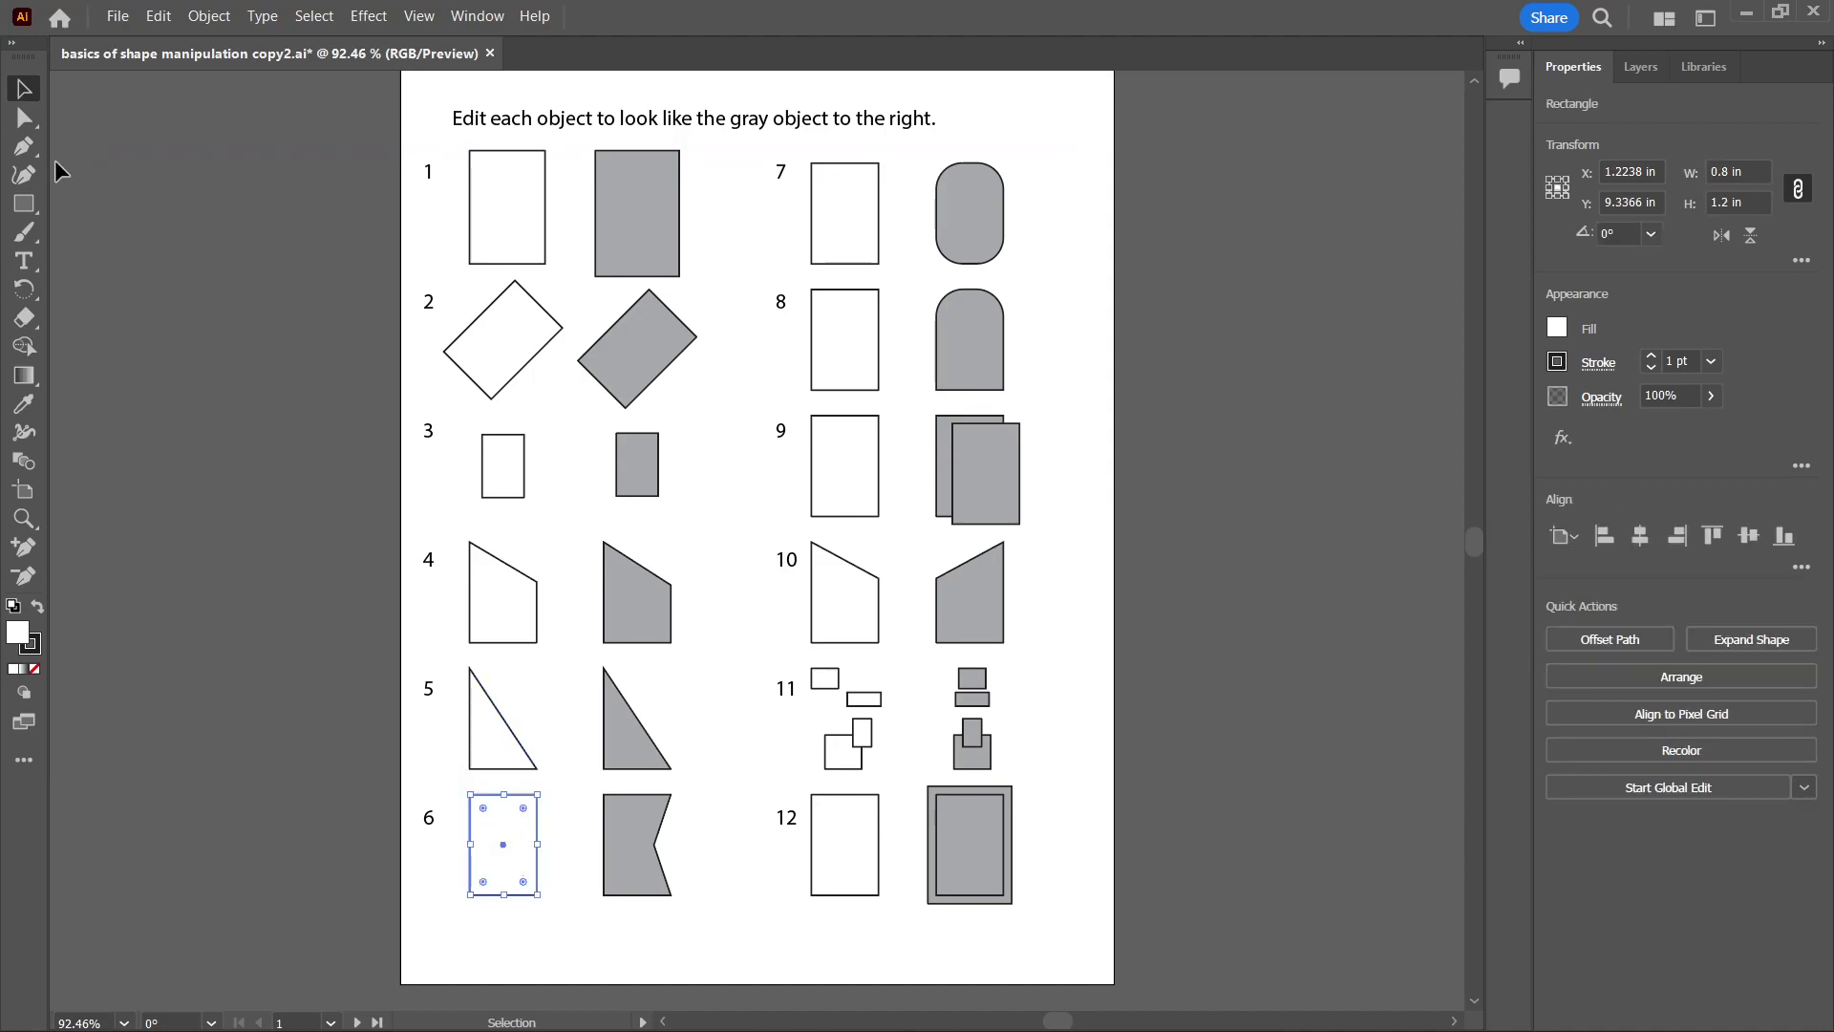
click(24, 146)
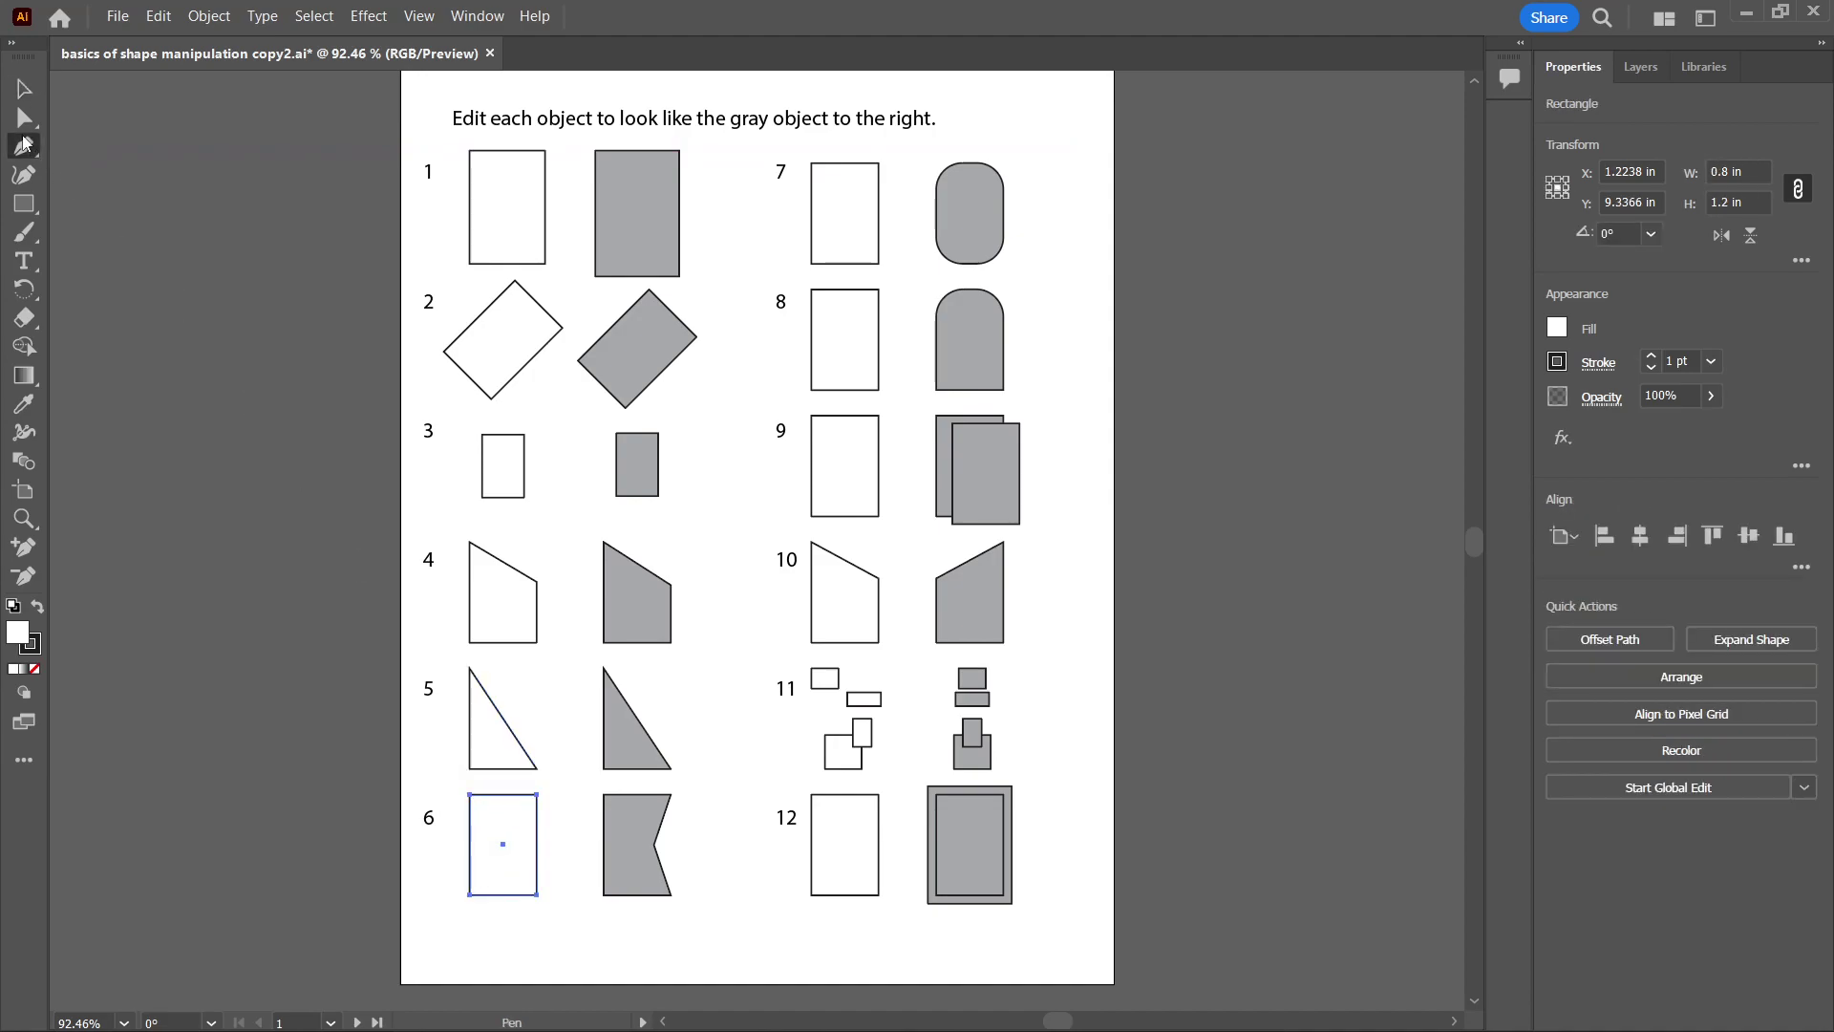
click(538, 845)
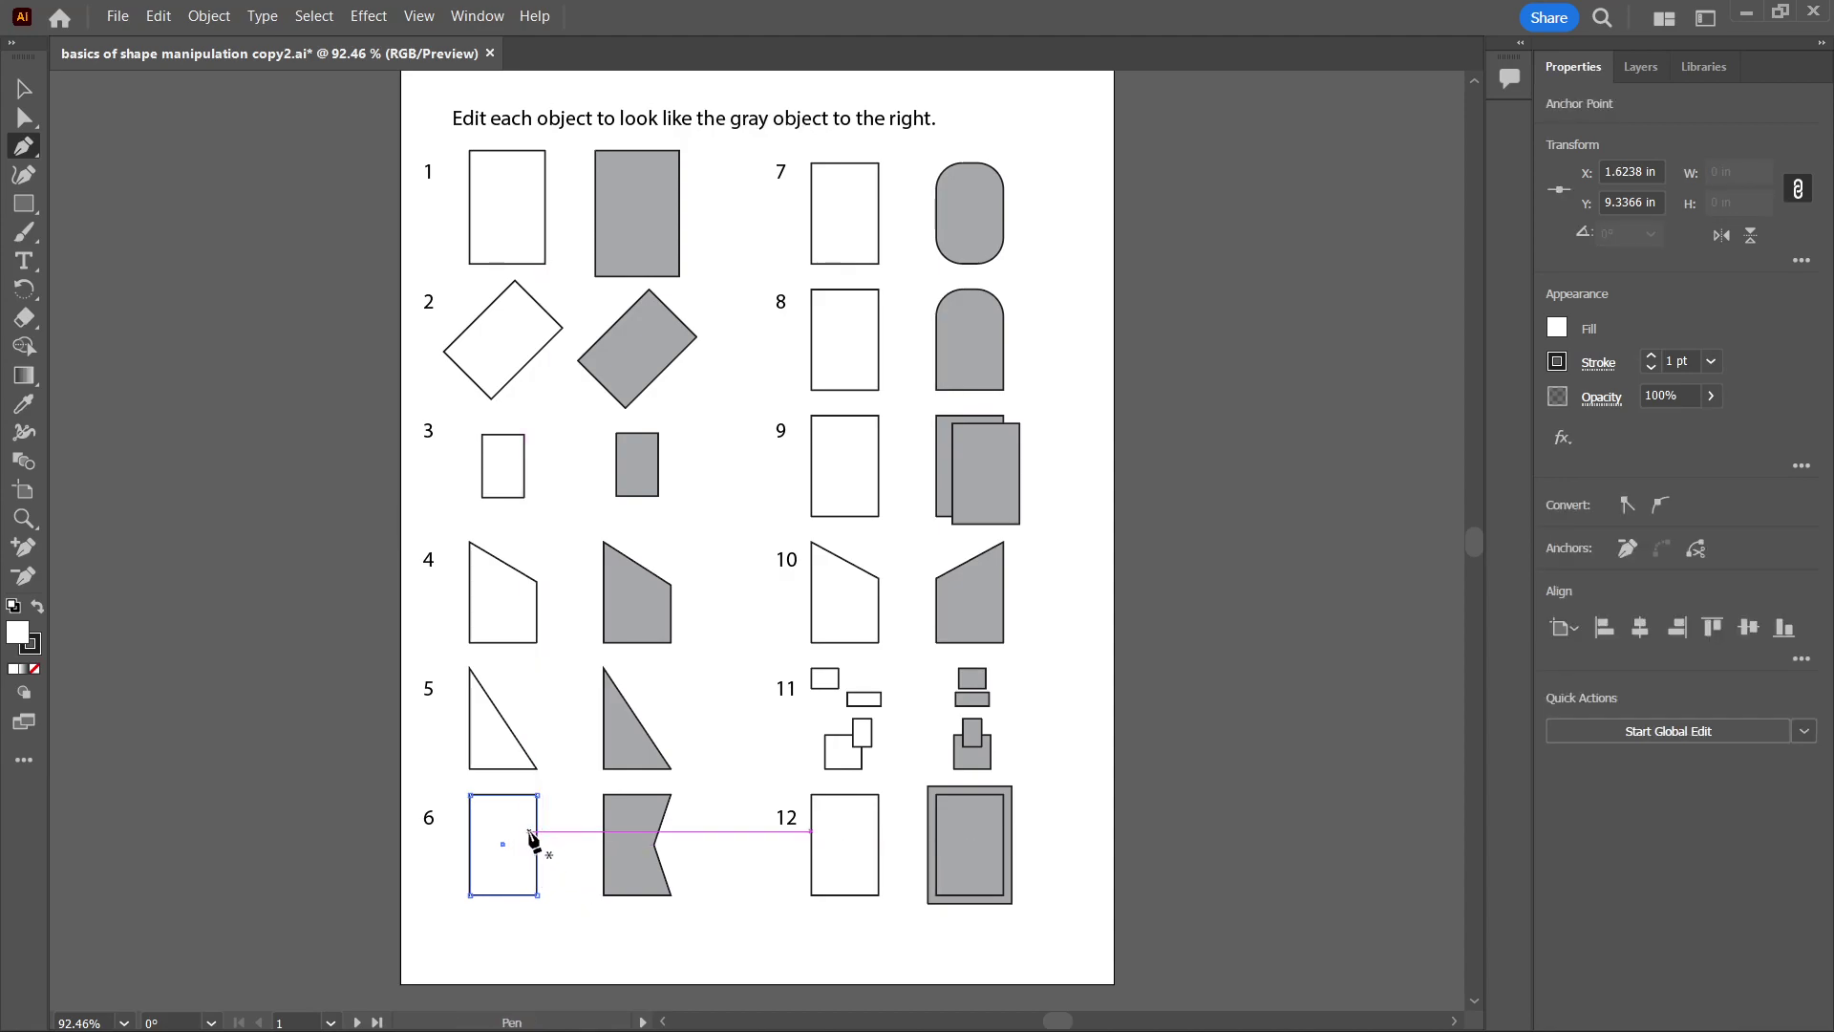
click(24, 122)
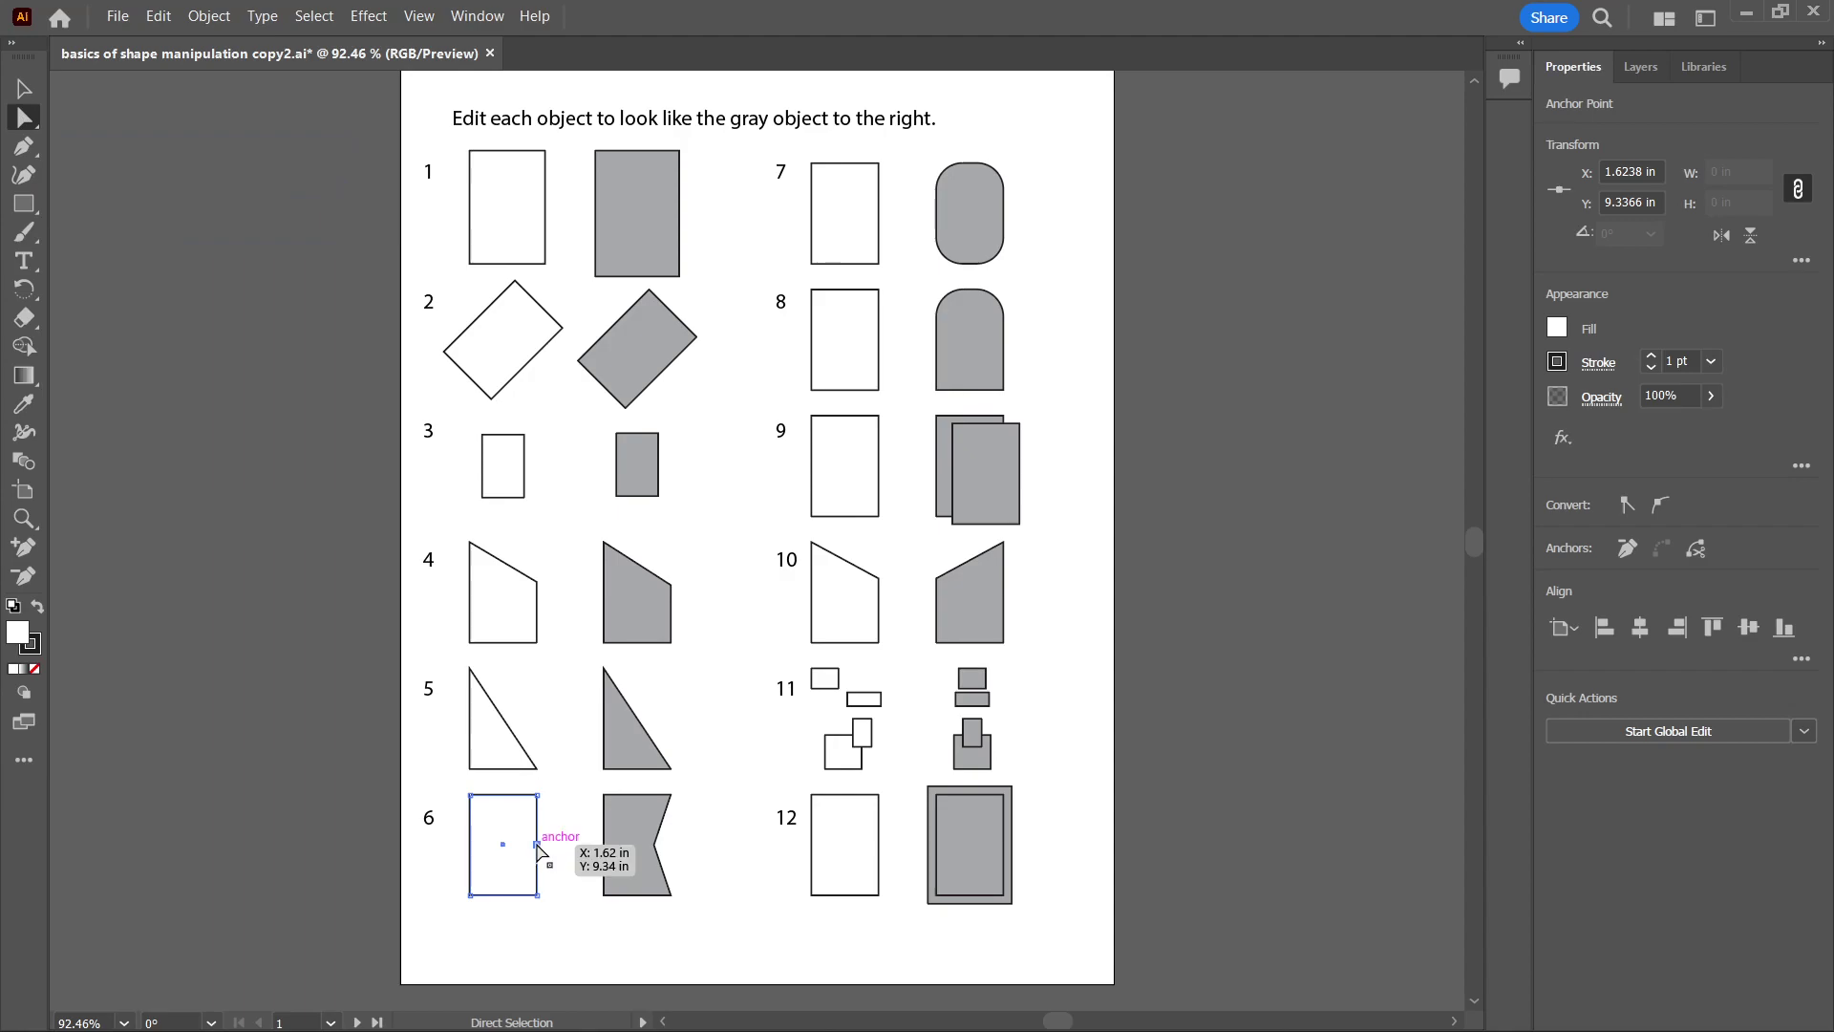
drag(538, 846, 517, 846)
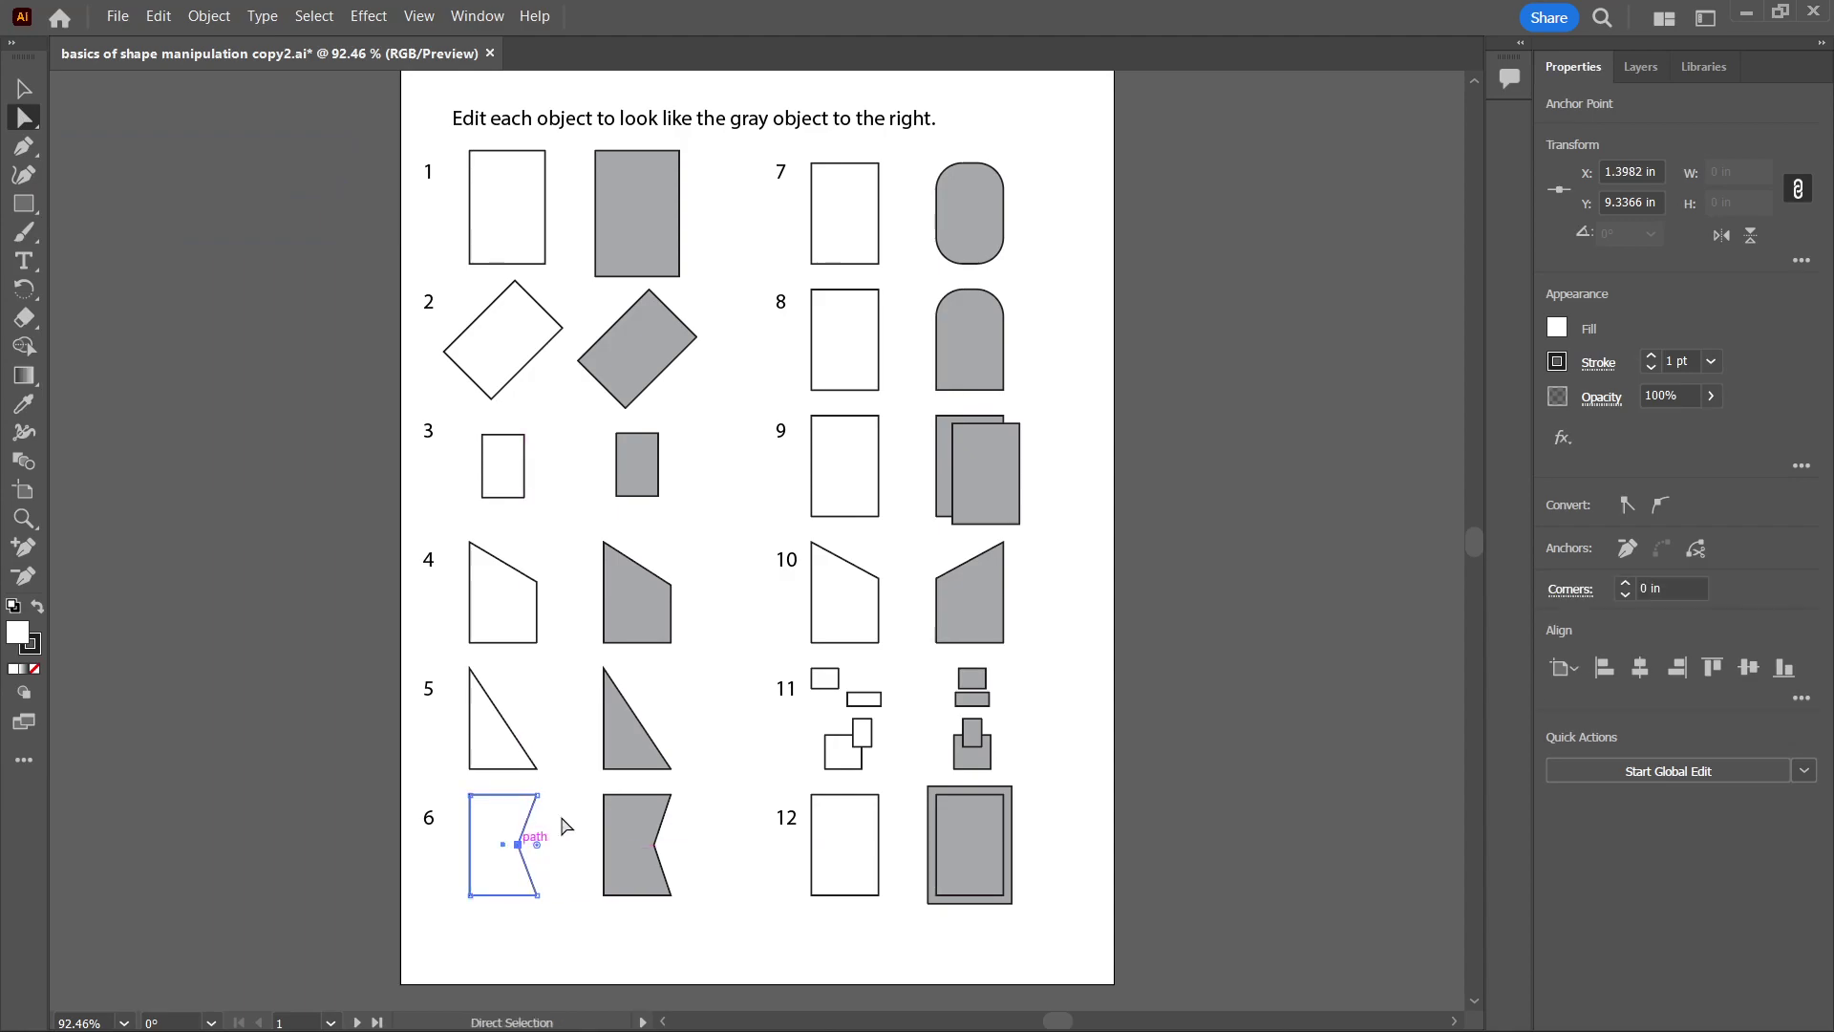
Round all four corners of rectangle 7 and rectangle 8's top two corners by 0.29 in.
click(860, 213)
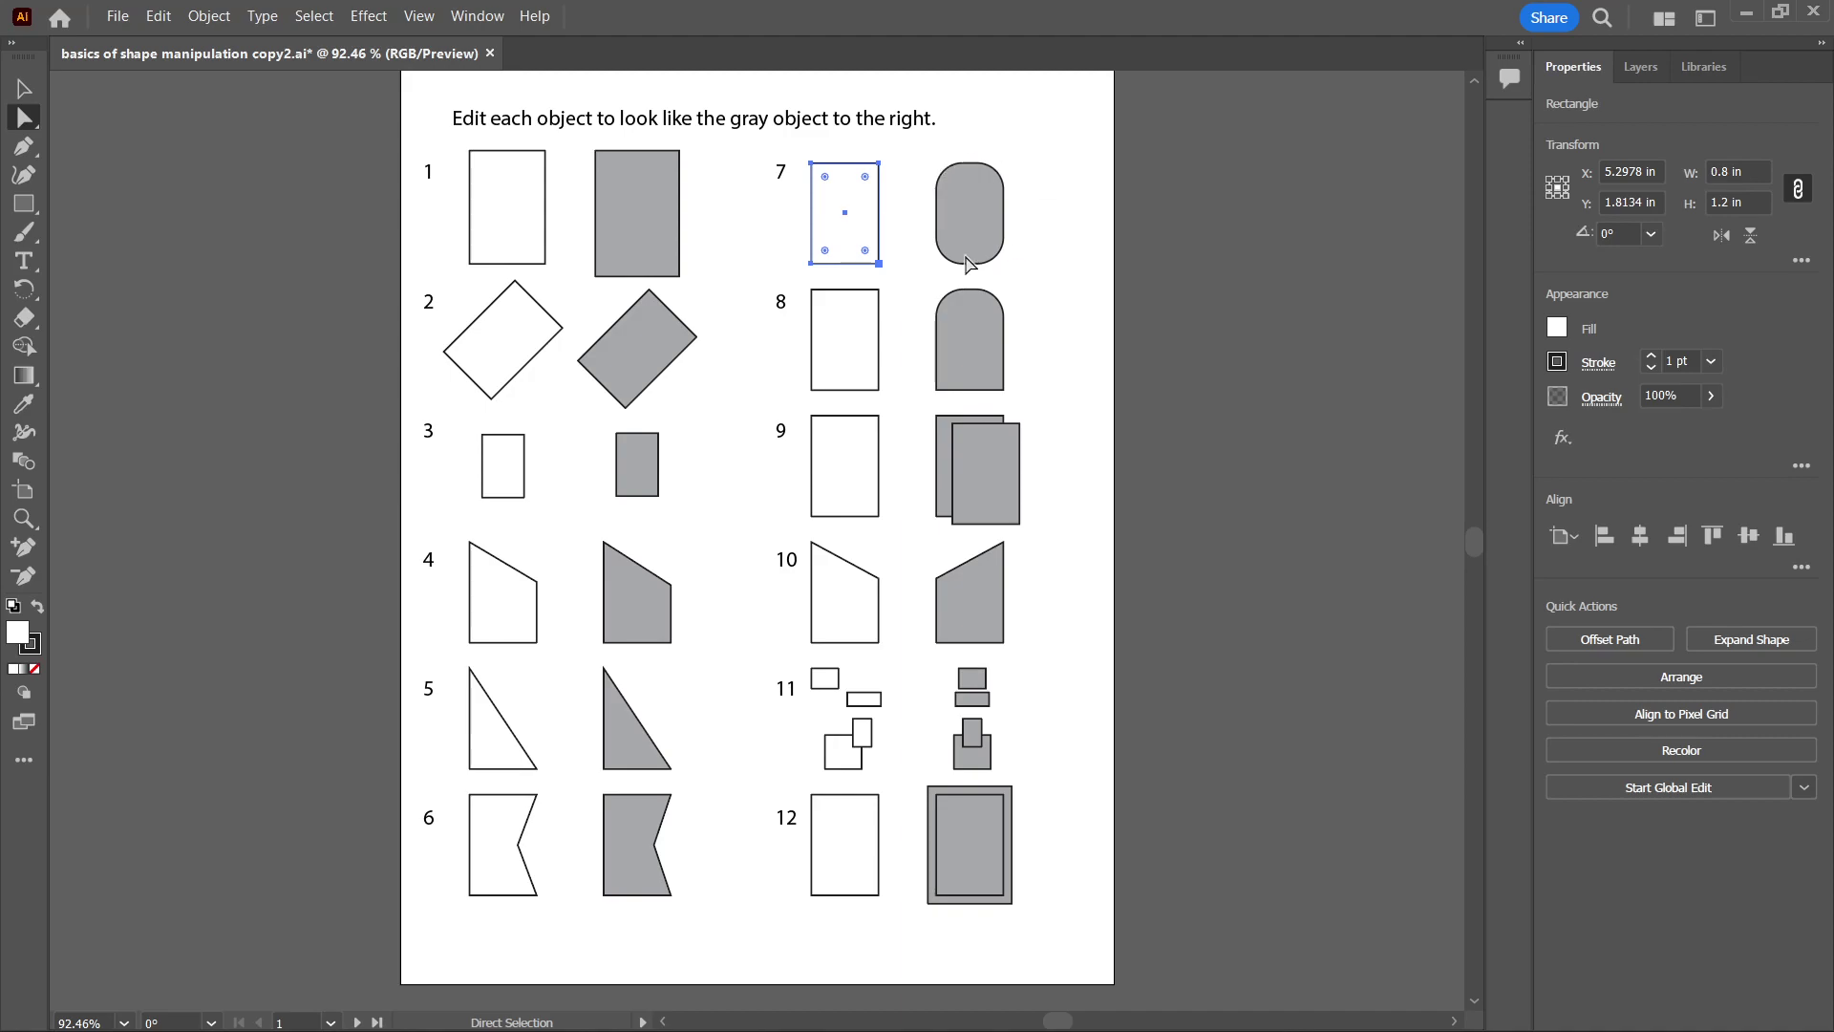
drag(866, 185, 853, 196)
drag(801, 280, 903, 306)
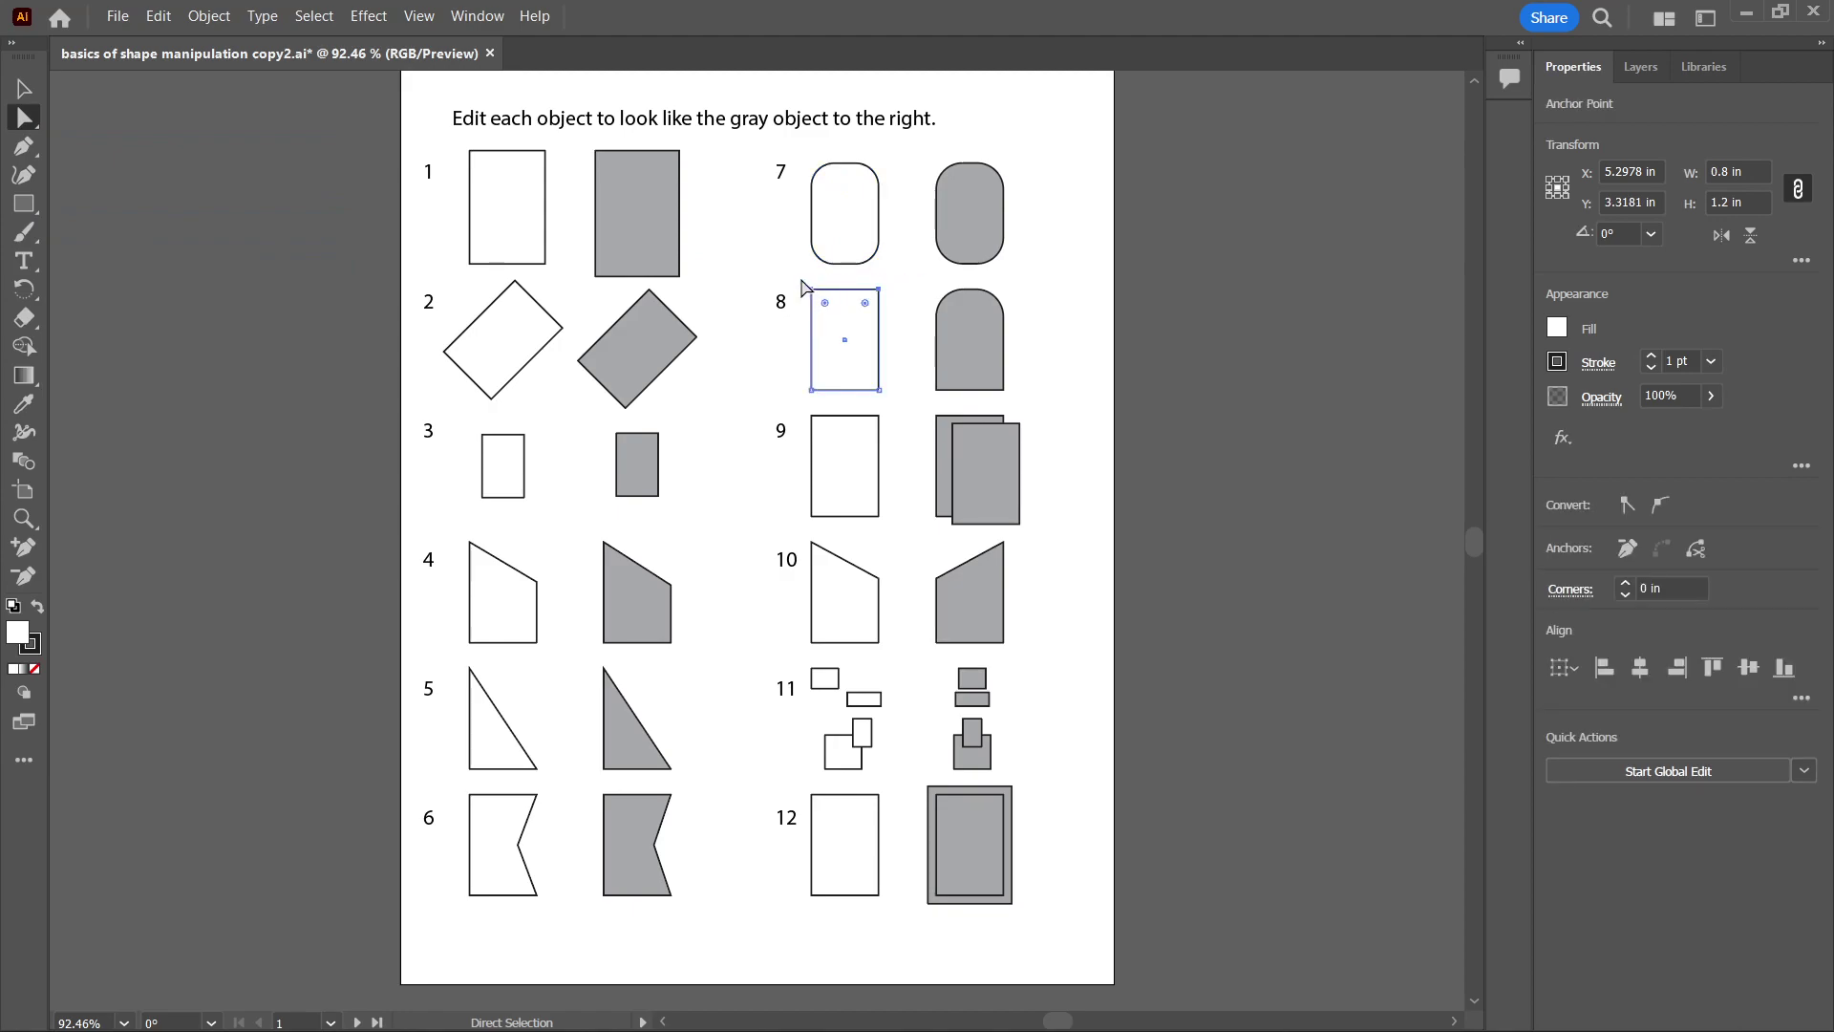
drag(803, 277, 856, 324)
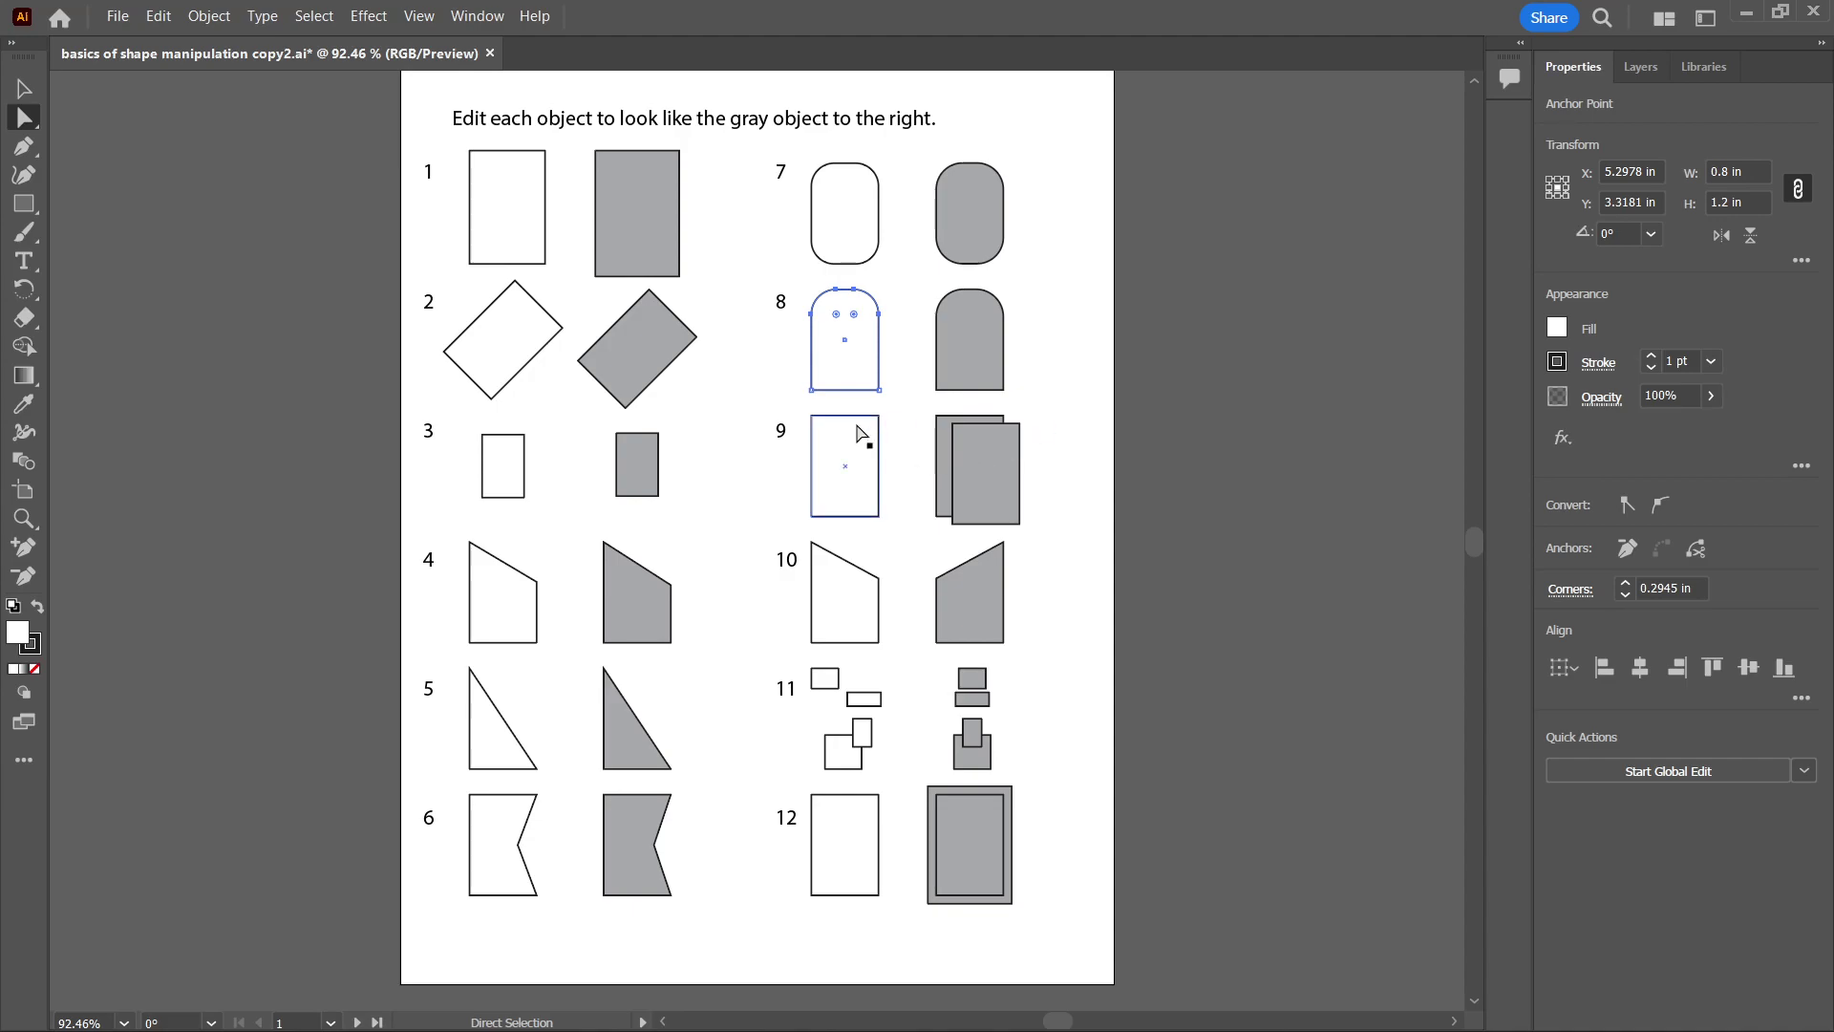
click(23, 89)
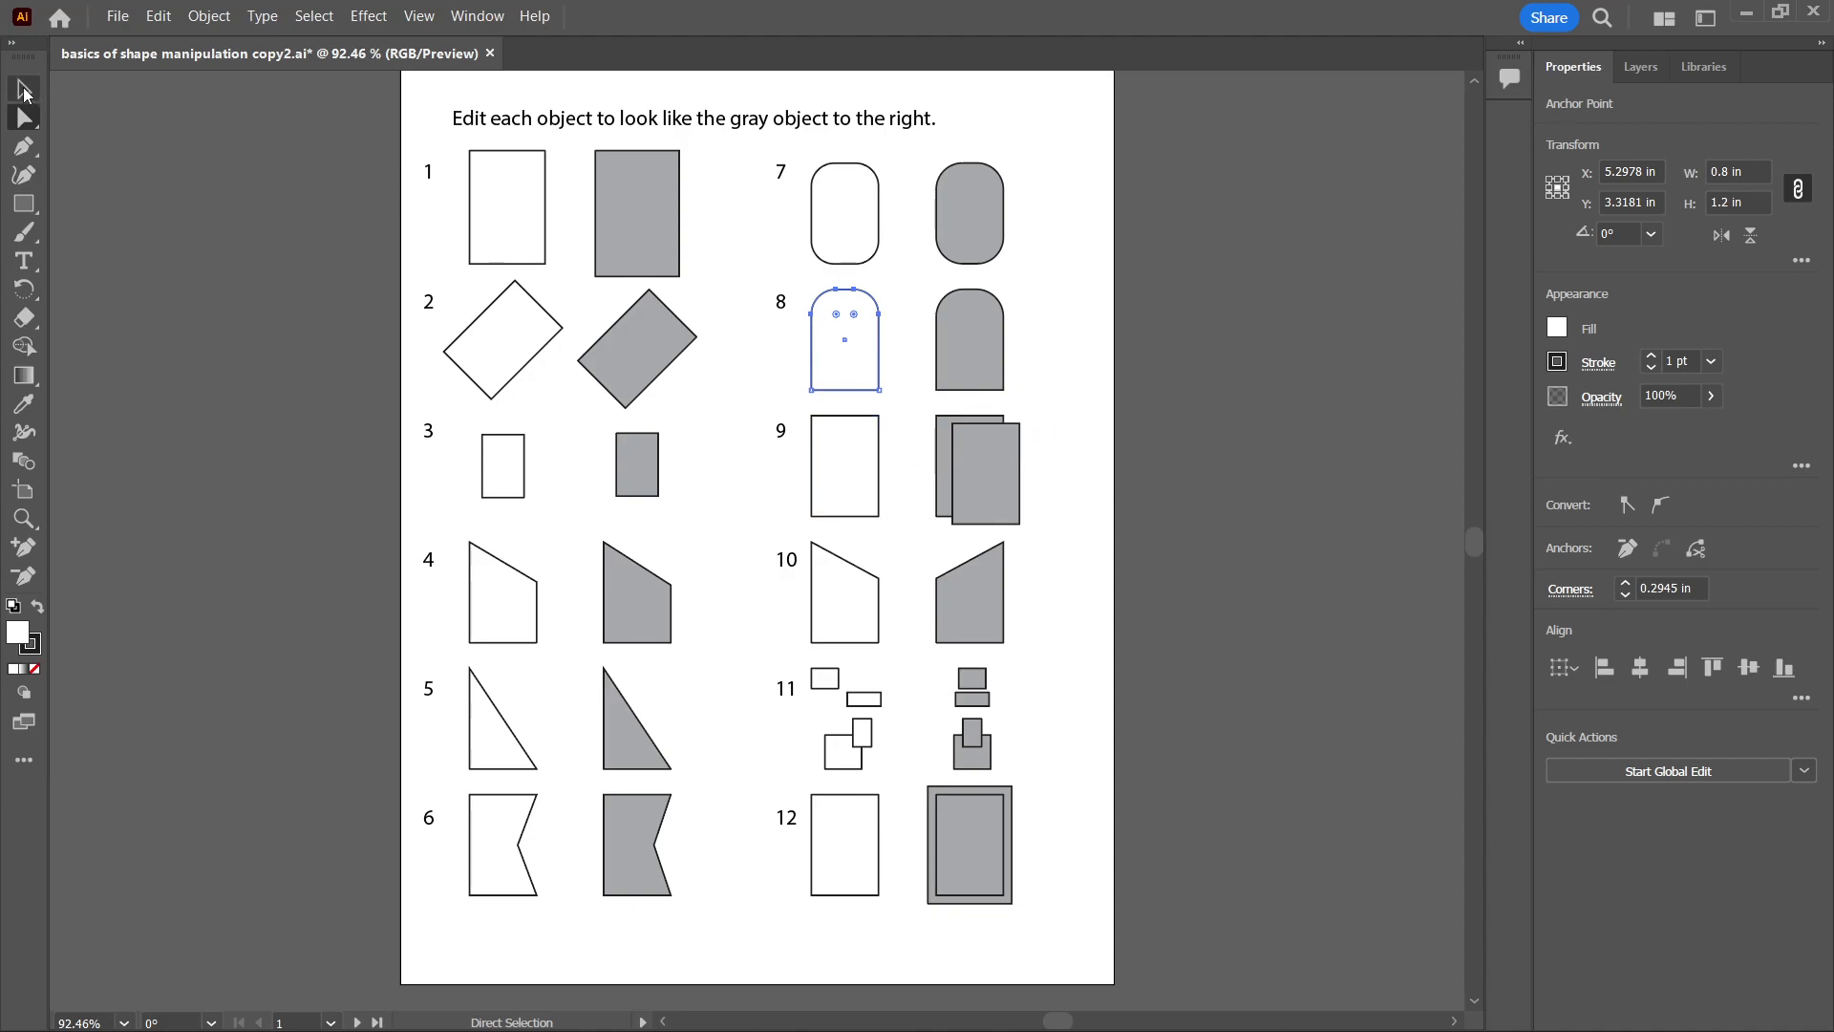
Alt-drag a duplicate of rectangle 9 down and right so it overlaps the original.
click(838, 460)
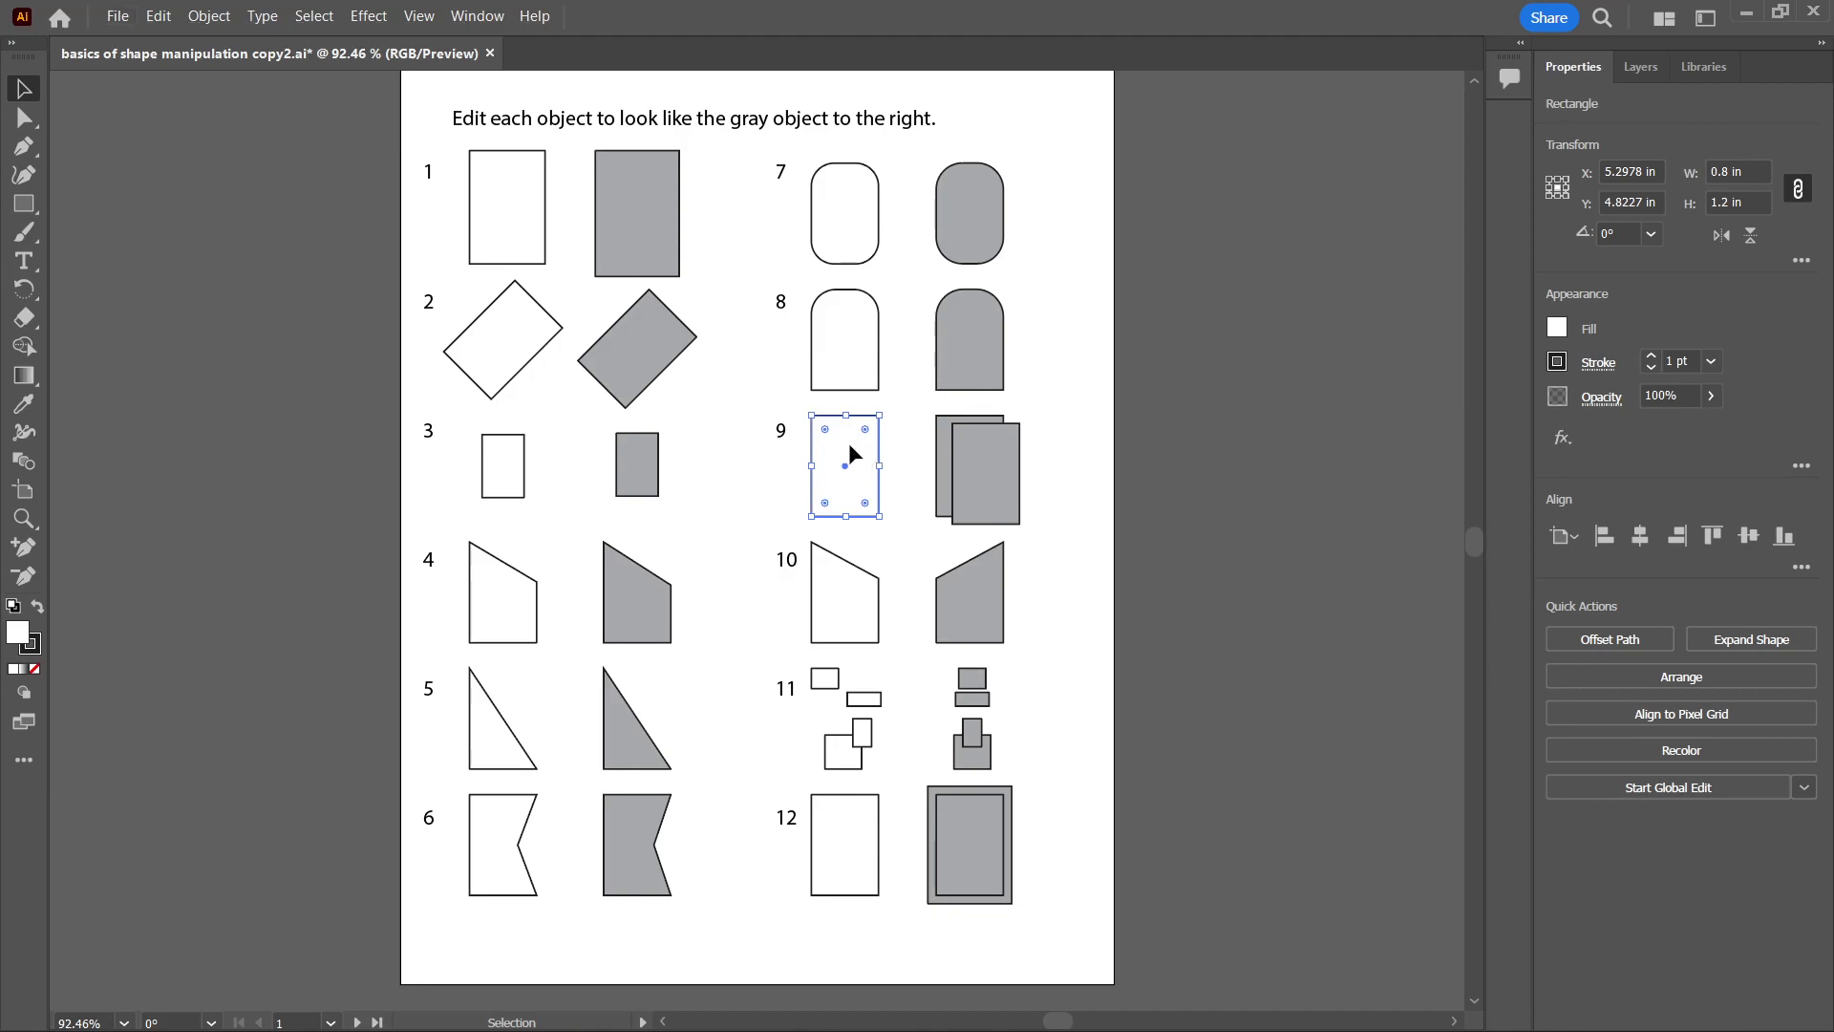
drag(850, 453, 870, 460)
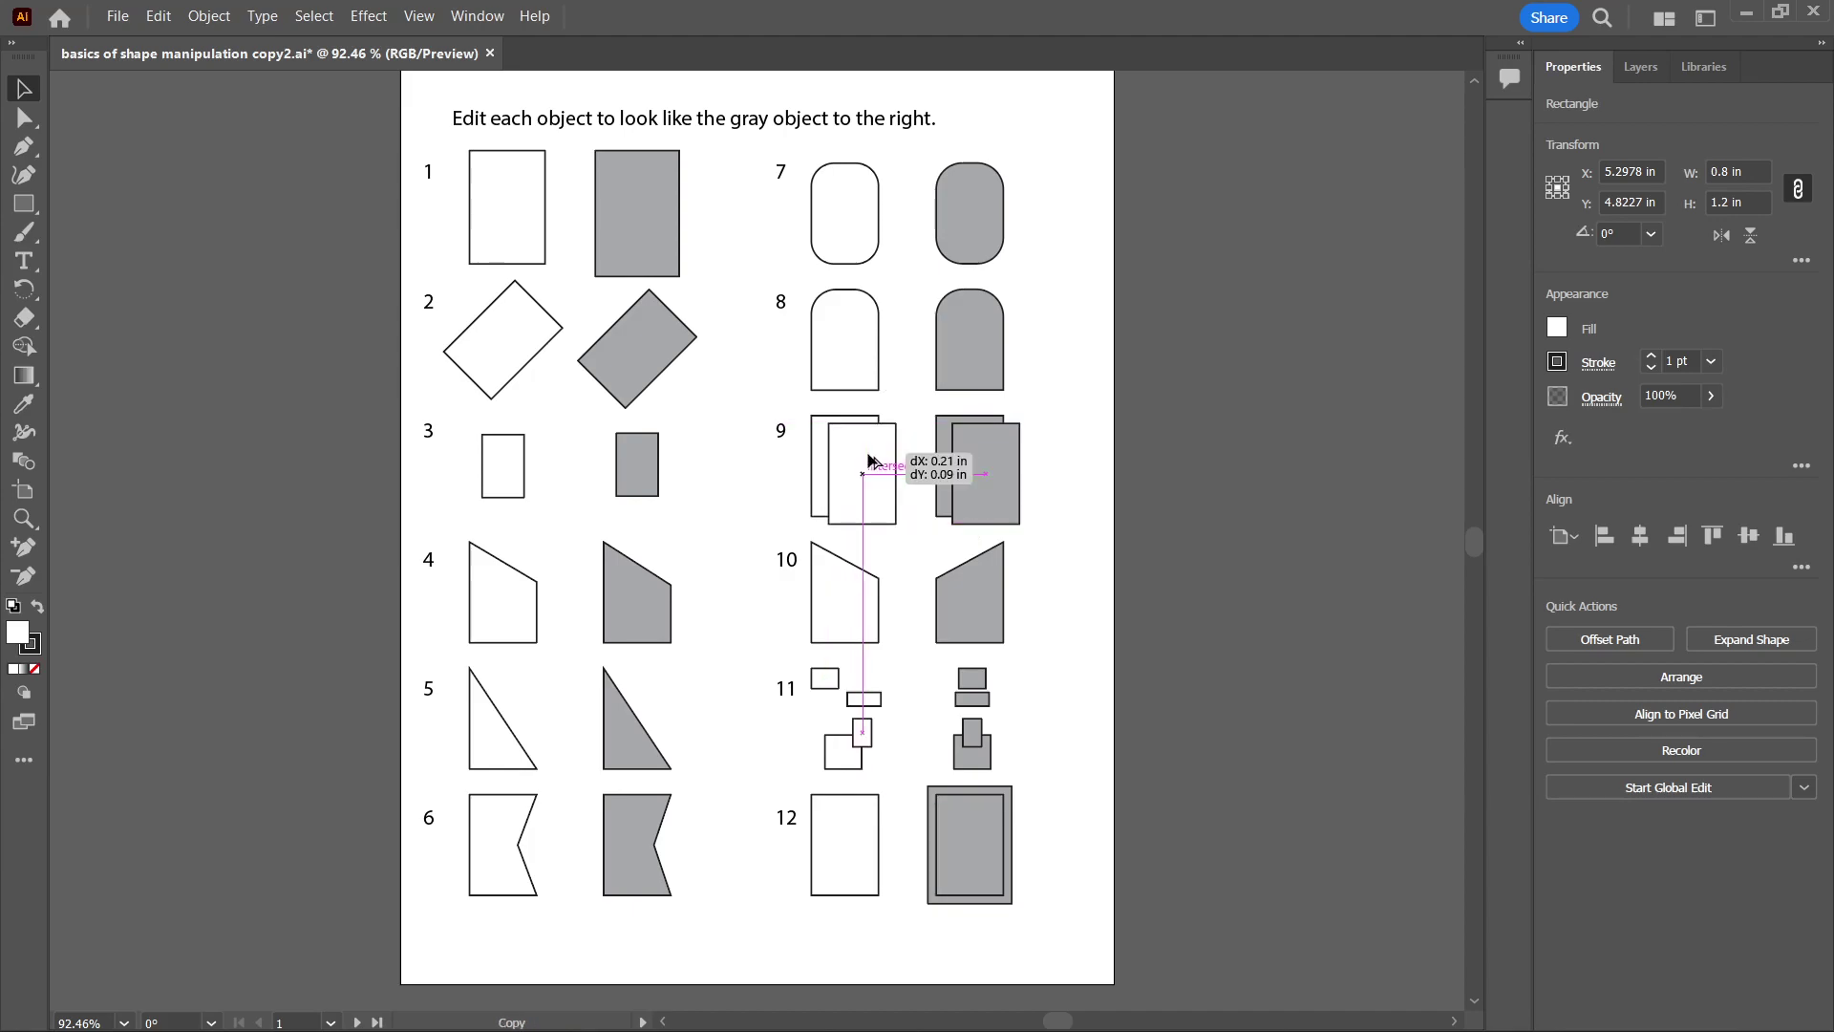
drag(869, 460, 870, 460)
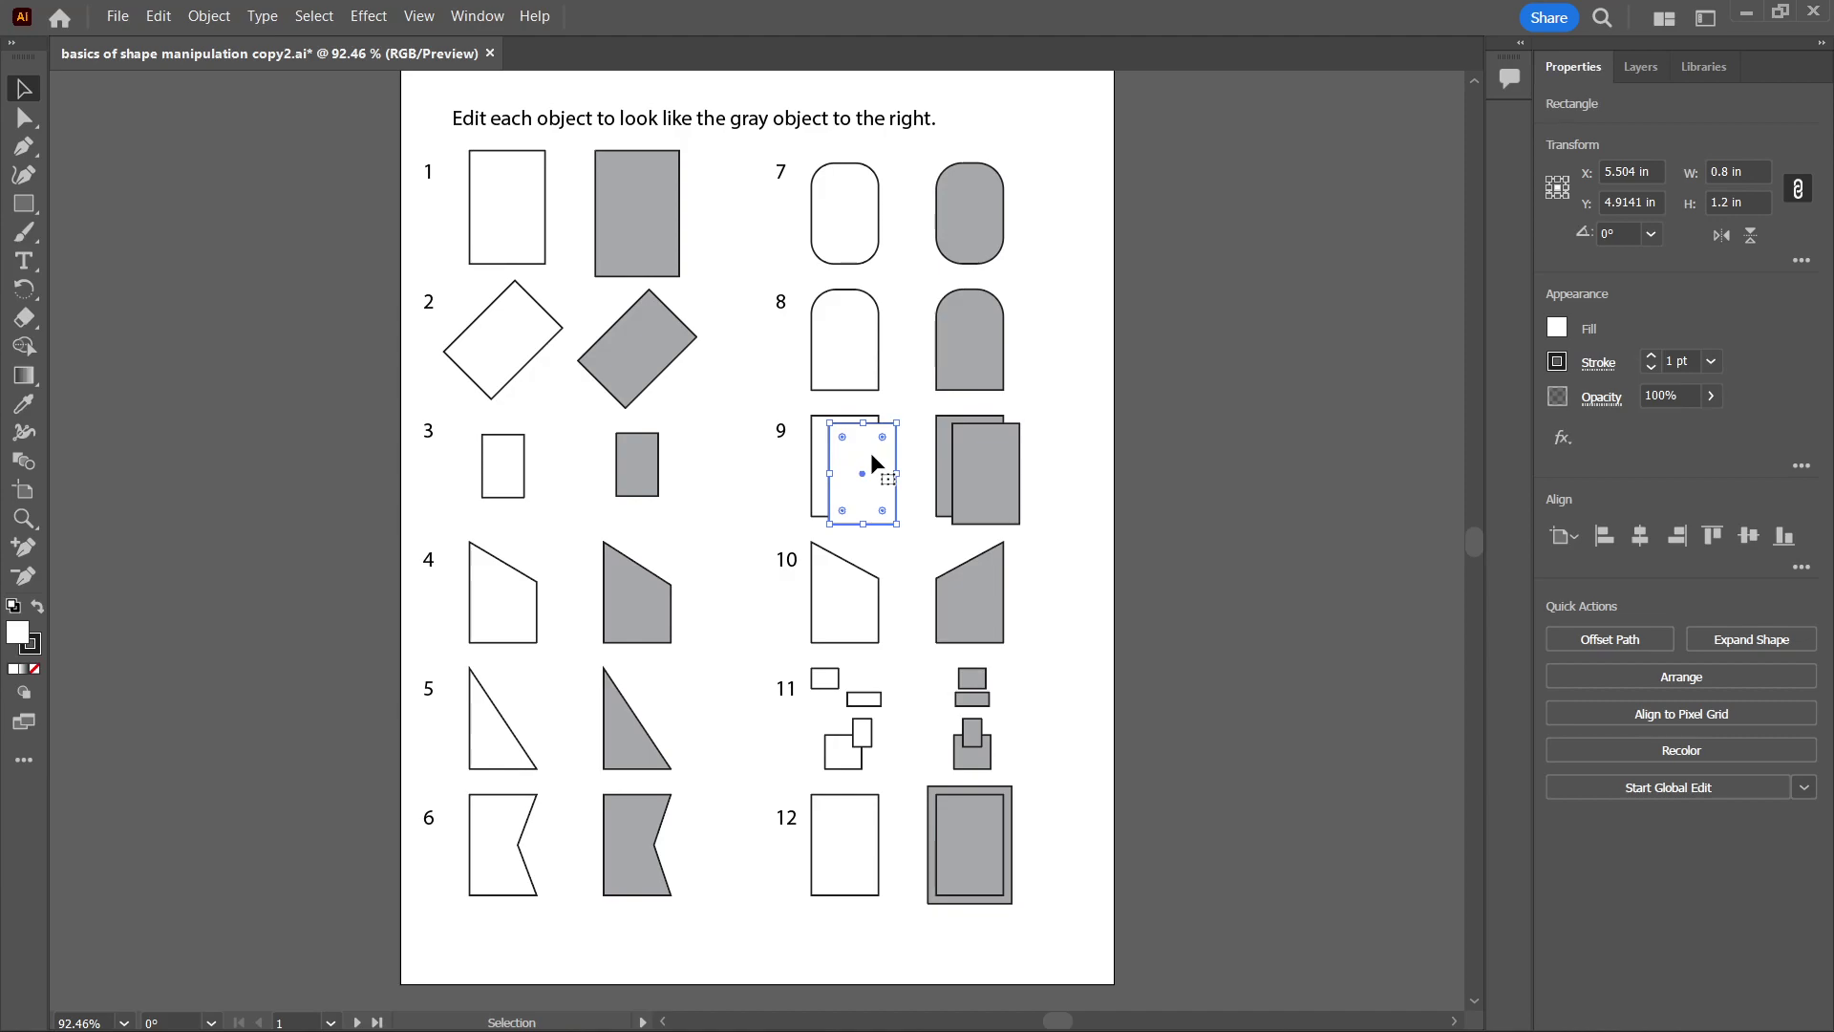
key(ctrl+z)
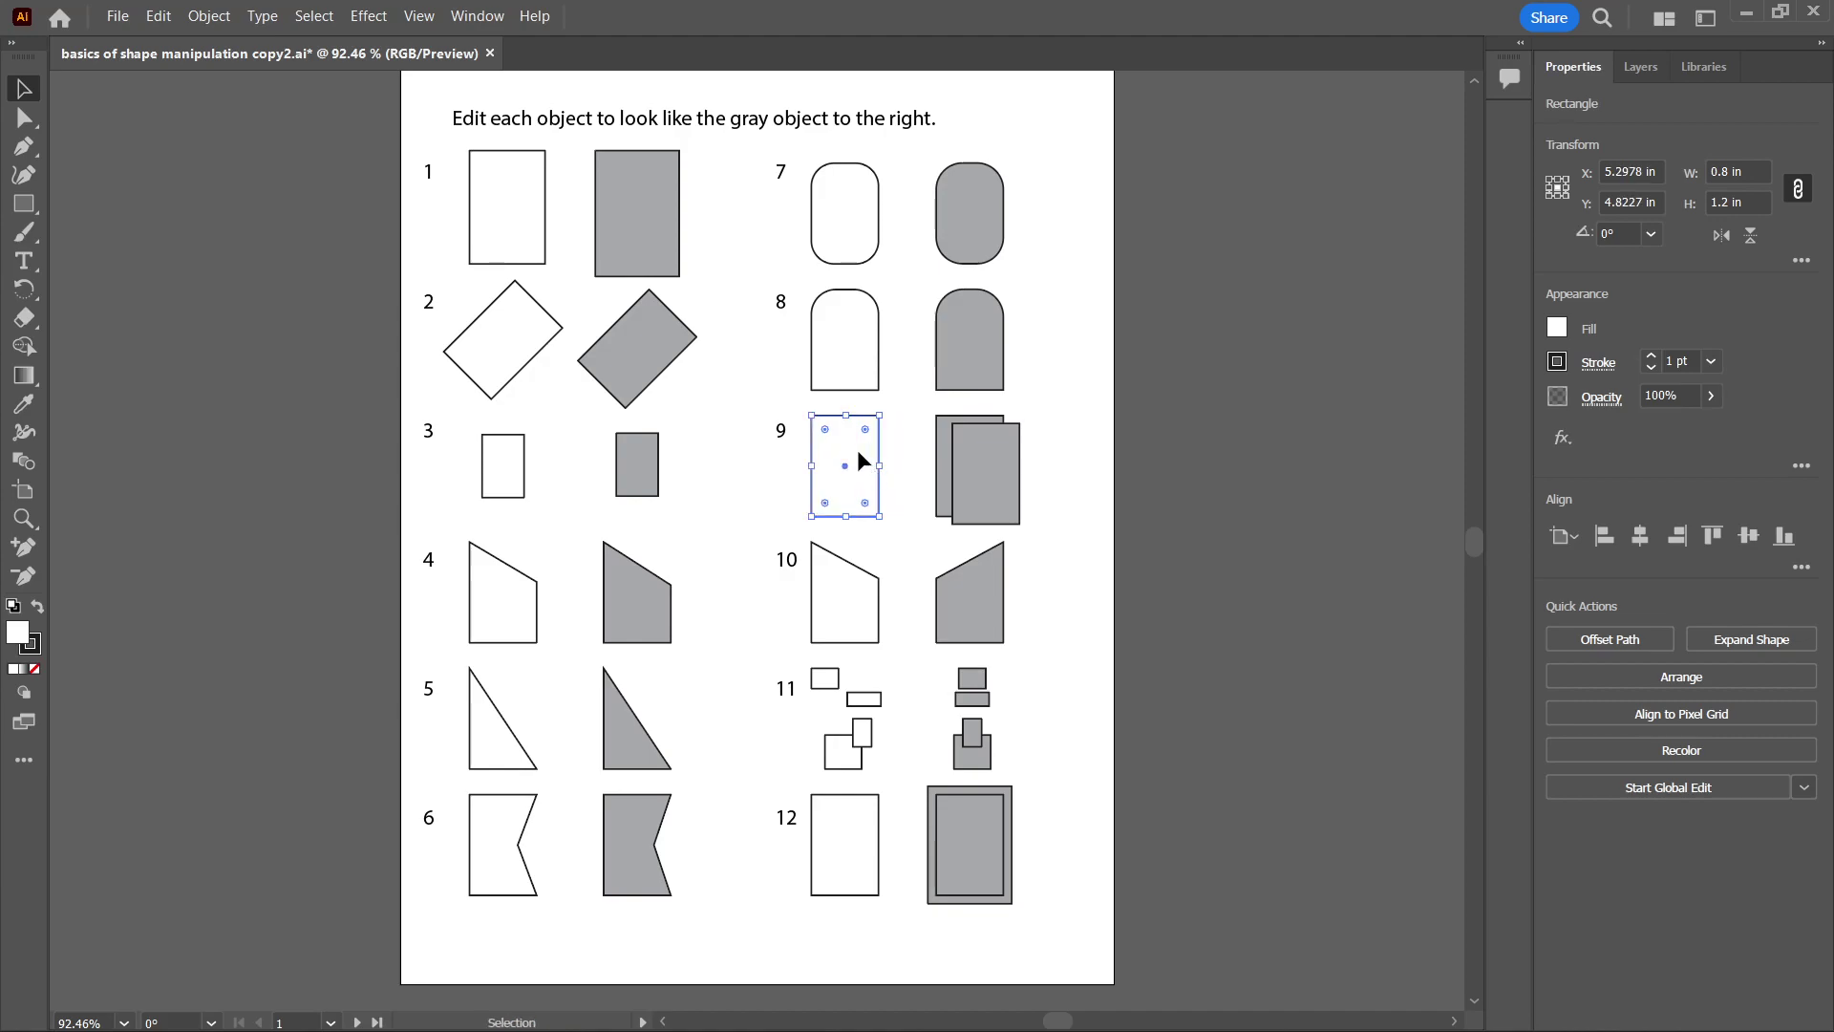
mouse_move(858, 453)
mouse_down()
mouse_move(955, 458)
mouse_move(938, 459)
mouse_move(824, 837)
mouse_move(808, 441)
mouse_move(805, 471)
mouse_move(880, 461)
mouse_move(852, 427)
mouse_move(776, 430)
mouse_move(869, 484)
mouse_move(886, 462)
mouse_move(855, 466)
mouse_move(1089, 466)
mouse_move(891, 445)
mouse_up()
key(Escape)
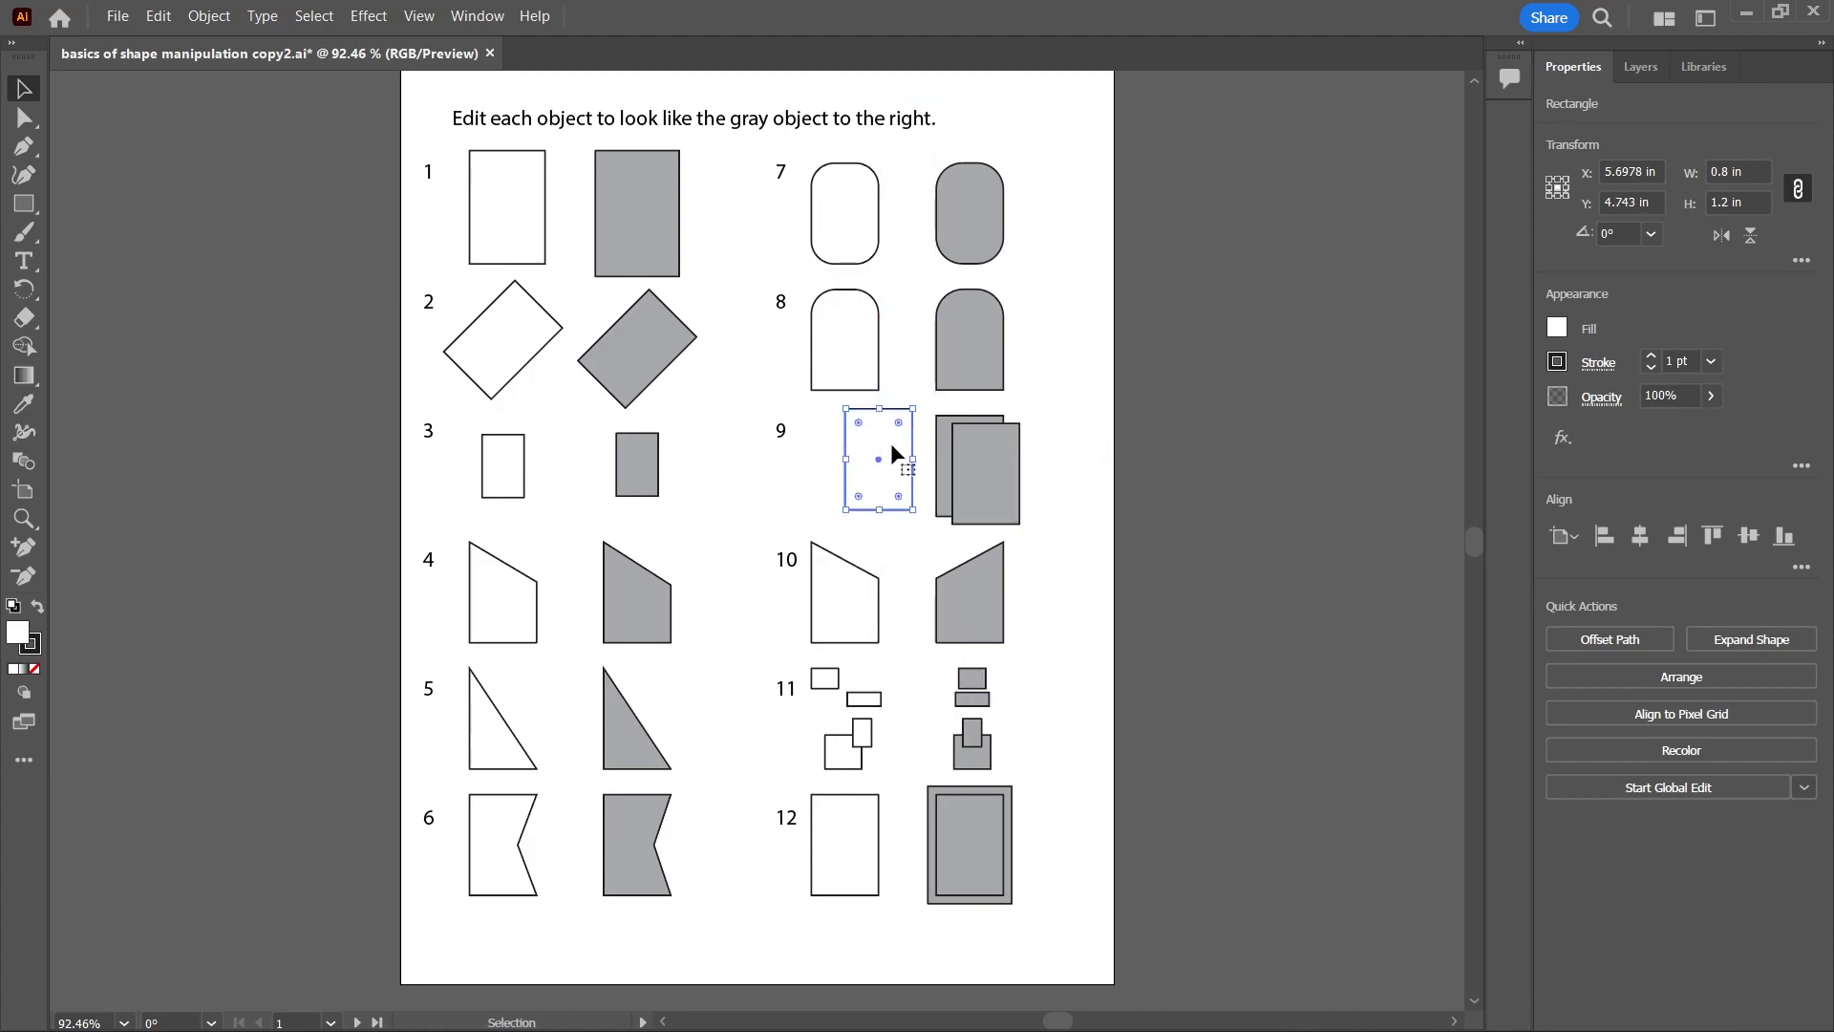
key(ctrl)
key(ctrl+z)
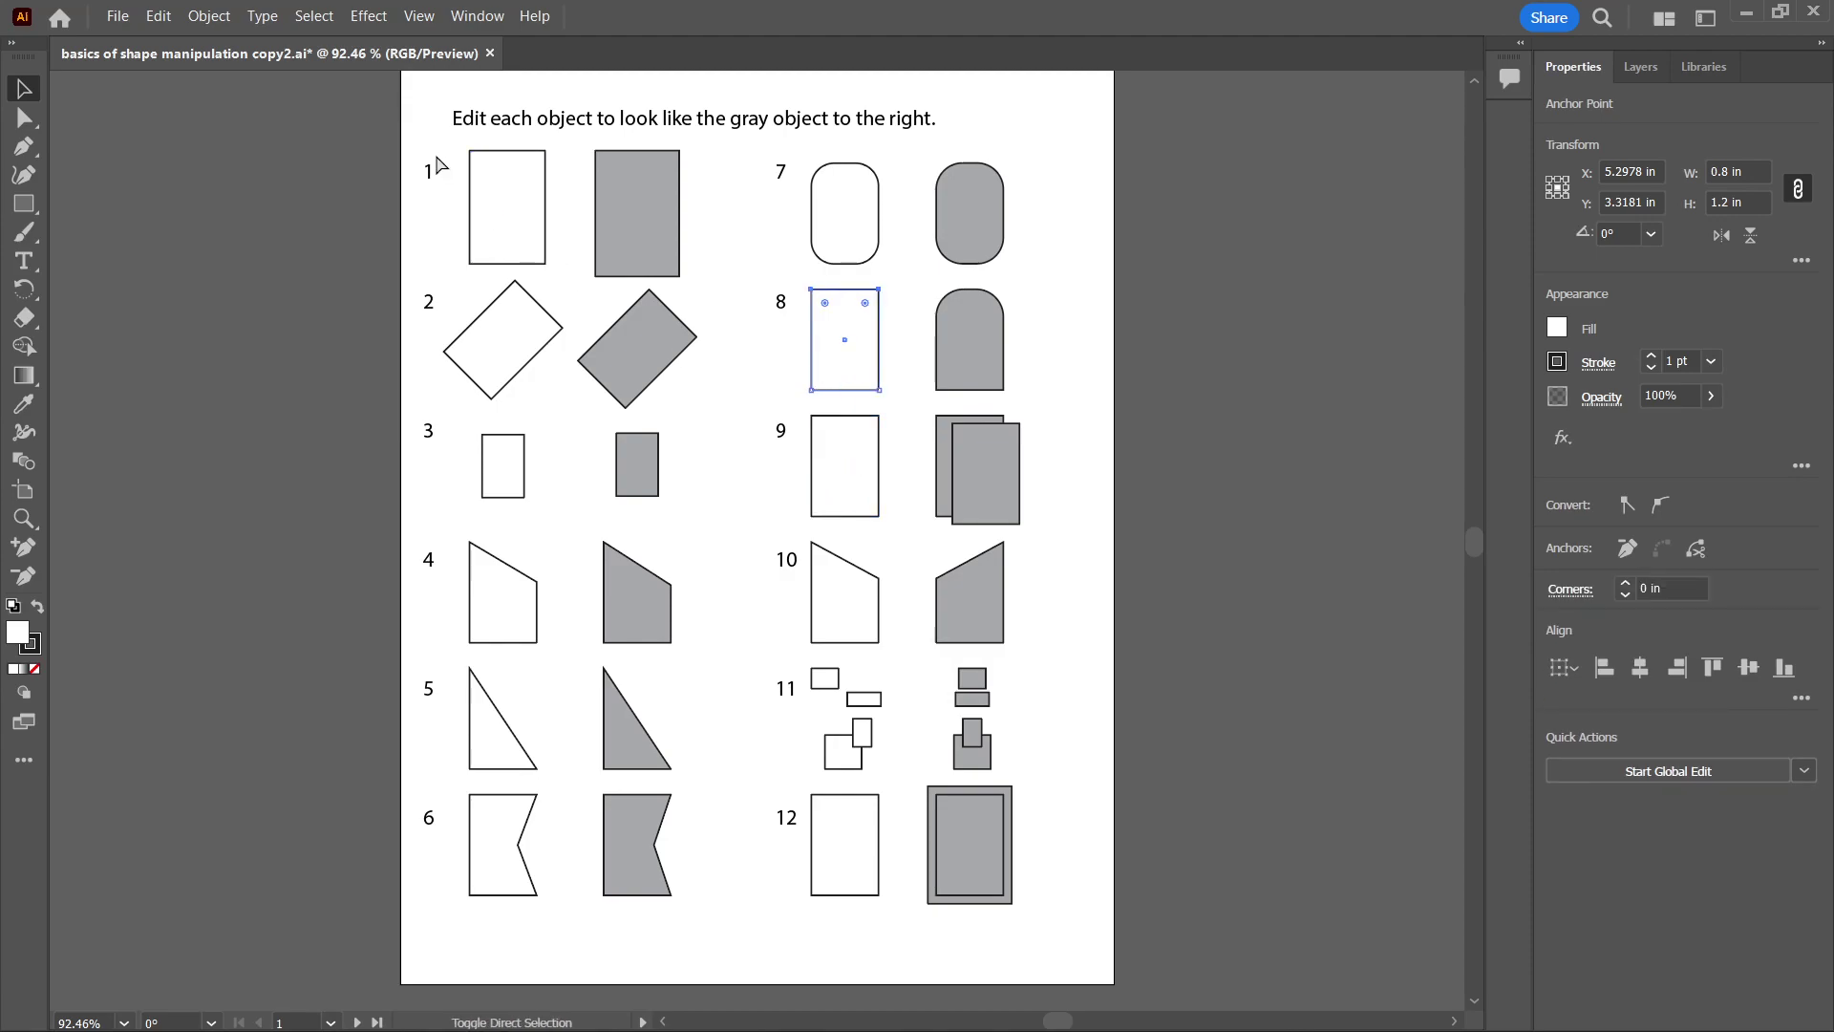
key(ctrl+shift+z)
click(860, 472)
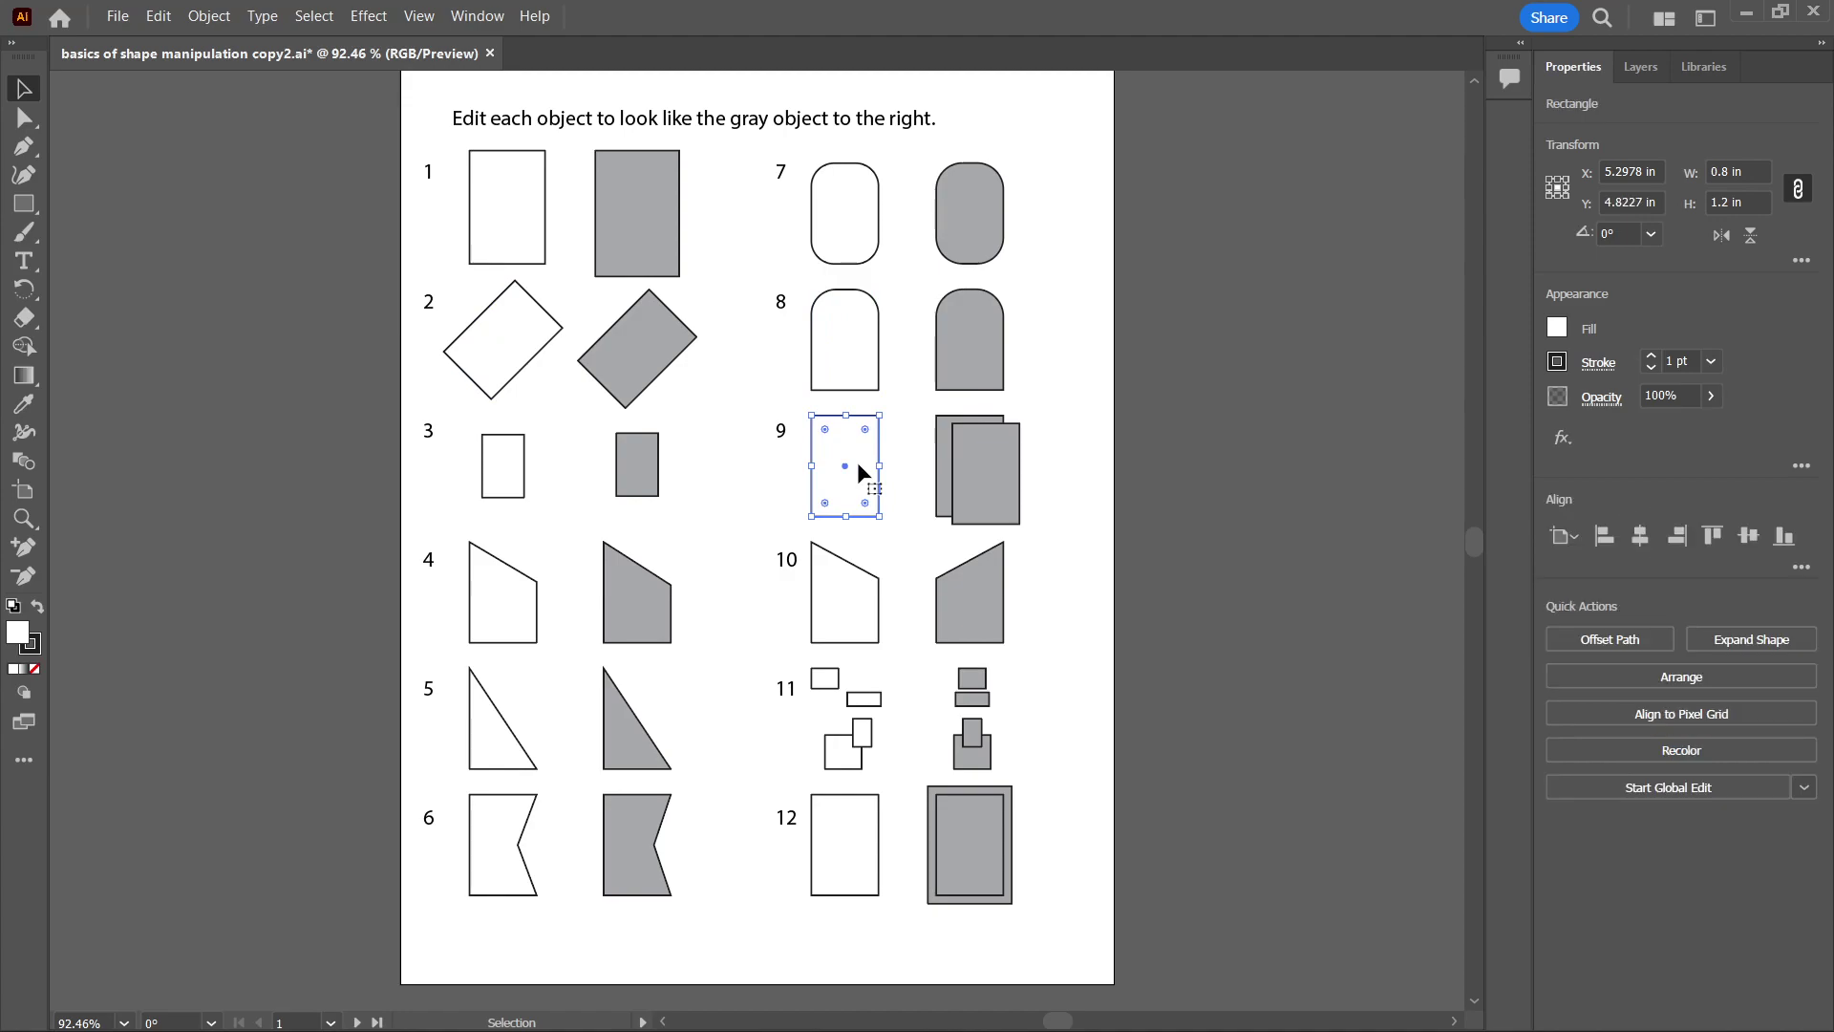
drag(857, 462, 886, 481)
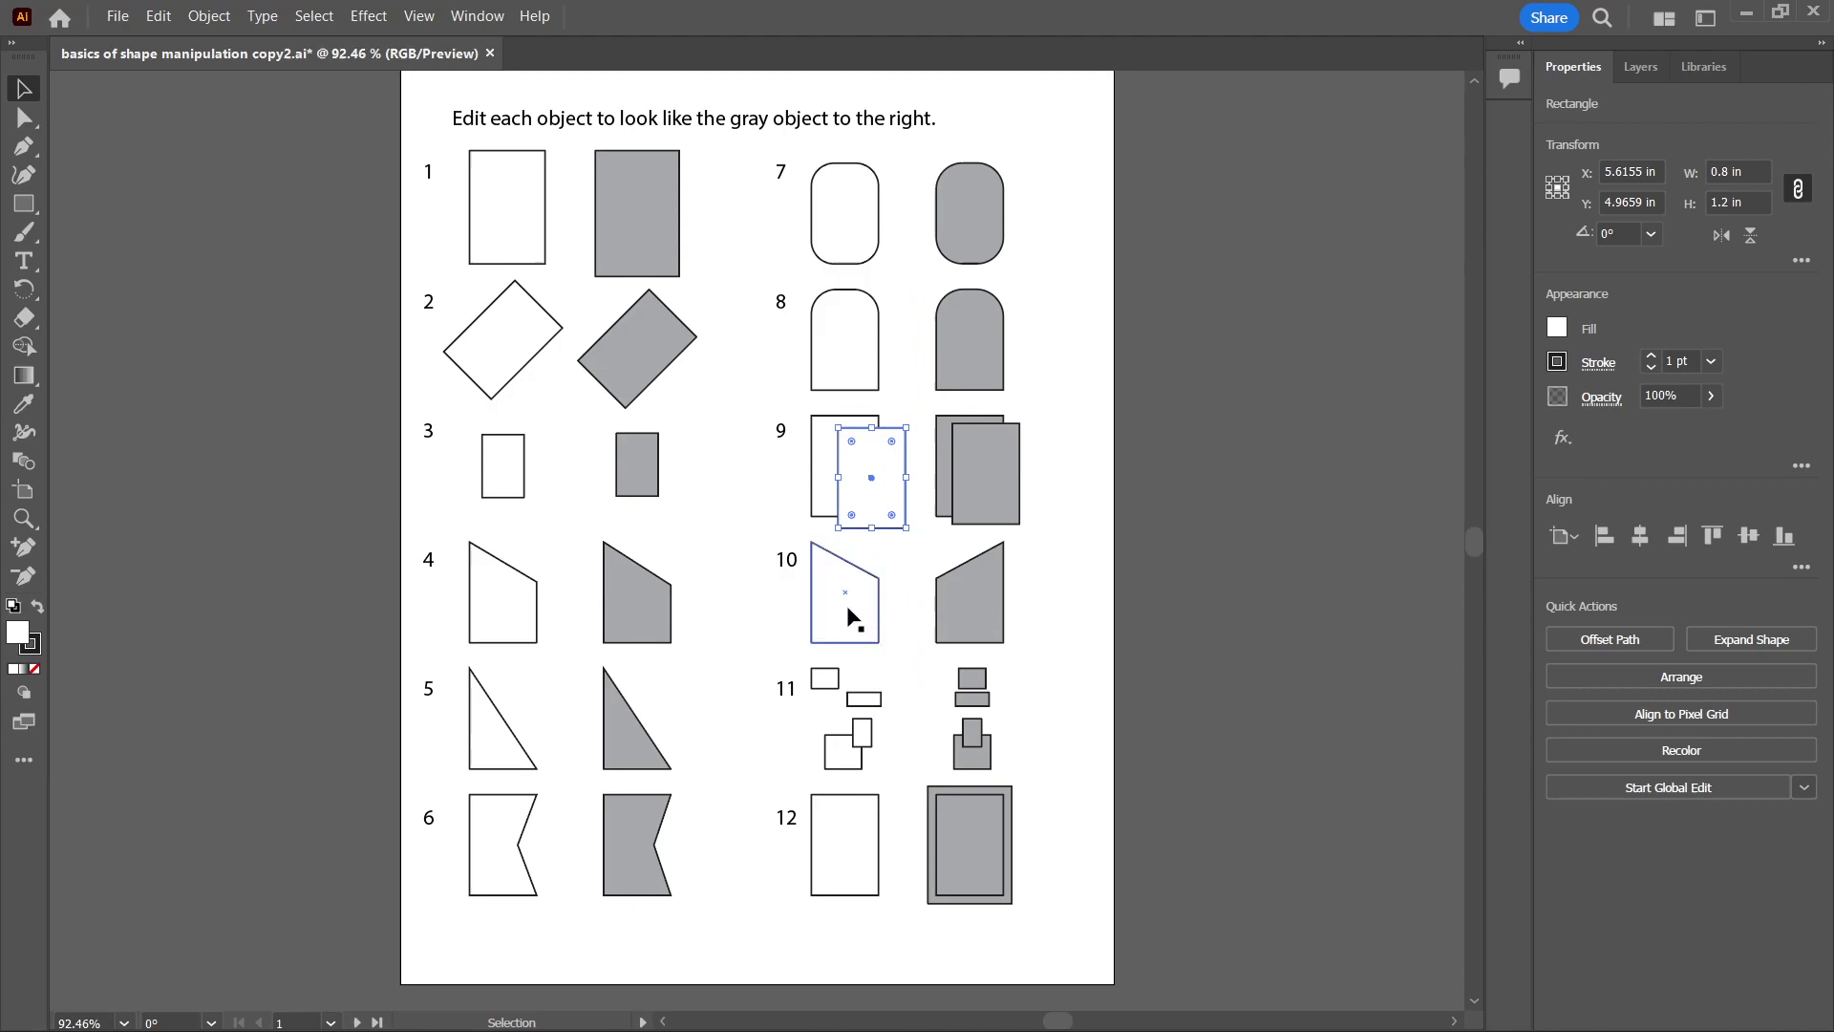
Flip shape 10 horizontally so its slanted top rises to the right.
click(845, 610)
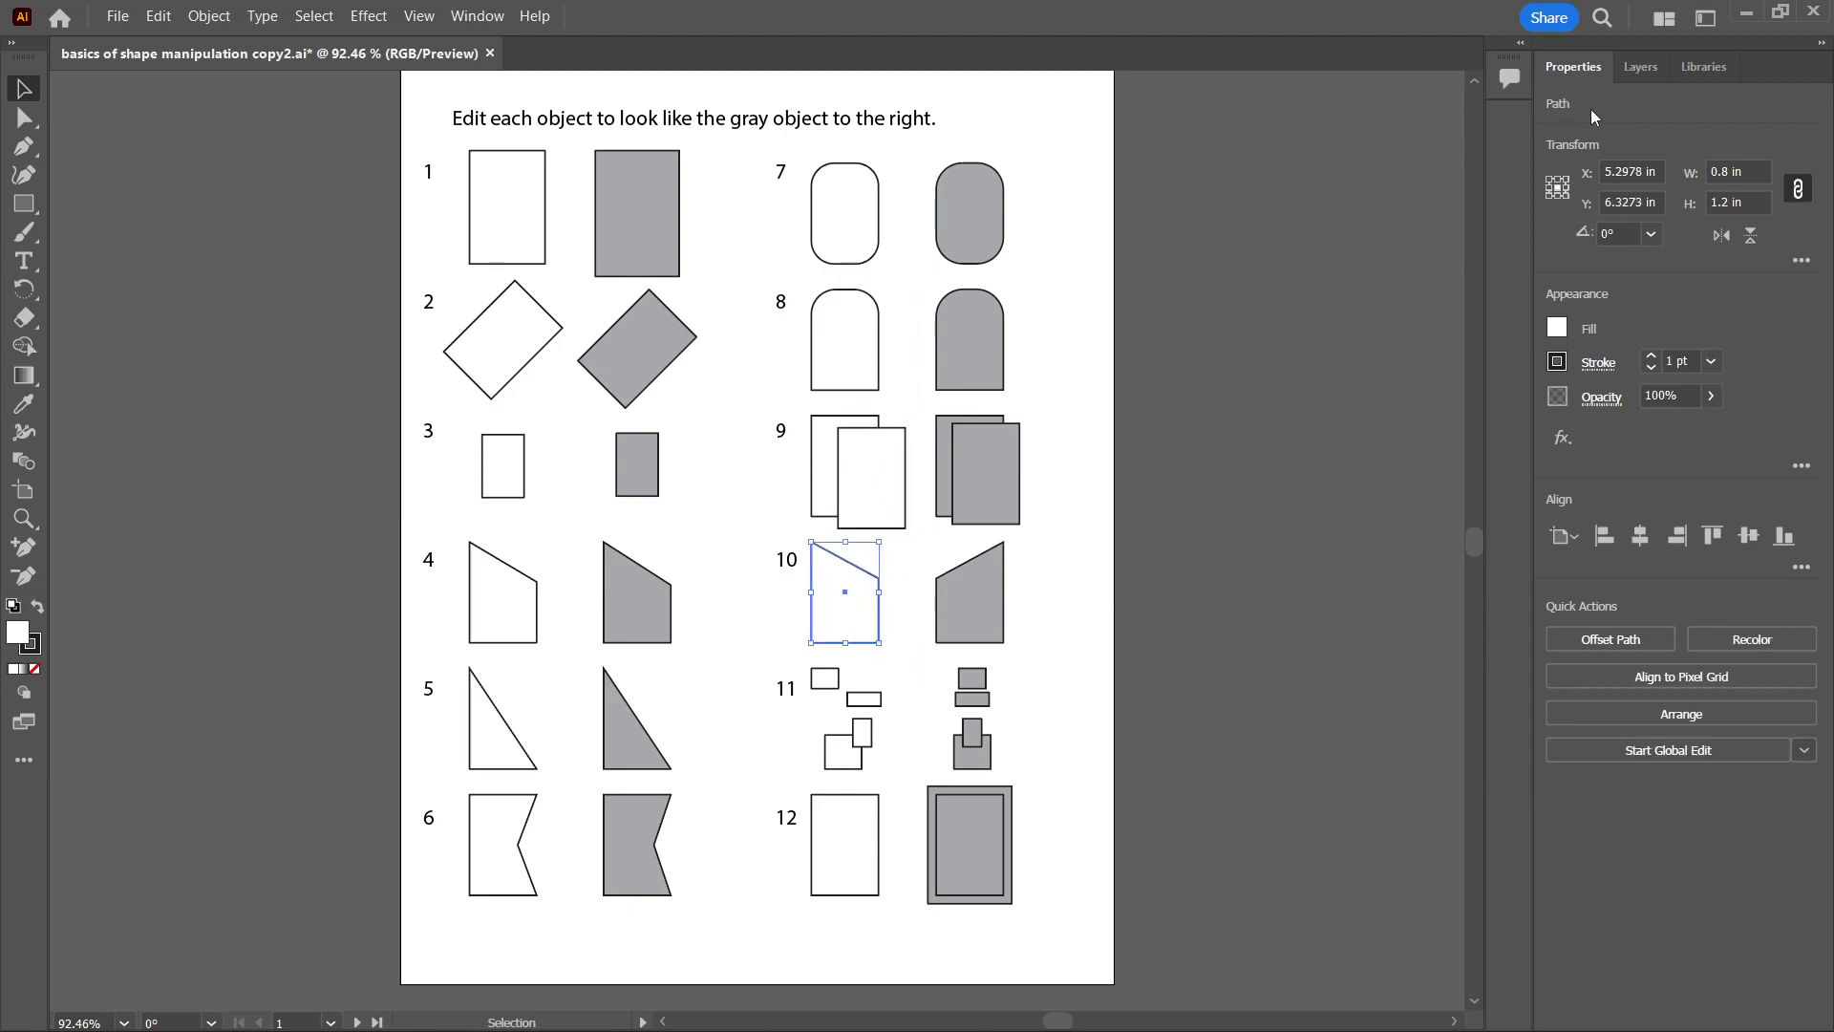
click(1725, 235)
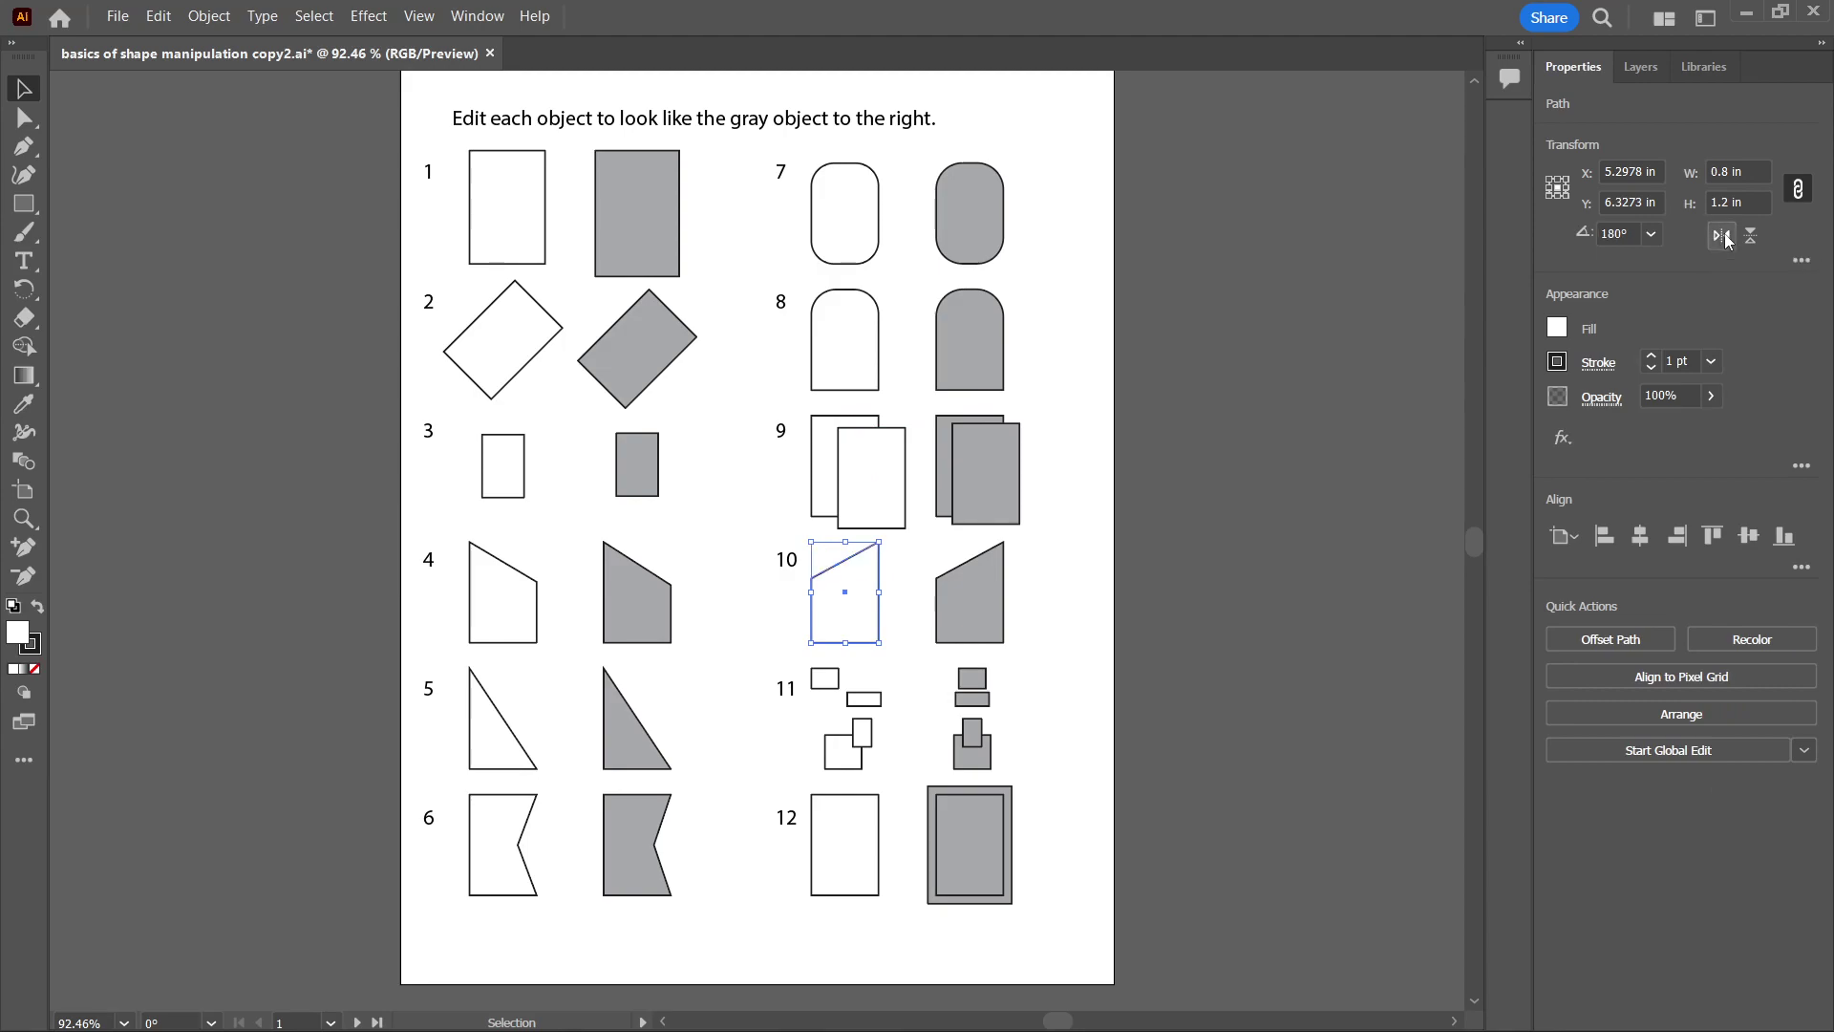
click(1725, 235)
click(1725, 235)
click(1756, 235)
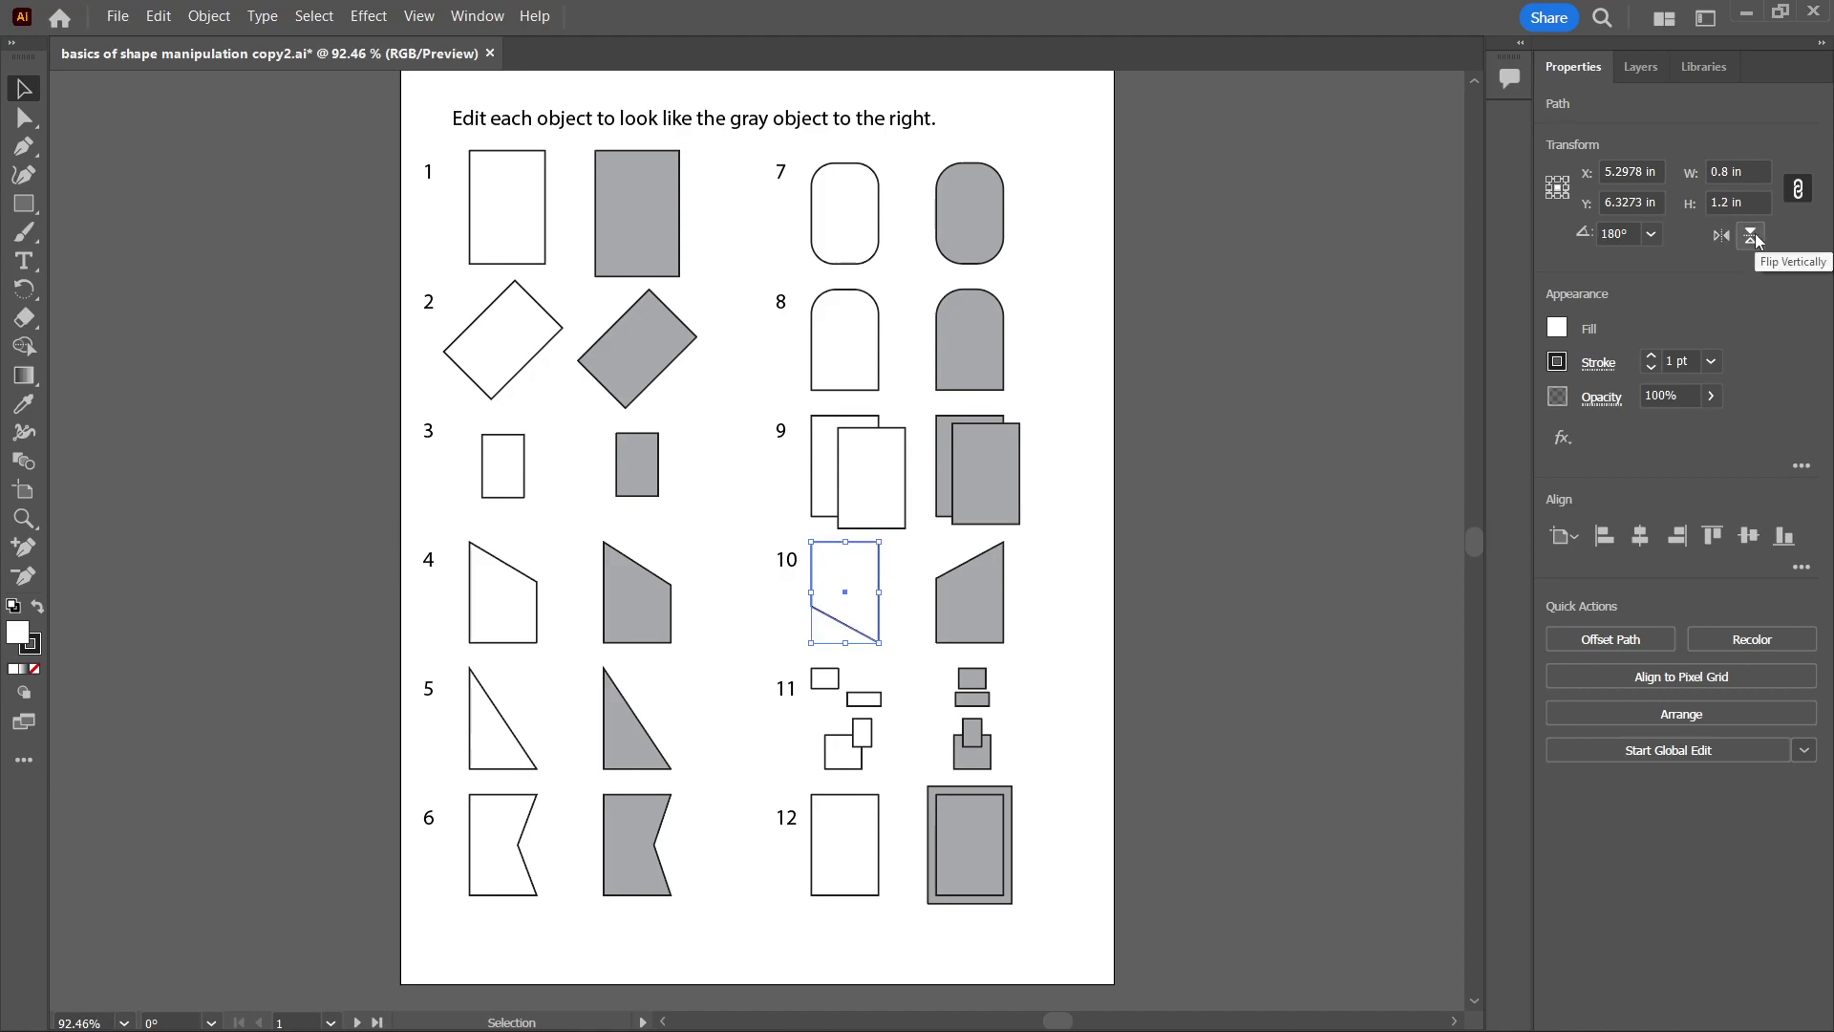
click(1756, 235)
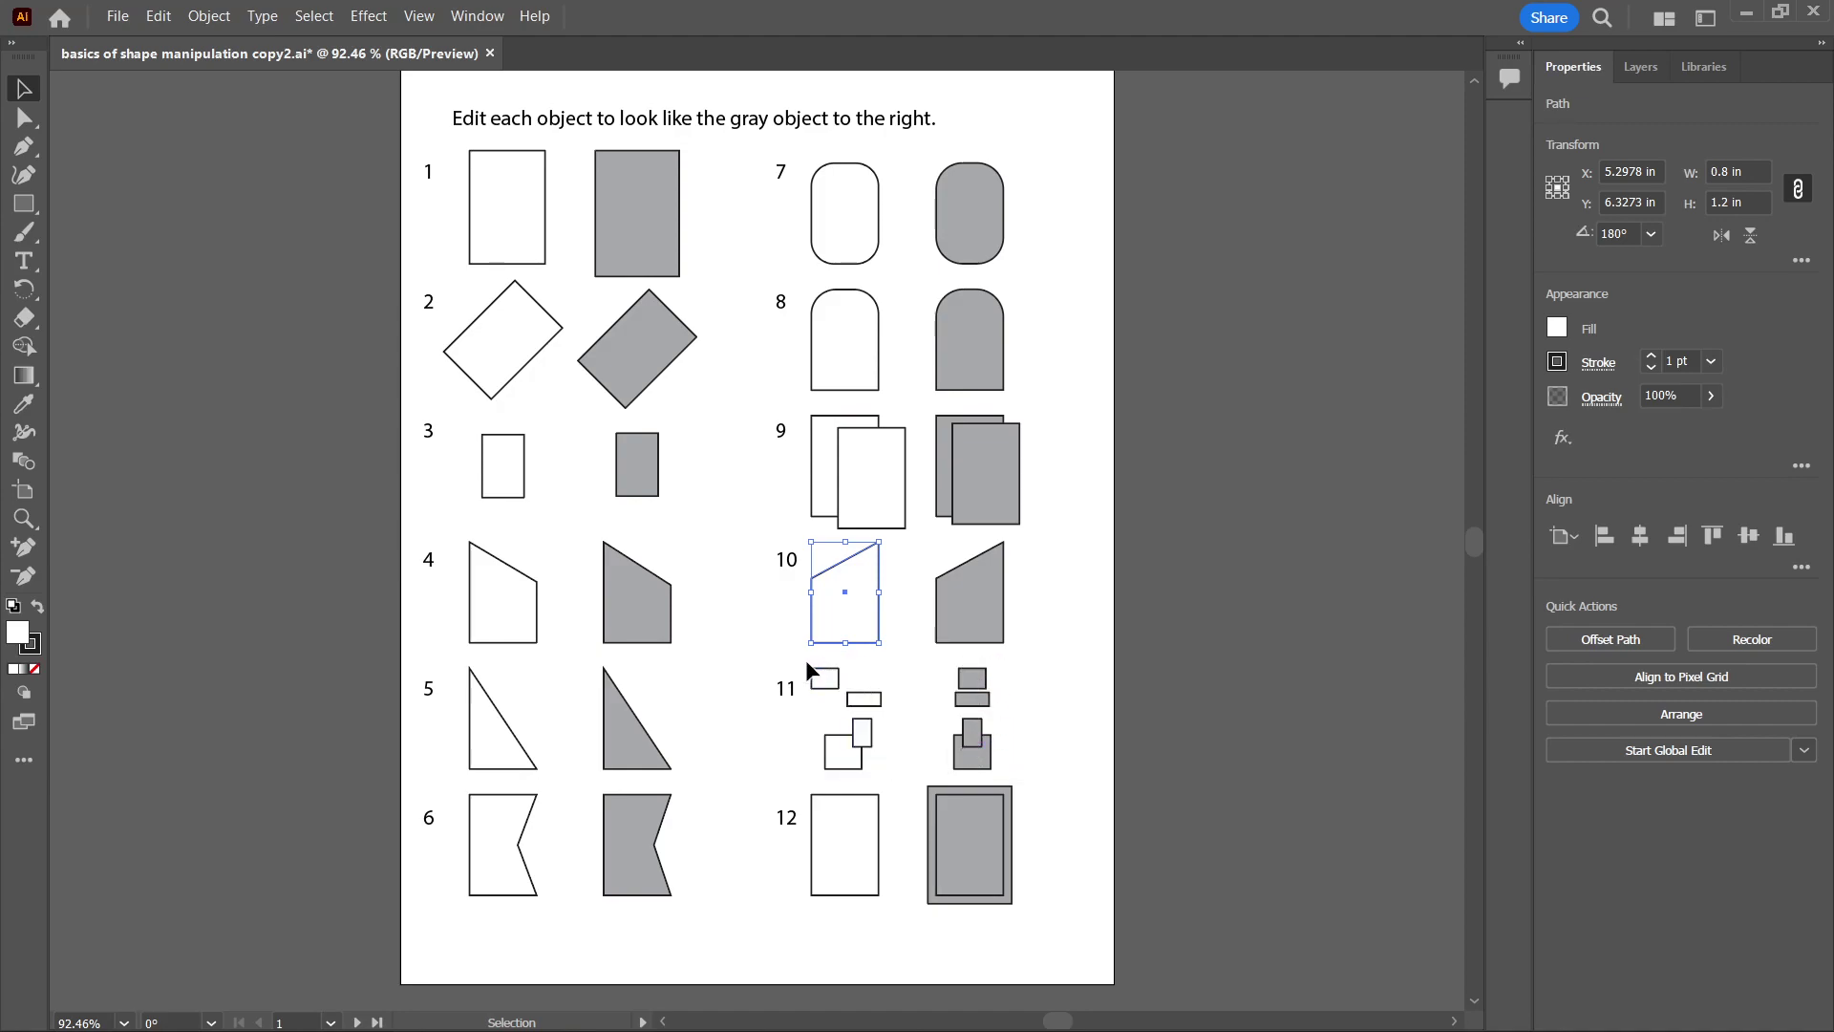
Horizontally centre-align item 11's four rectangles into a stacked column.
drag(800, 657, 886, 779)
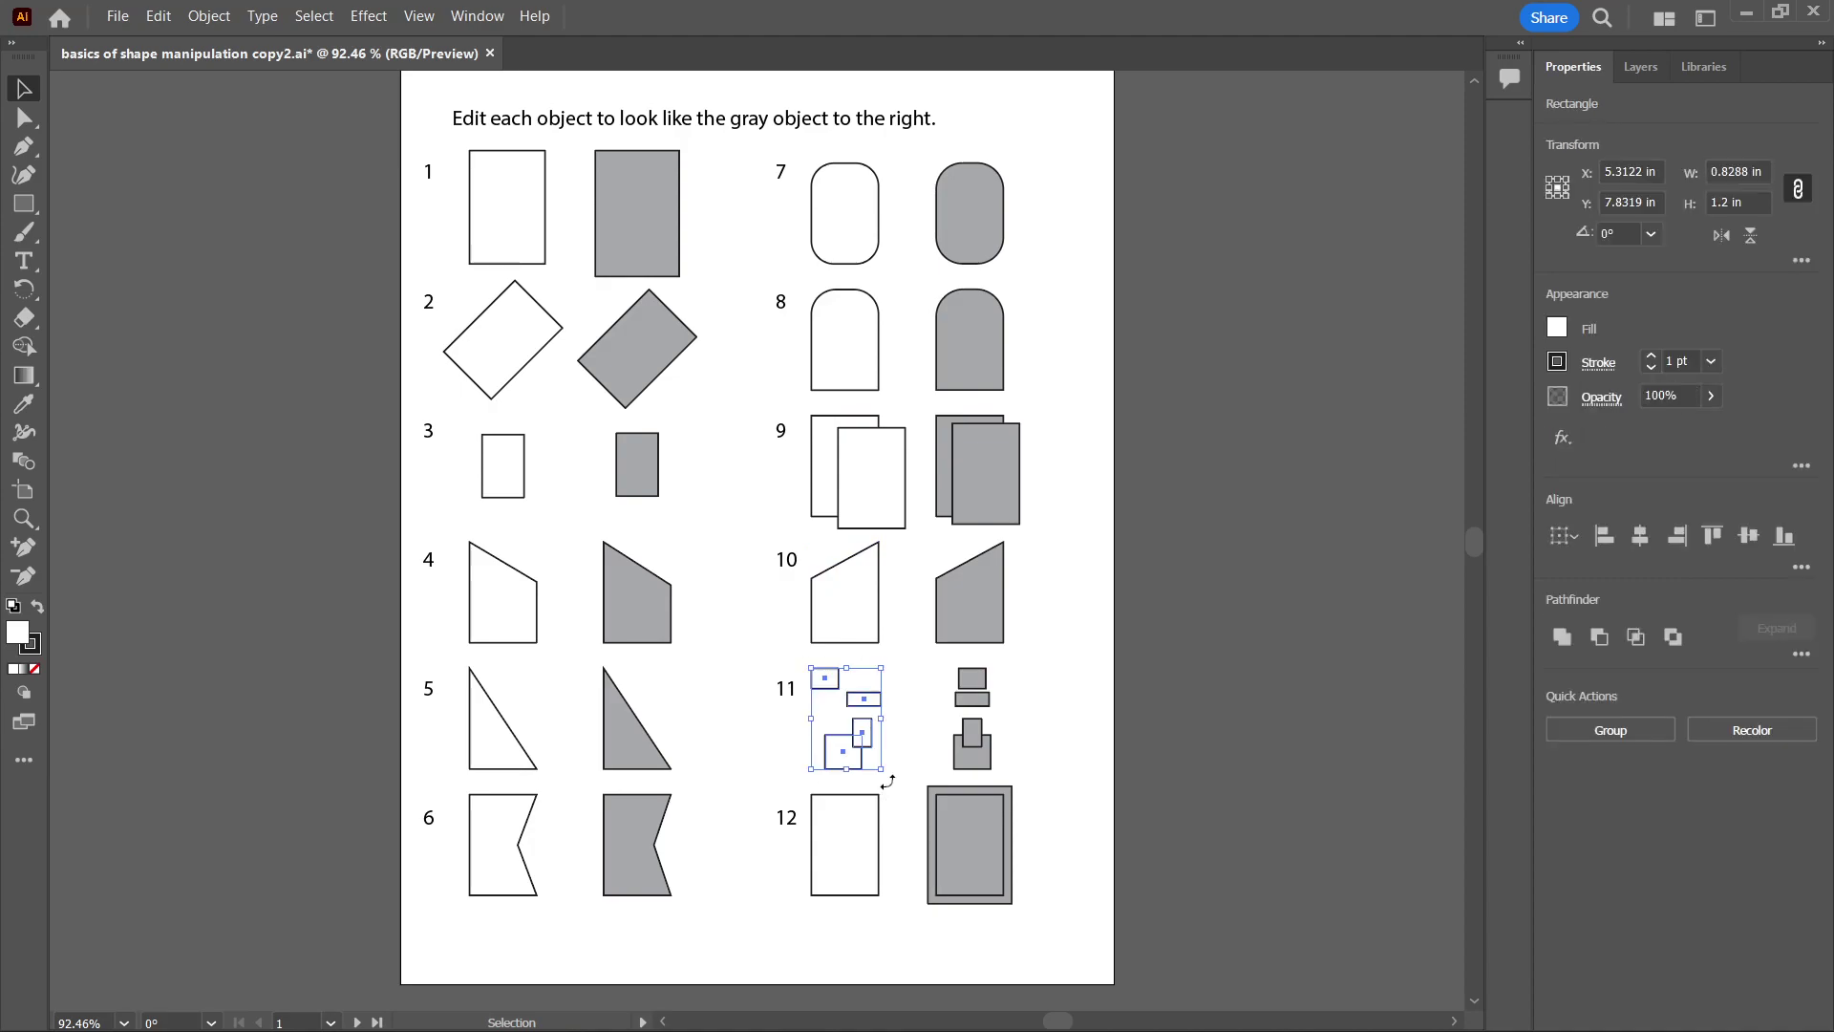
click(1039, 697)
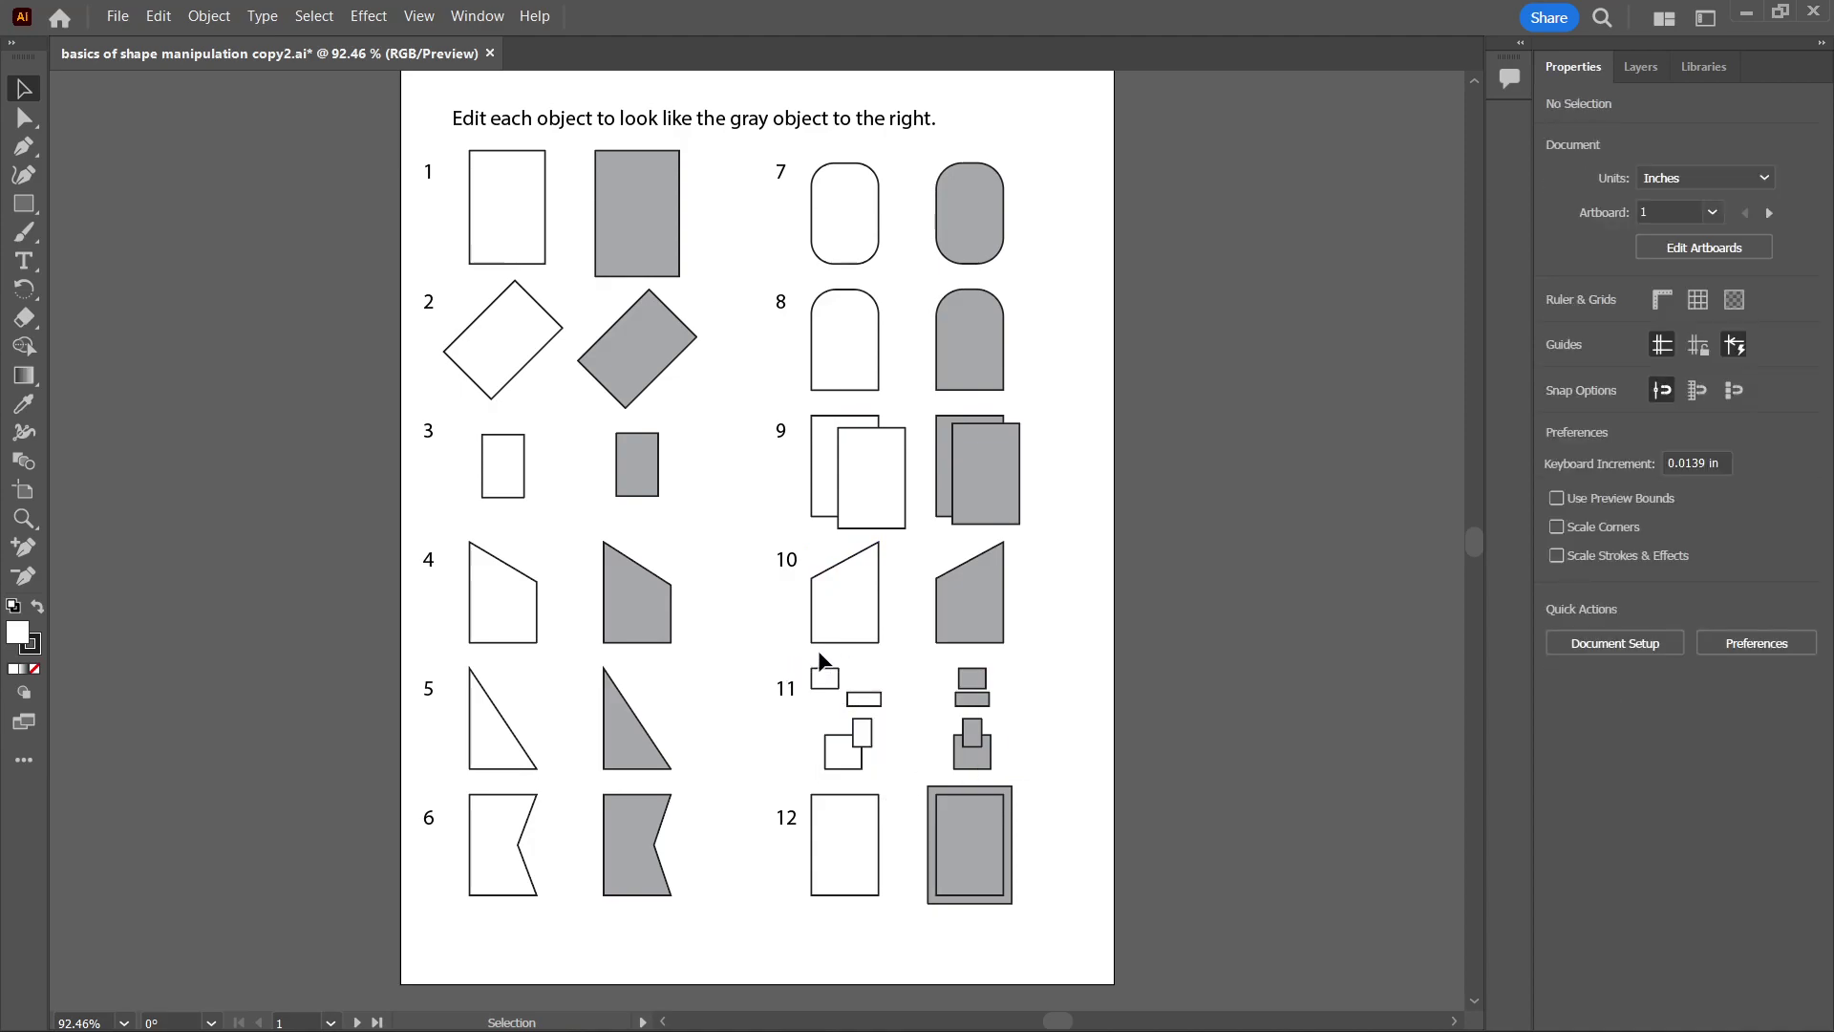
drag(799, 631, 881, 776)
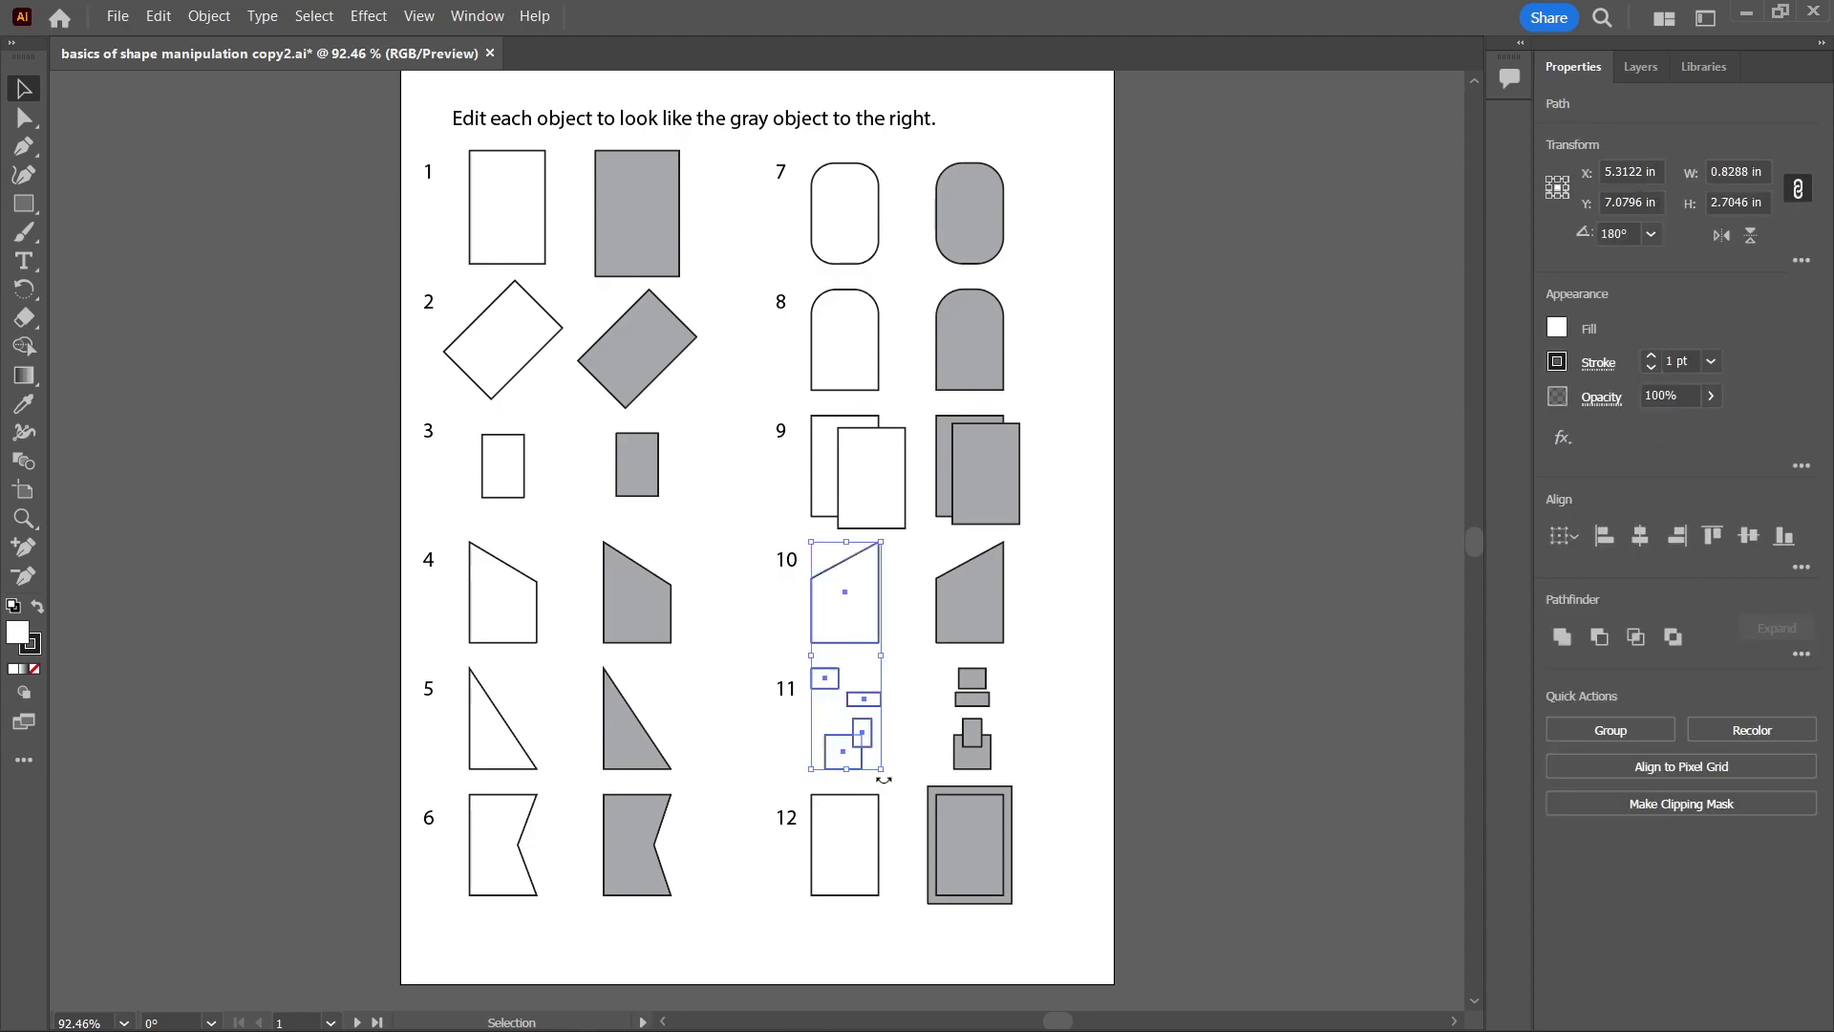
click(931, 682)
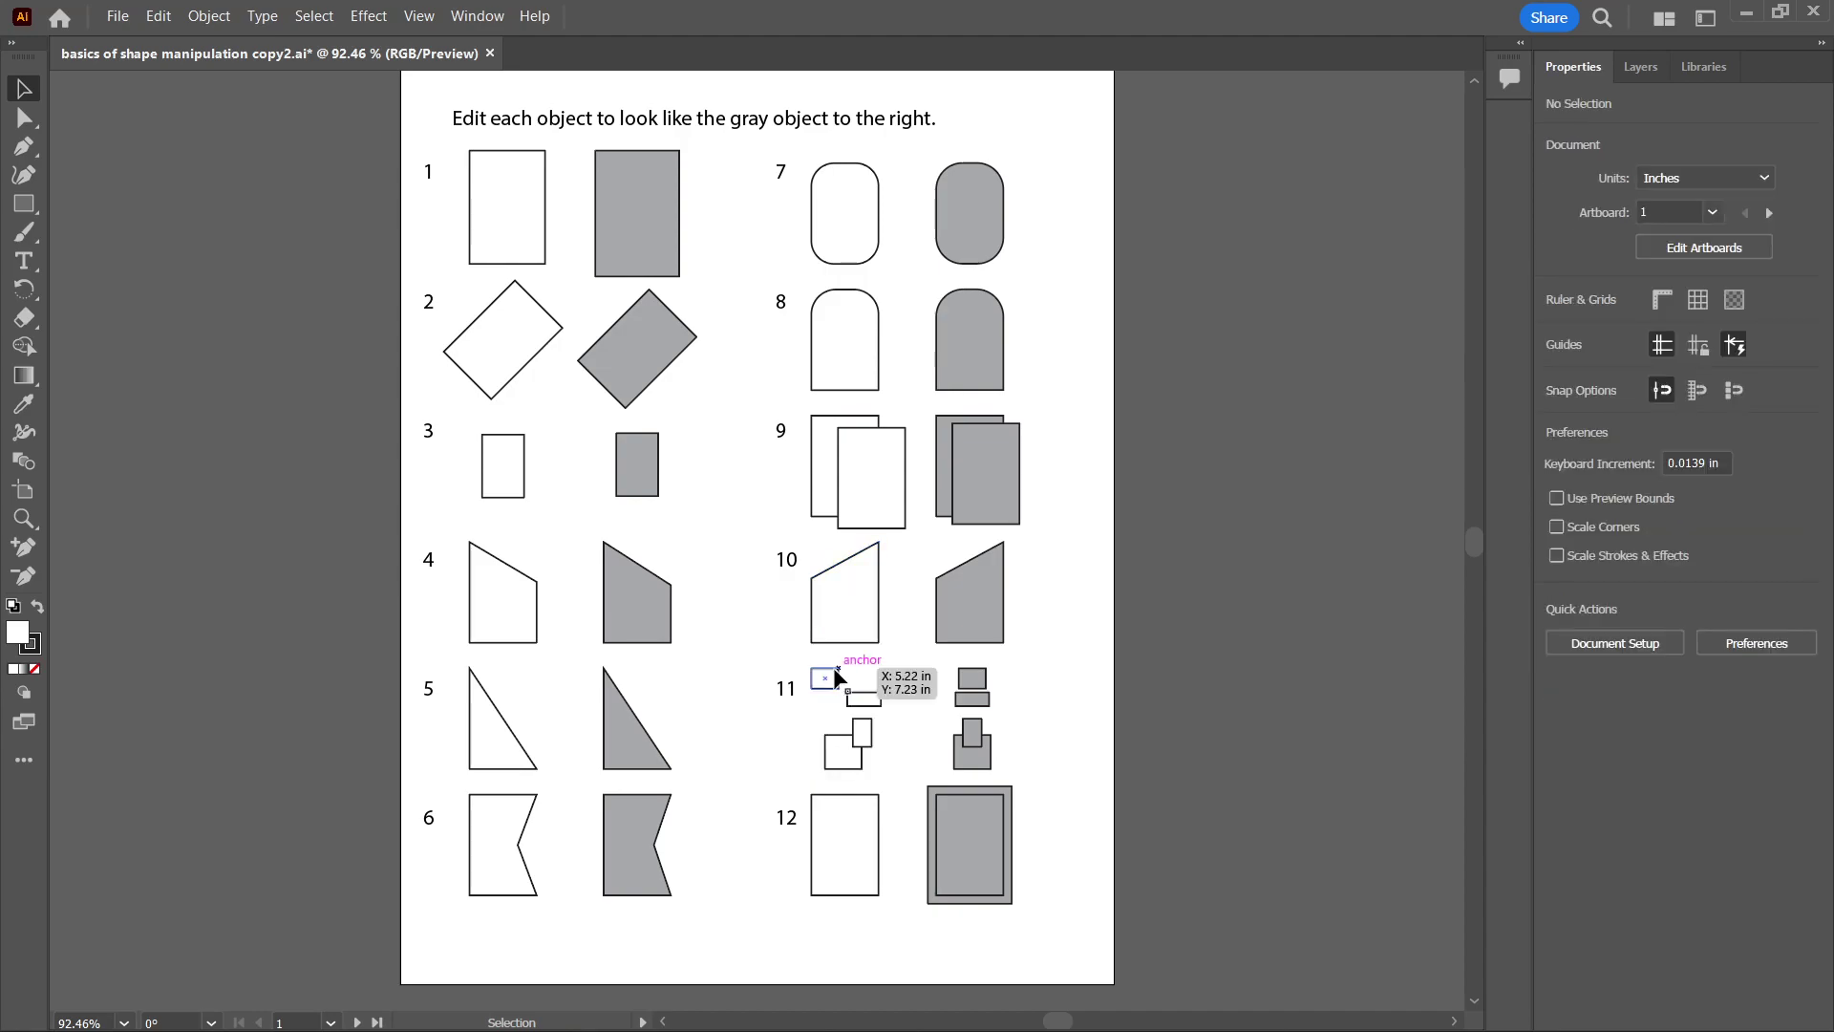
drag(825, 659, 858, 776)
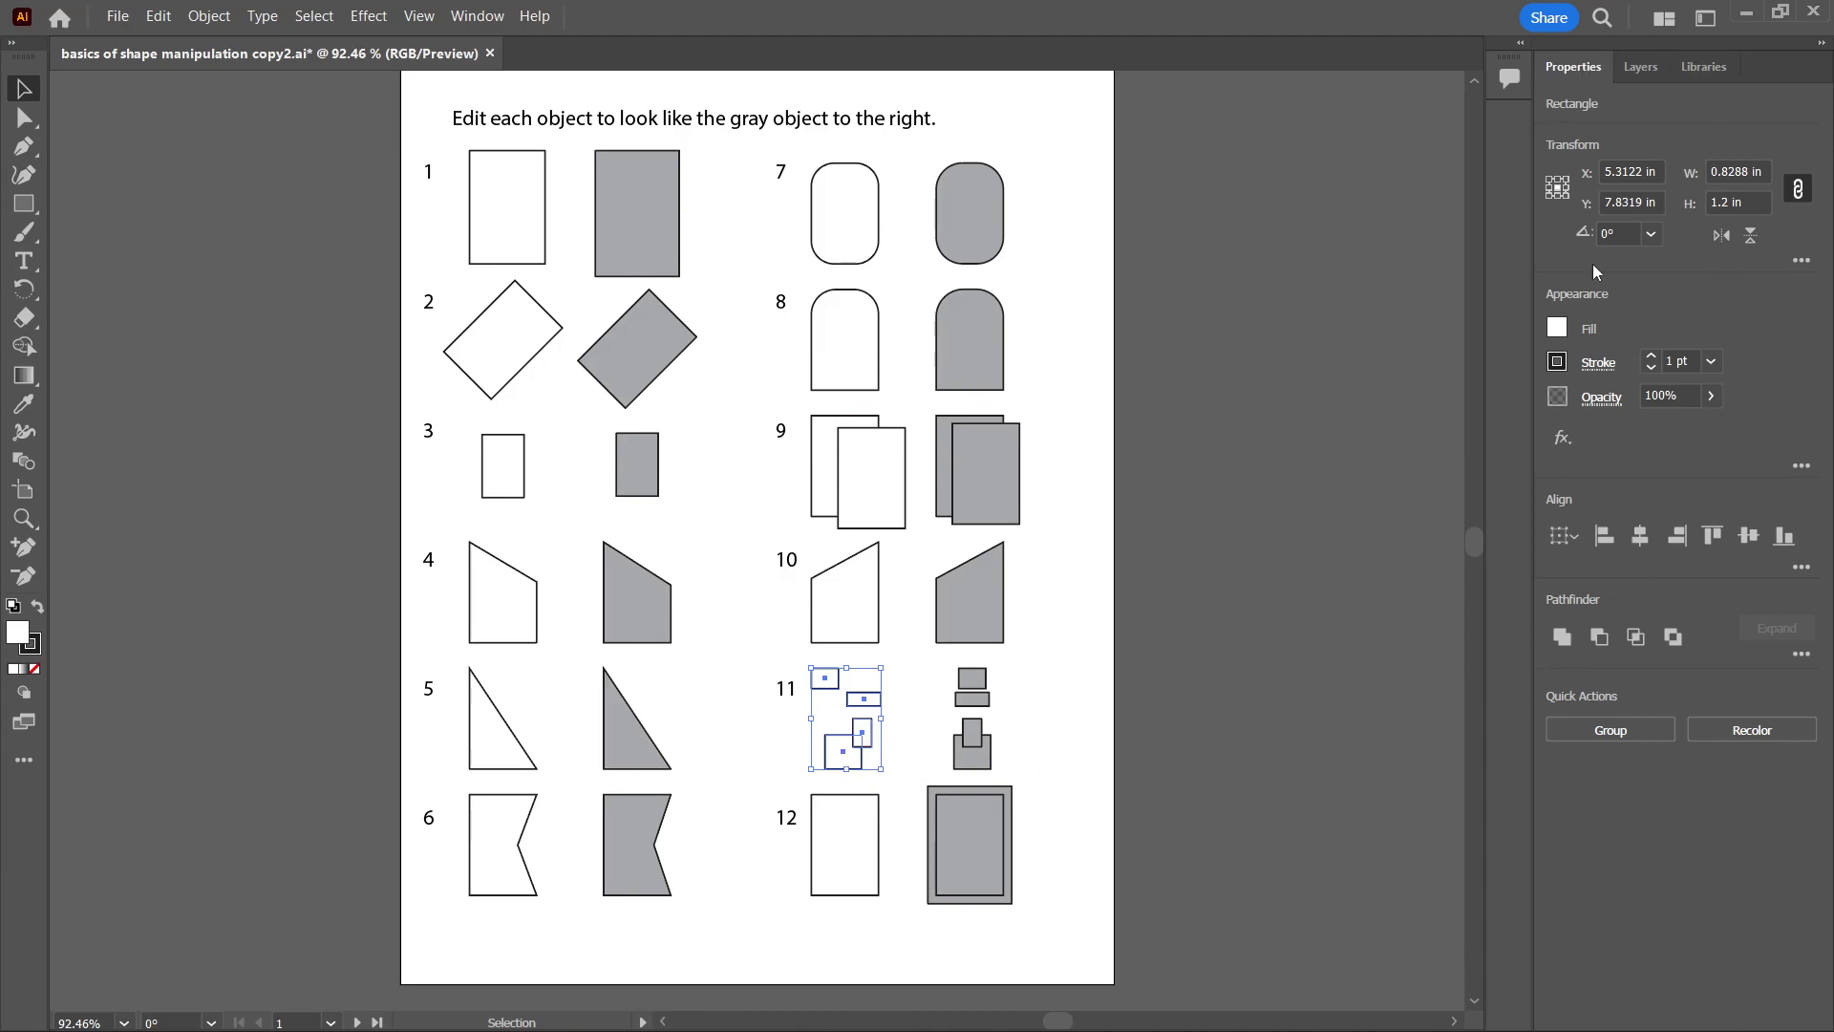
click(1640, 537)
click(858, 826)
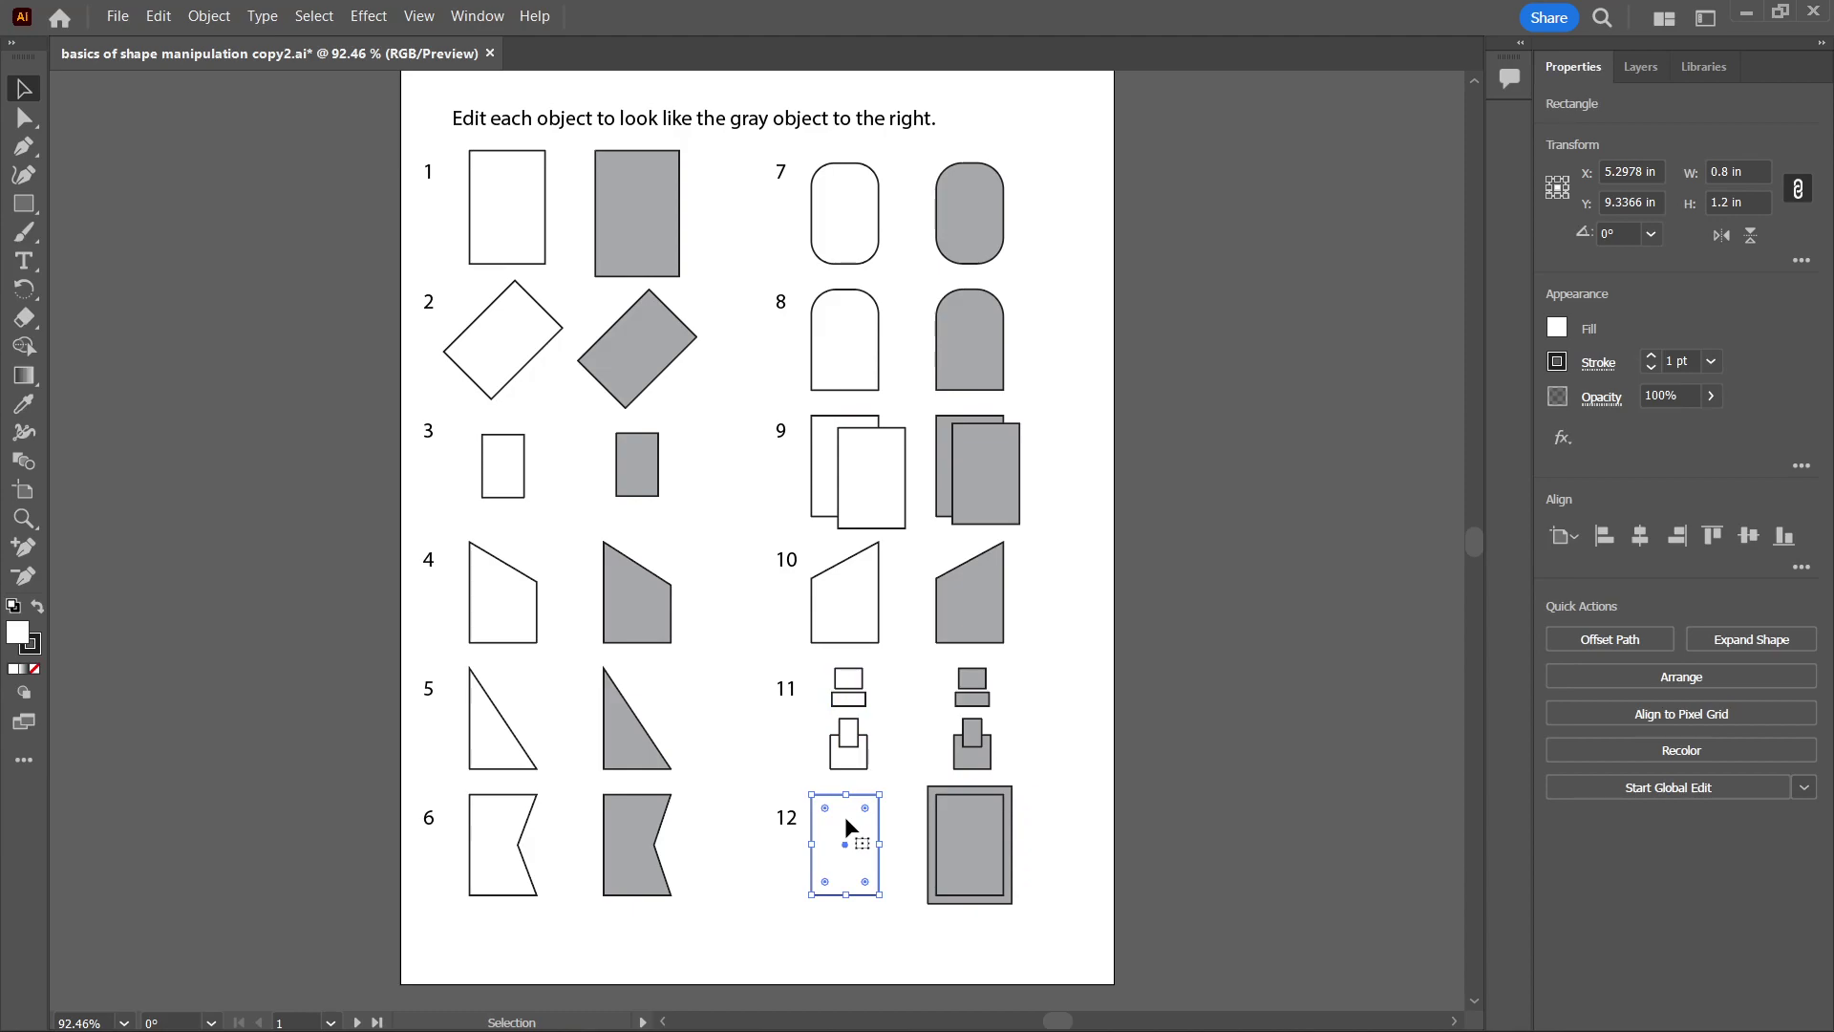
Add a 0.1 in Offset Path around rectangle 12 to form the outer frame.
click(1585, 639)
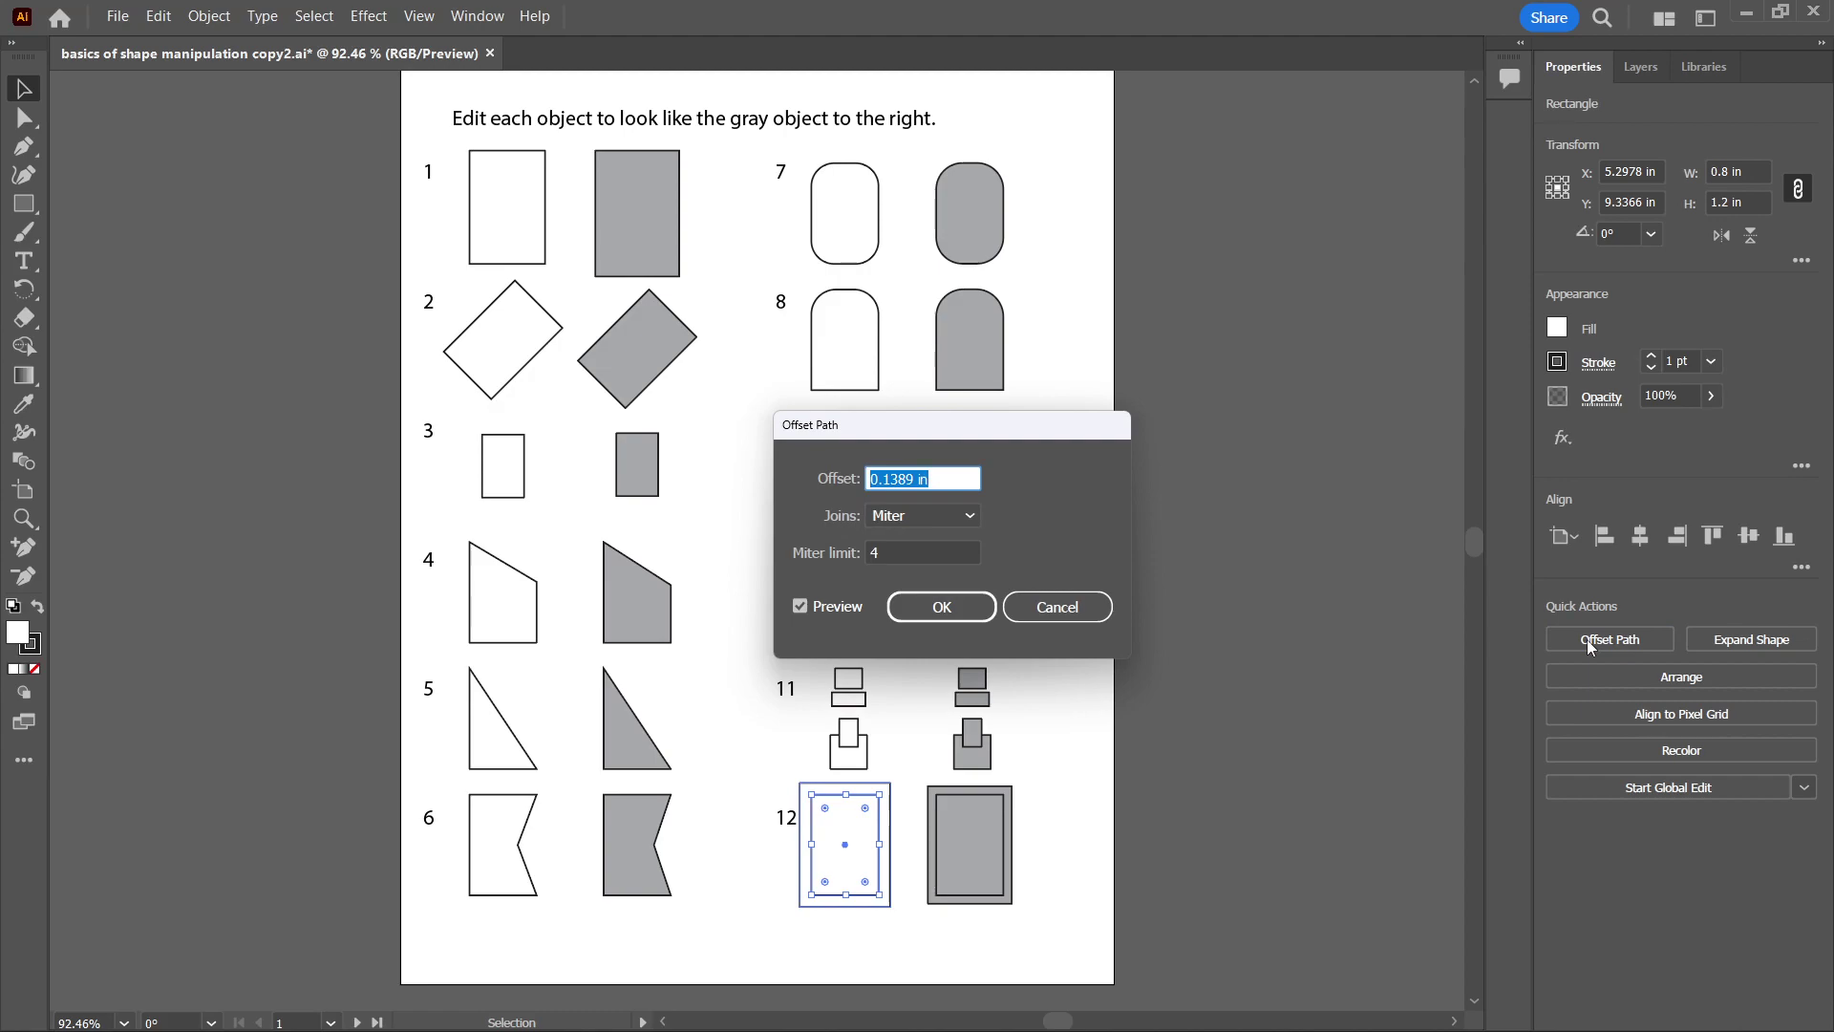
text(.1)
key(Return)
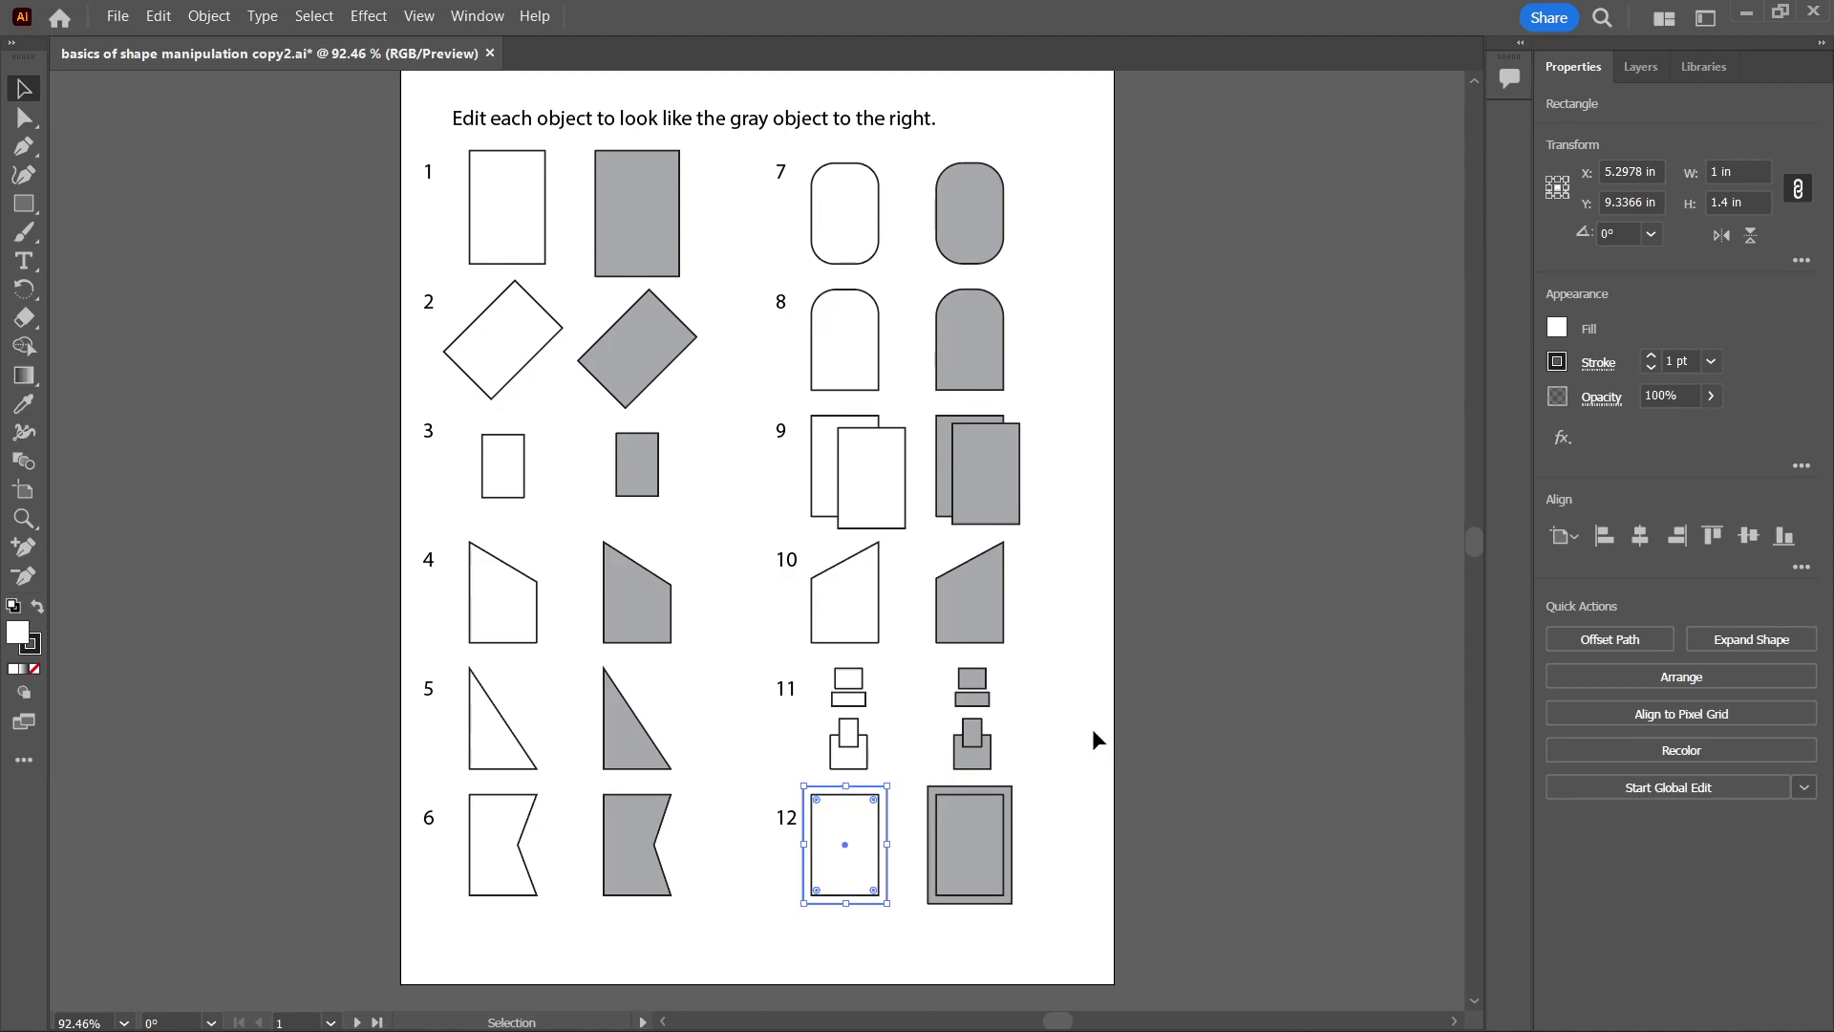
On artboard 2, Unite the three item 13 circles into one mouse-head shape.
scroll(1094, 732, down, 10)
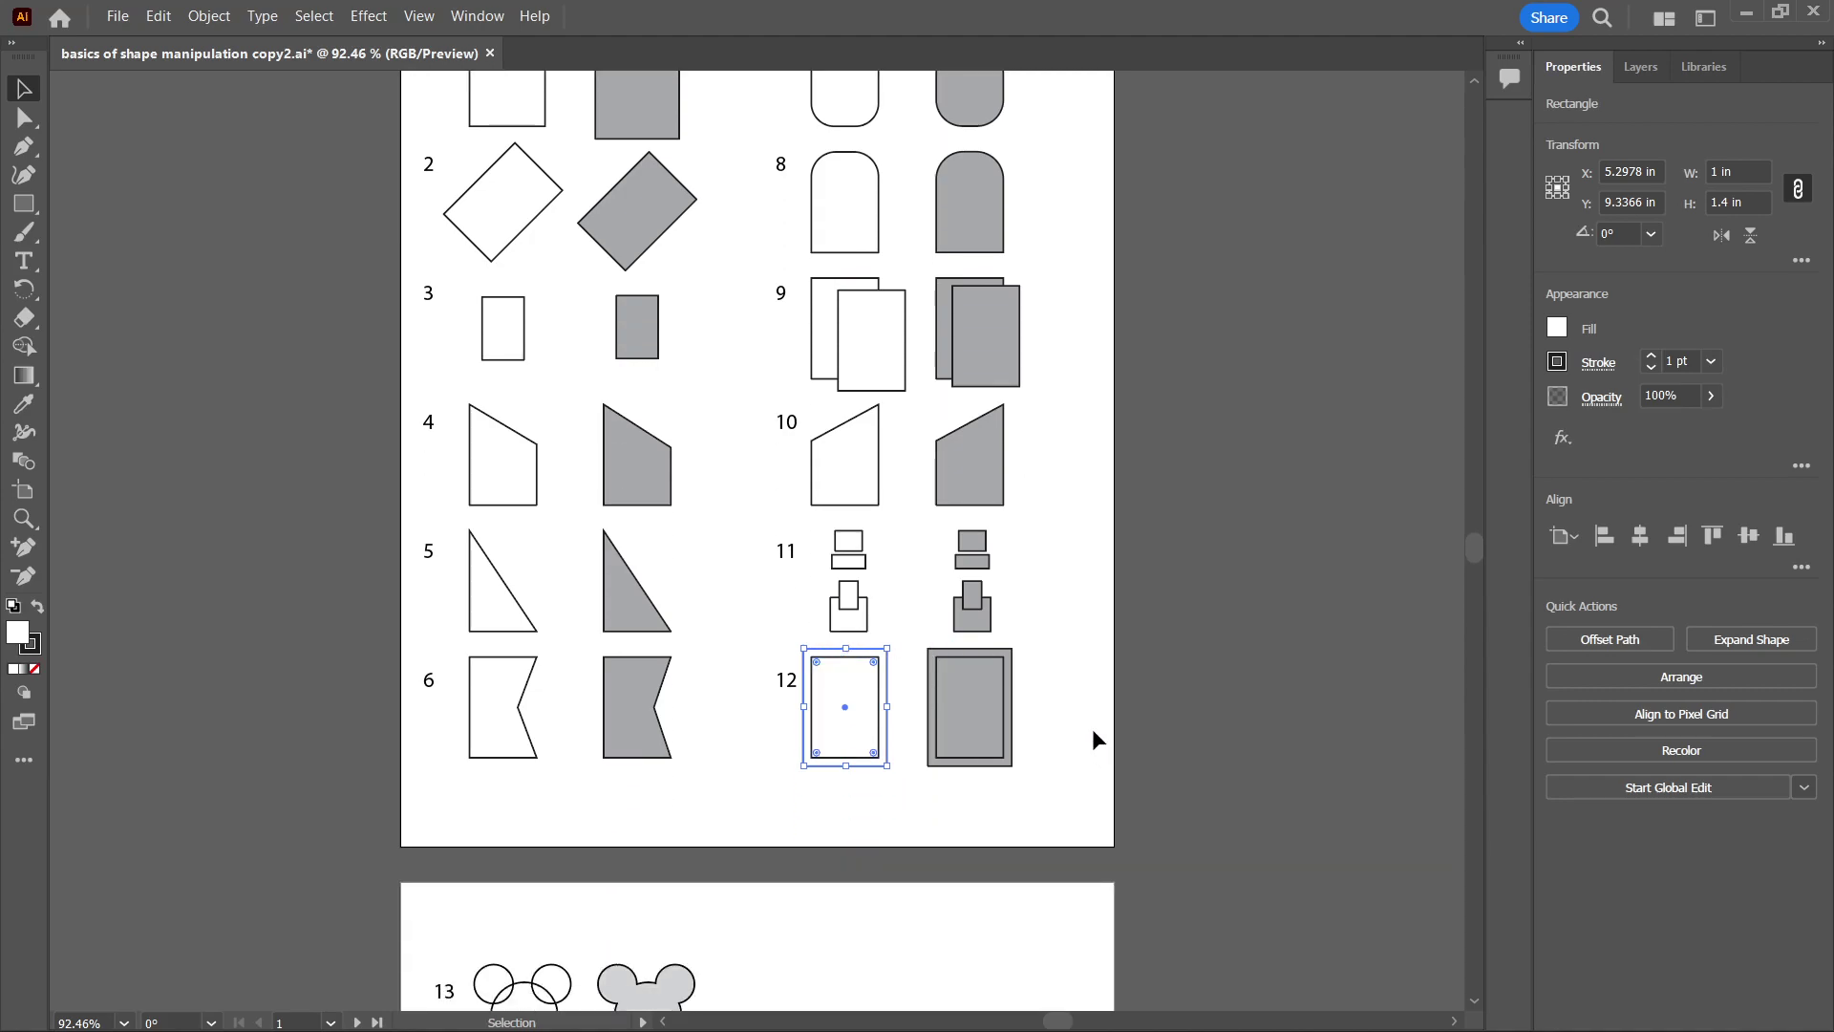
scroll(1094, 734, down, 8)
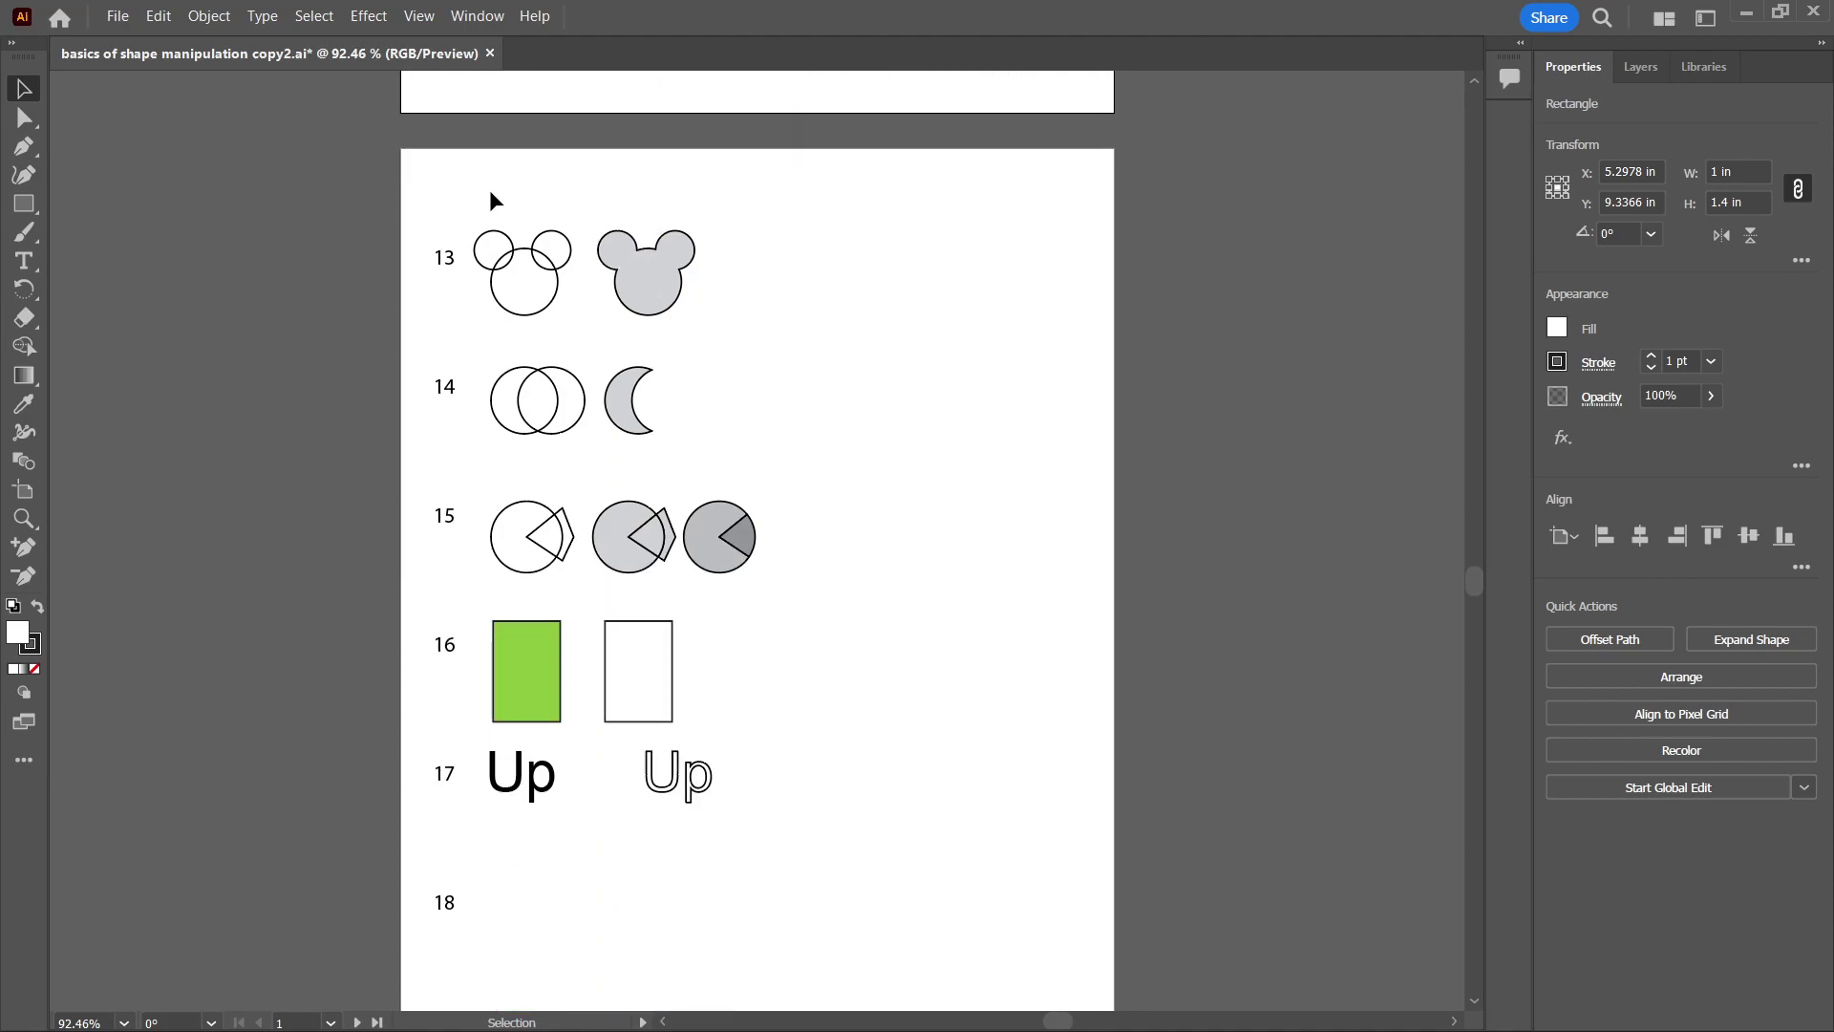
drag(460, 213, 584, 323)
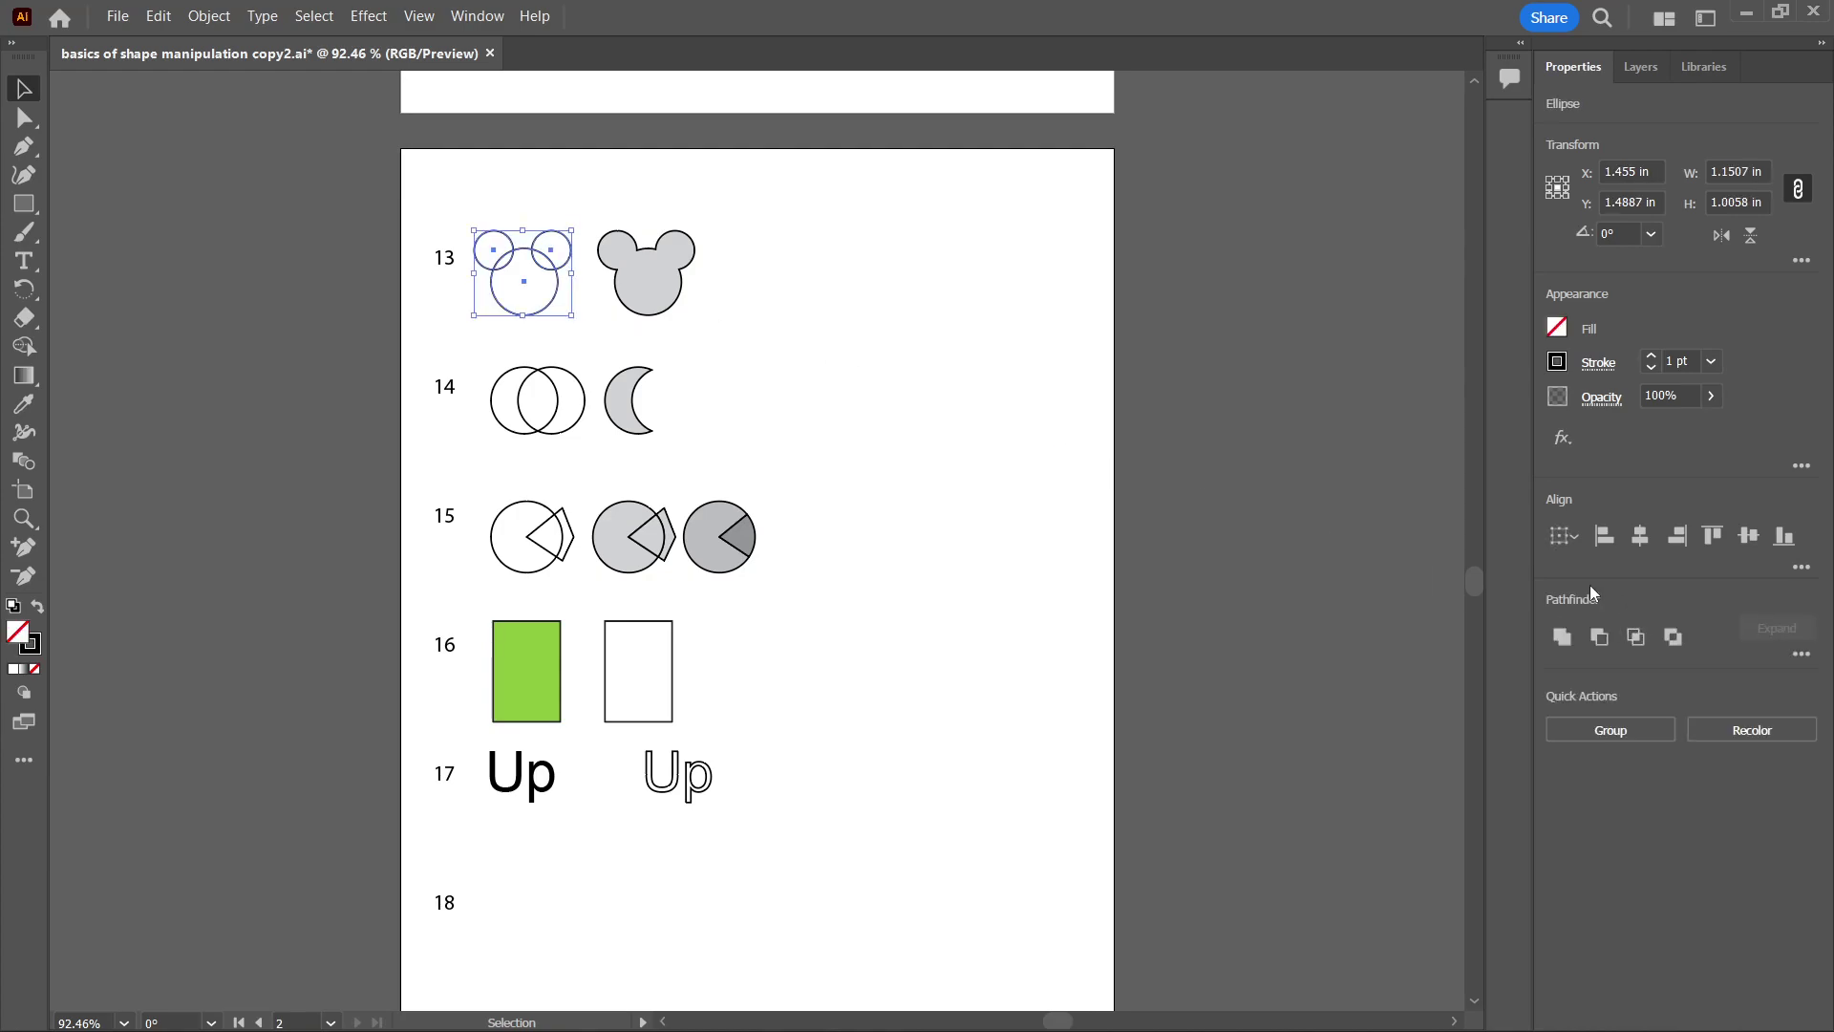
click(1564, 637)
click(664, 360)
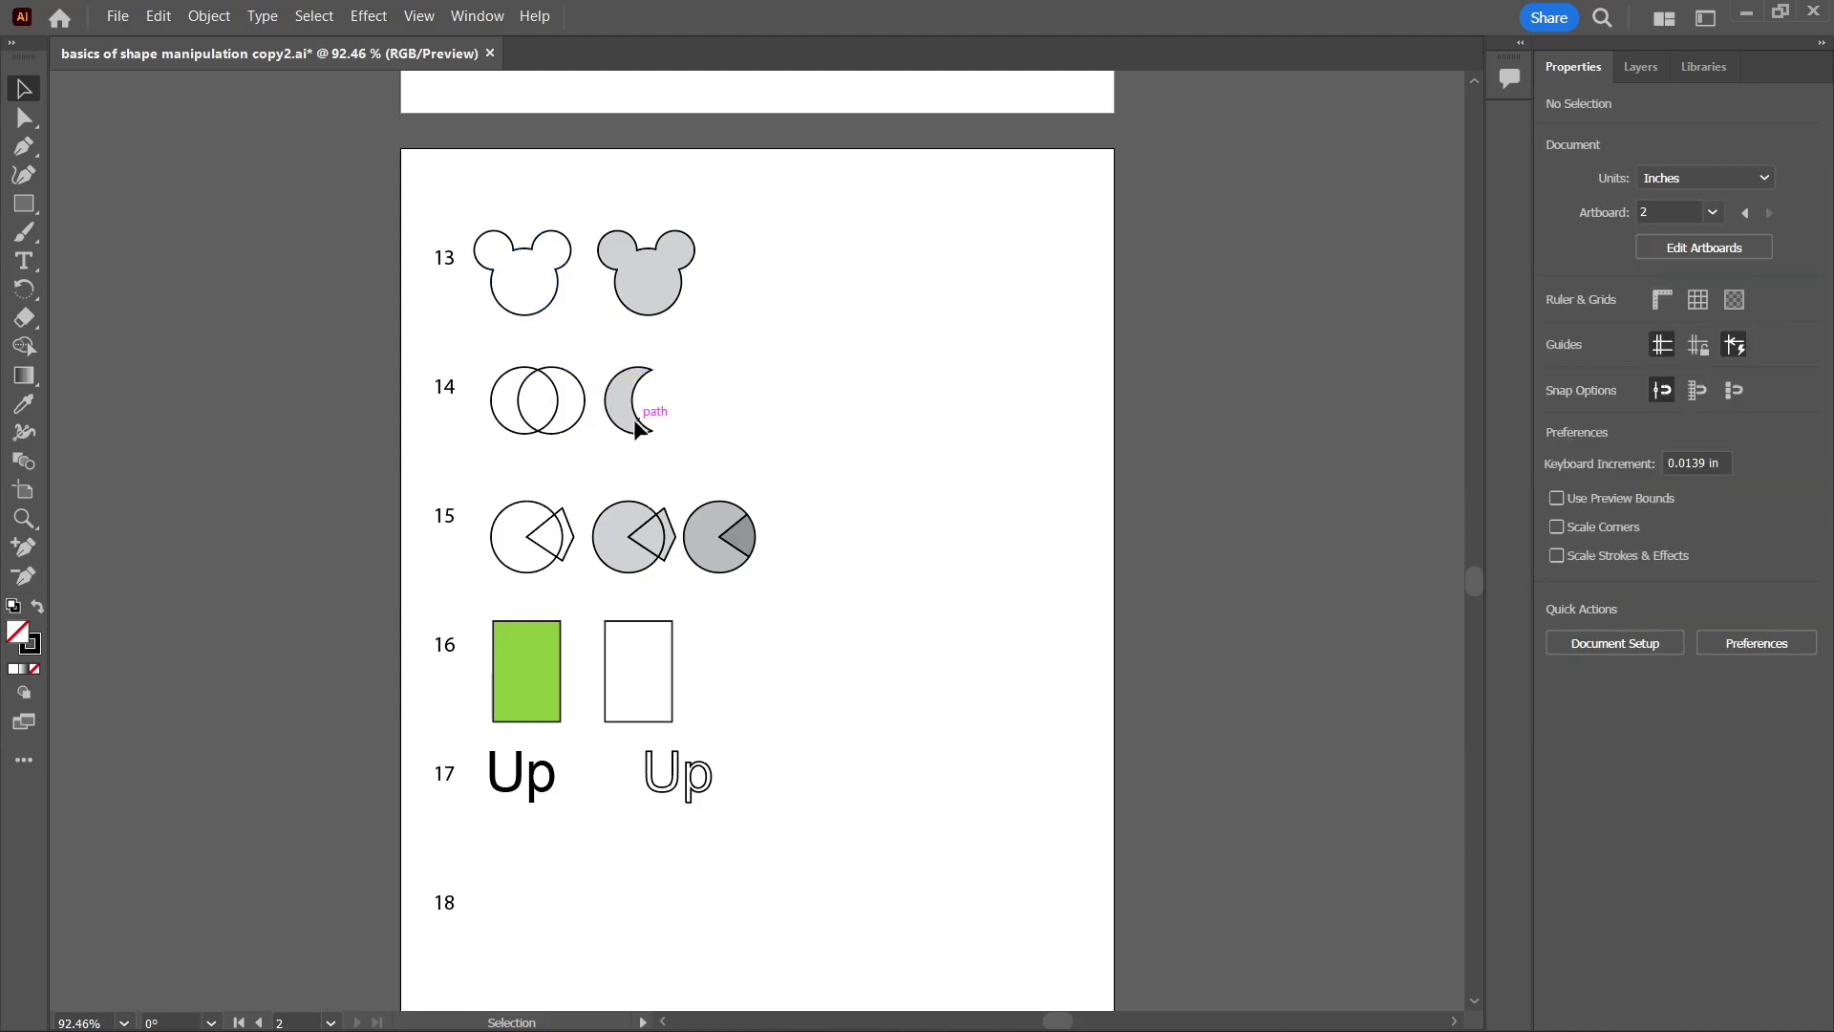
click(570, 371)
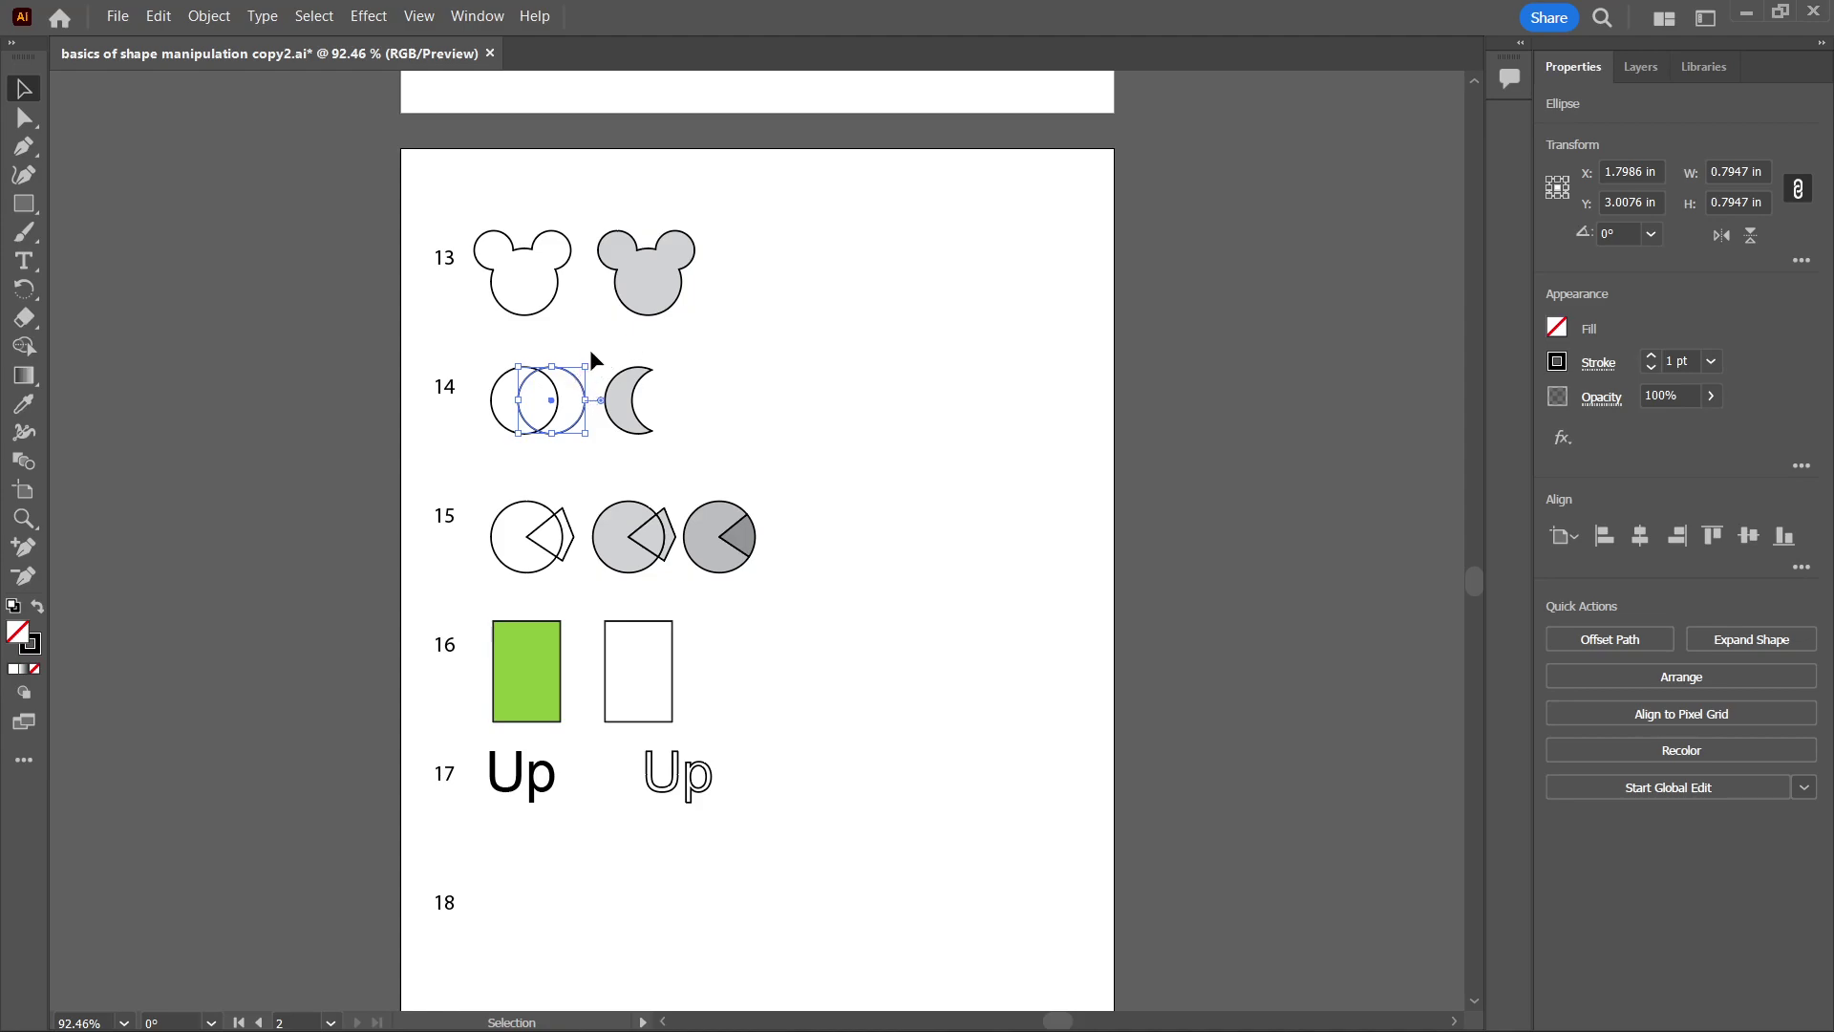
Apply Minus Front to both overlapping item 14 circles, leaving a crescent.
click(528, 356)
drag(484, 353, 590, 456)
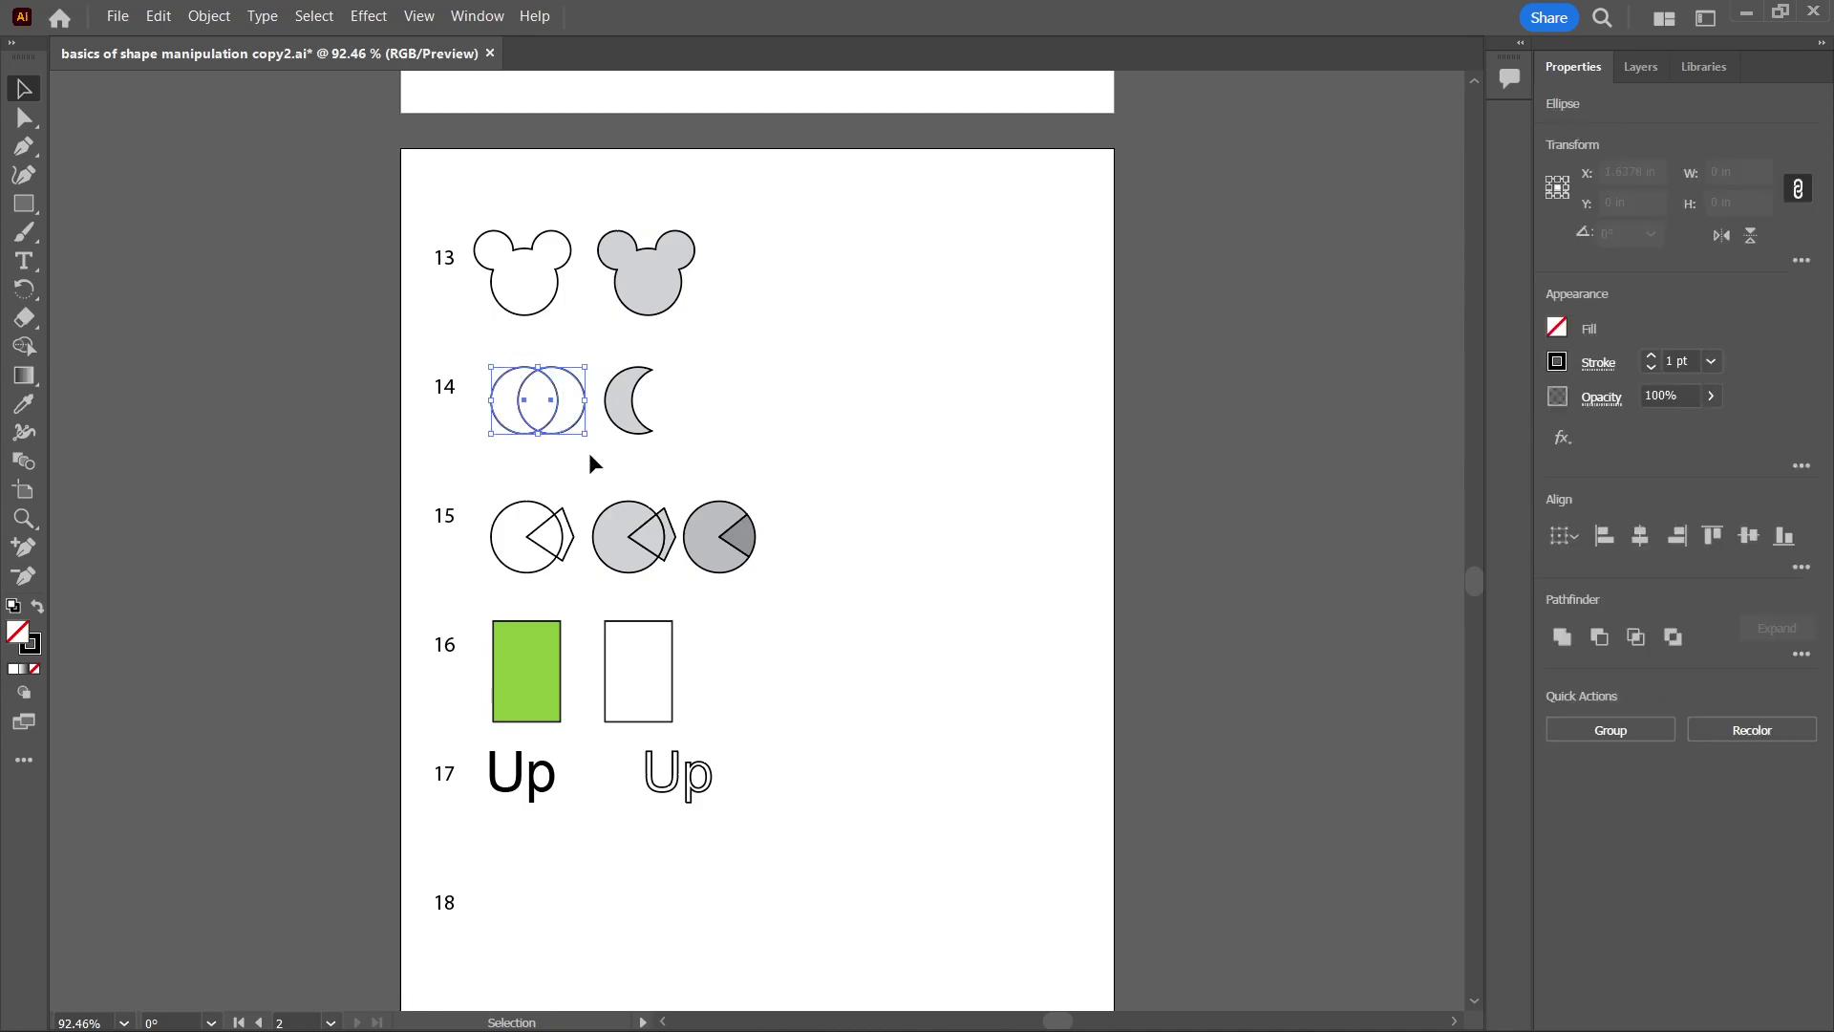
click(1600, 638)
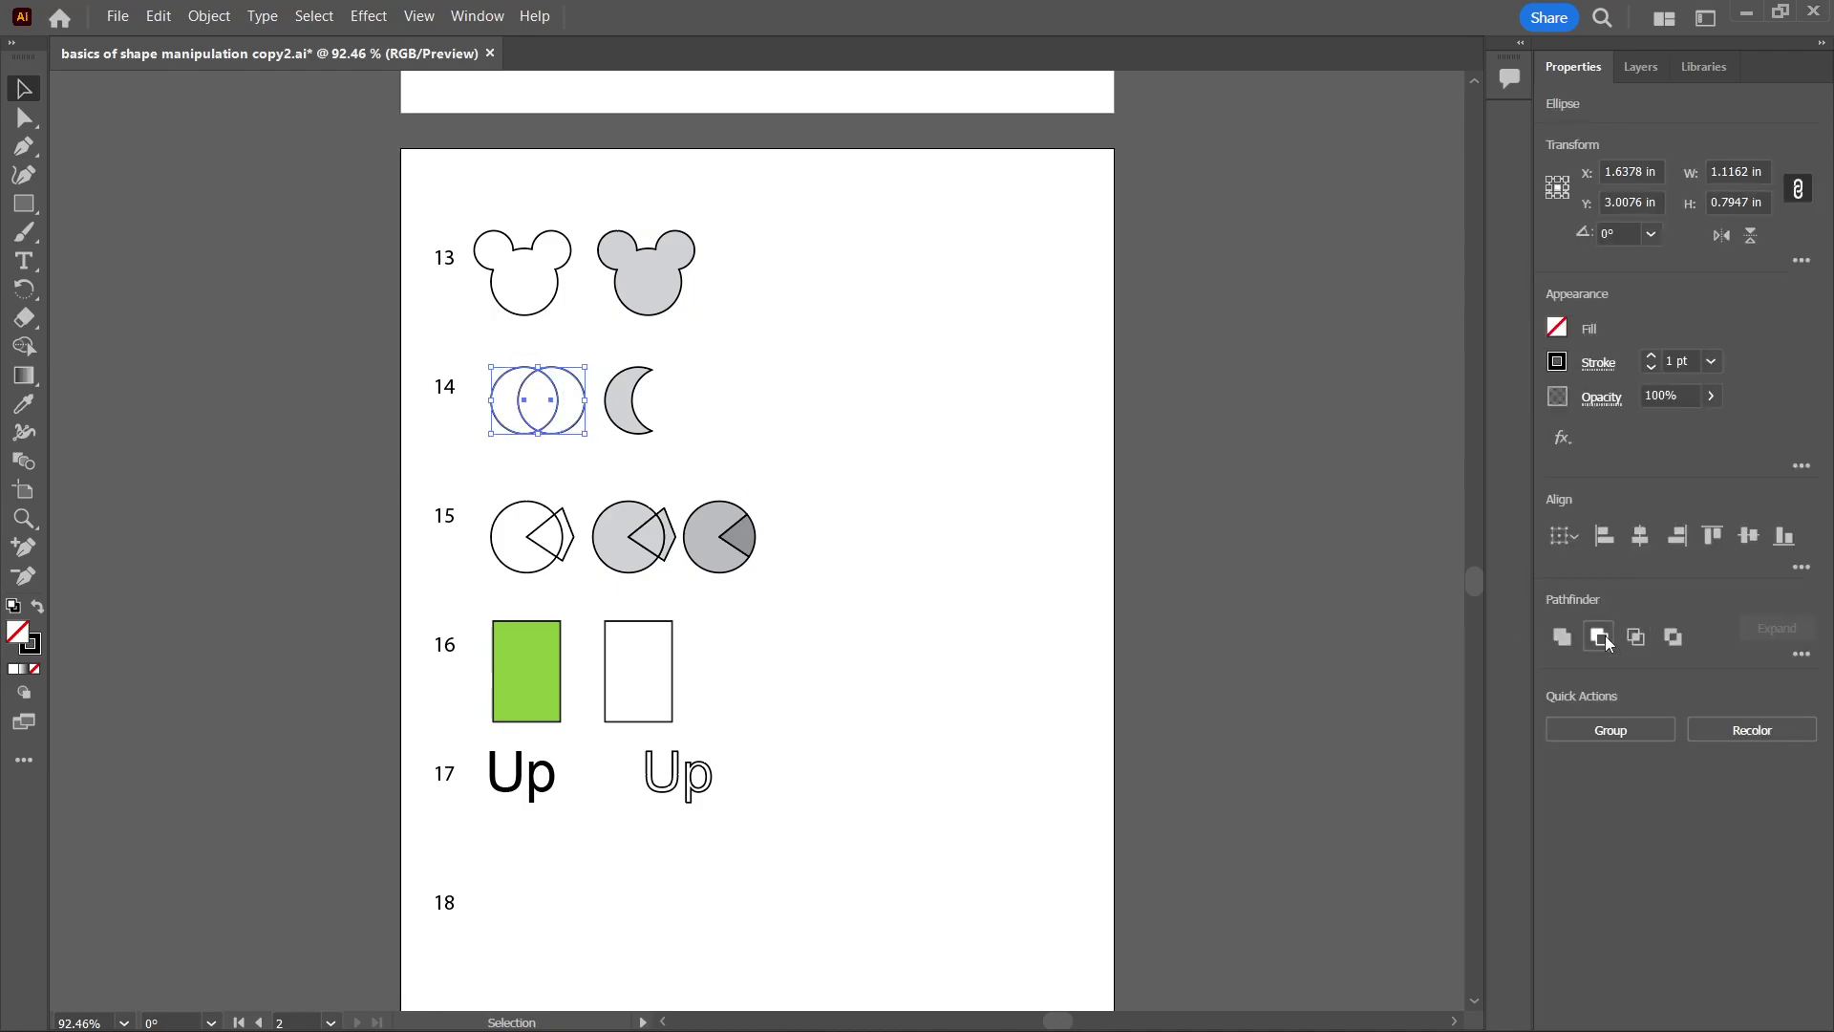
click(857, 446)
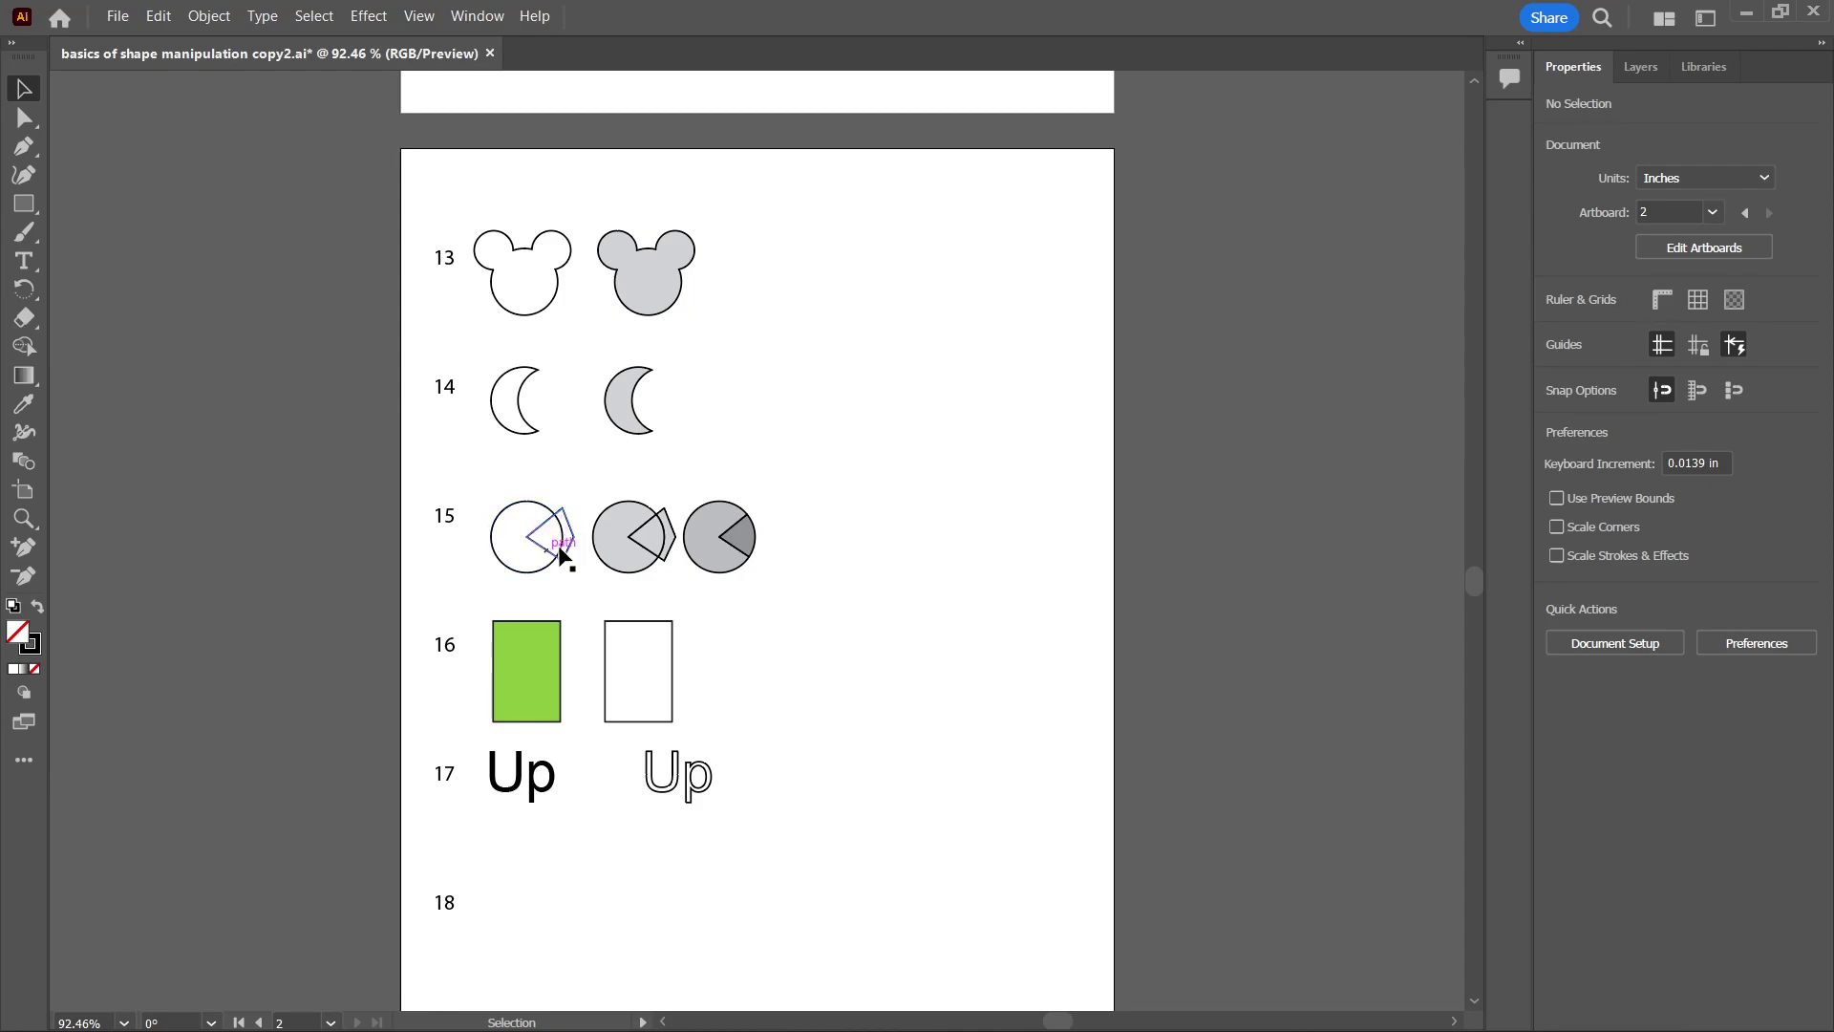
Divide the item 15 circle and wedge from the full Pathfinder options.
drag(503, 492, 591, 582)
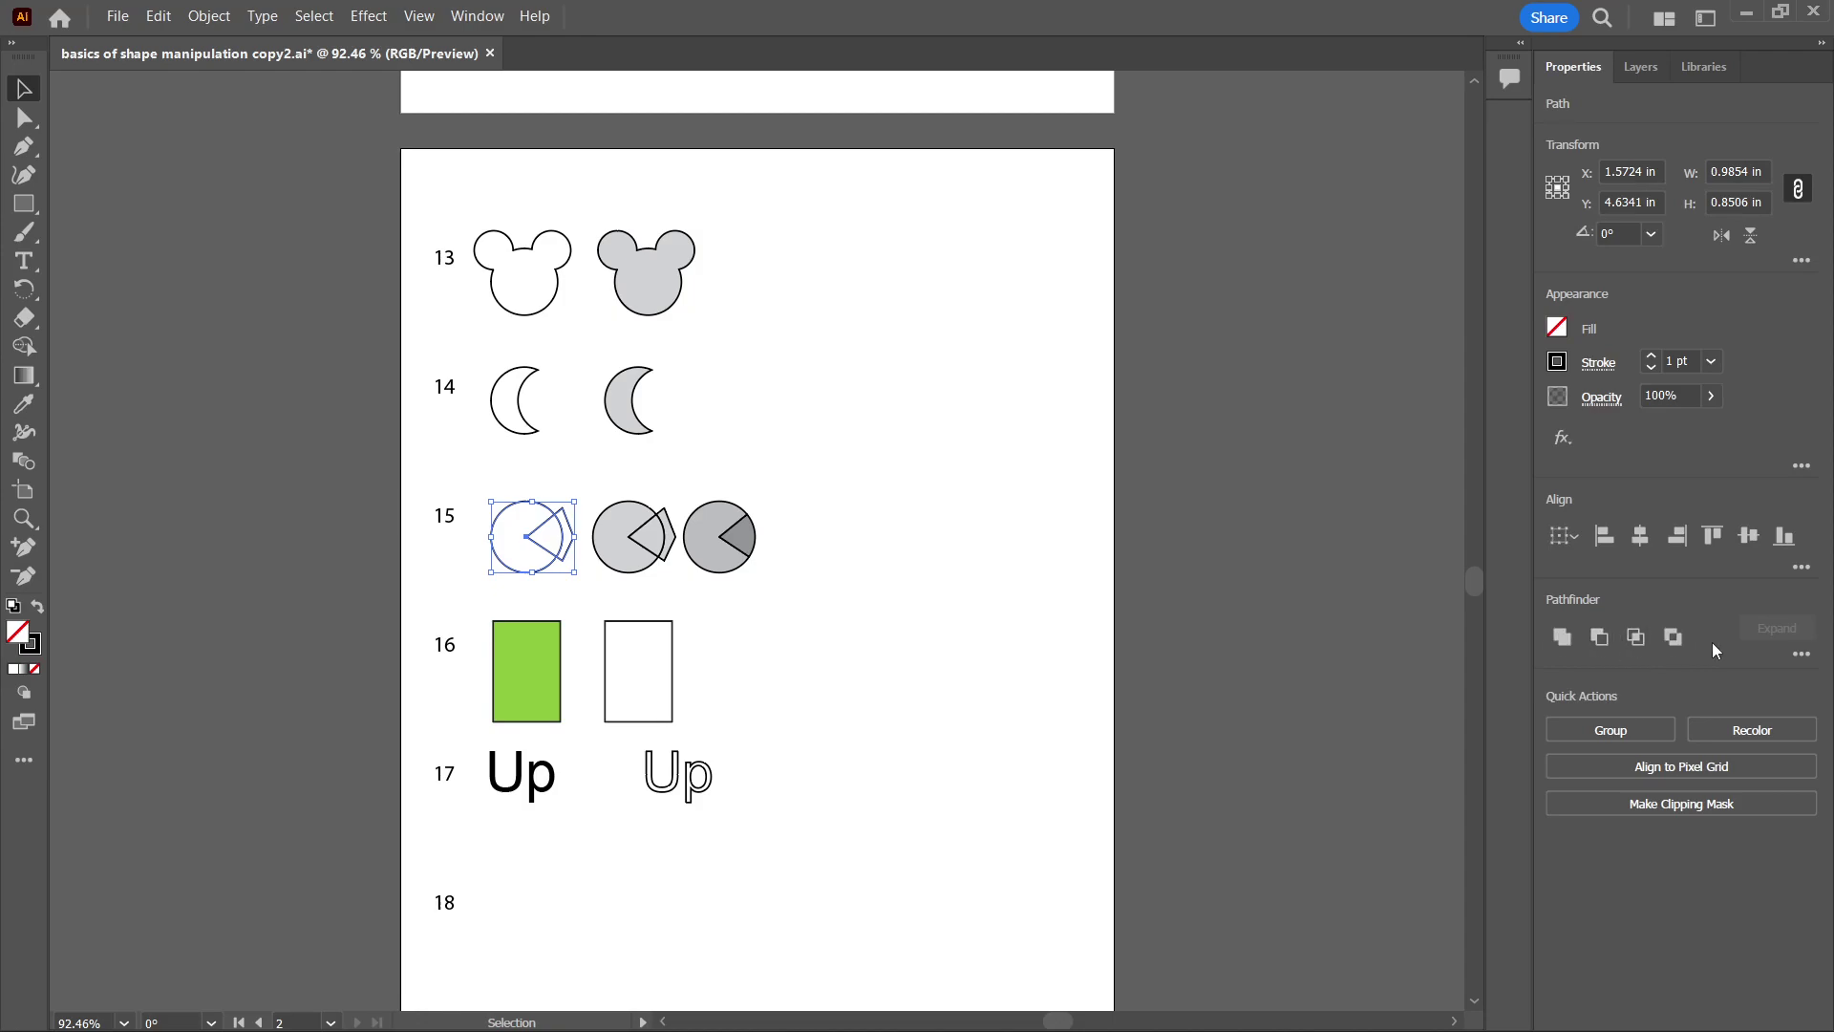
click(1802, 655)
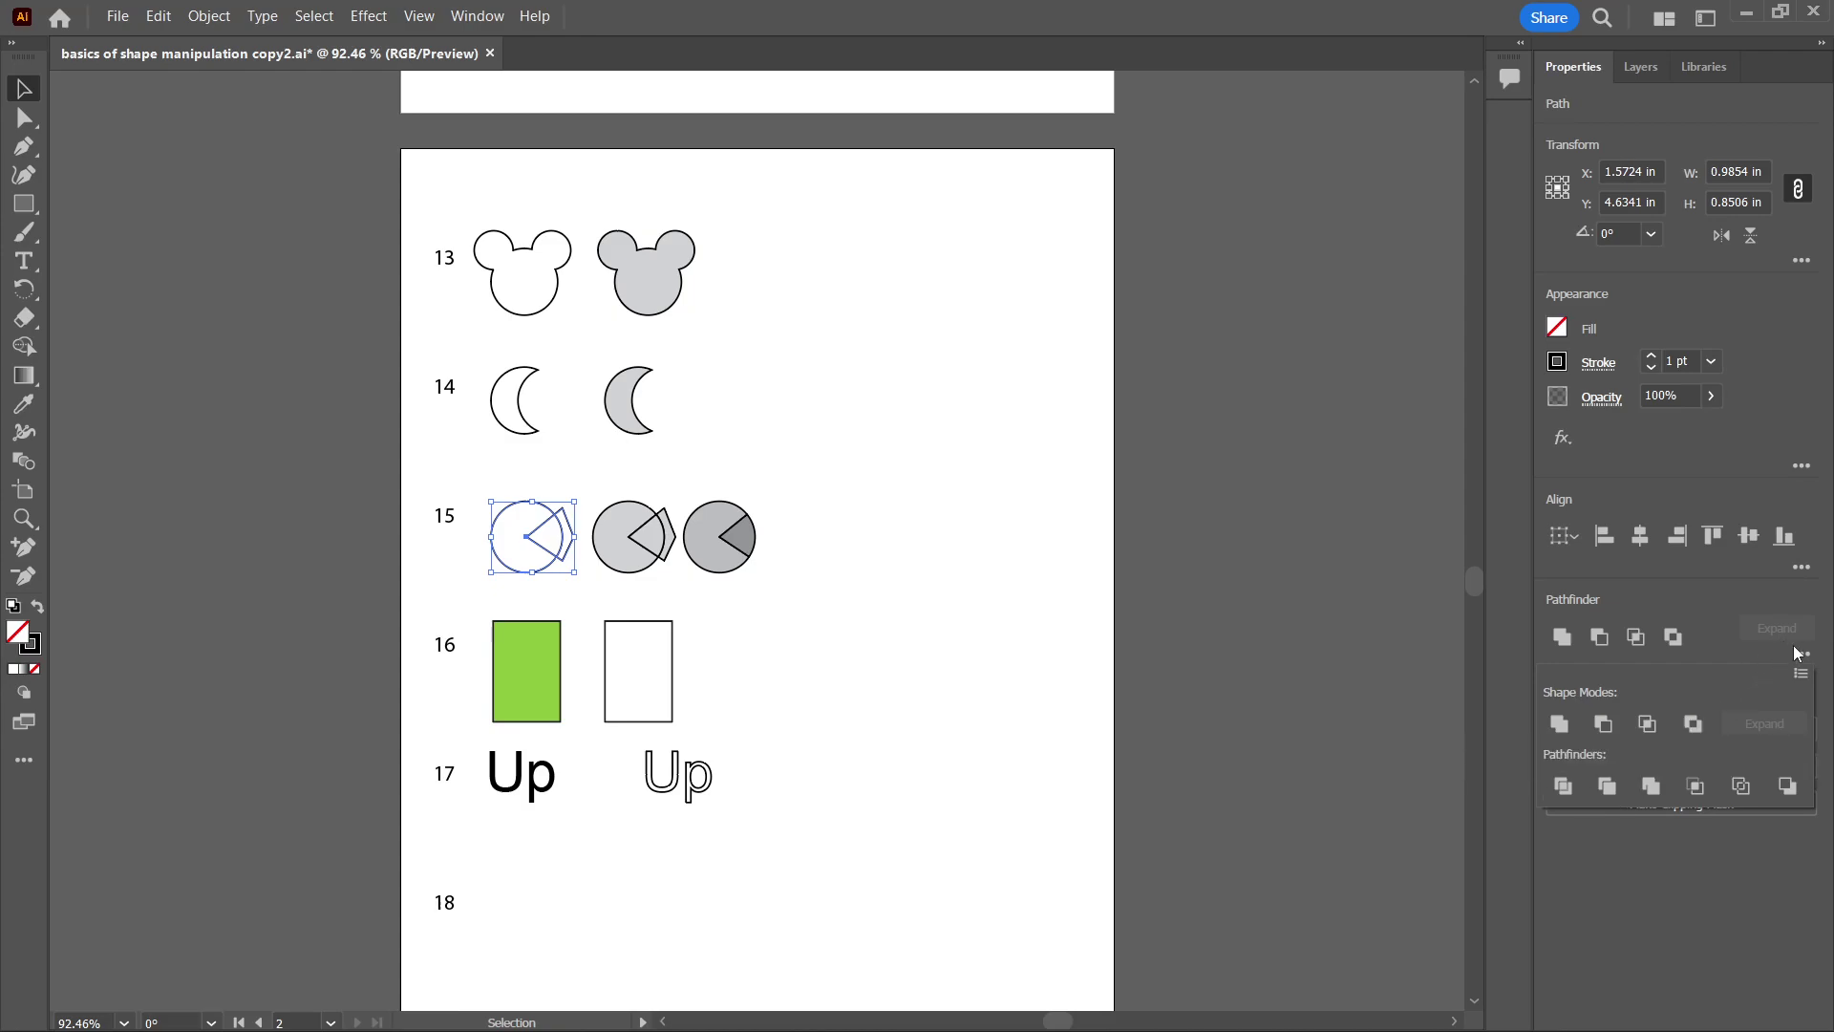
click(1563, 787)
key(ctrl+shift+a)
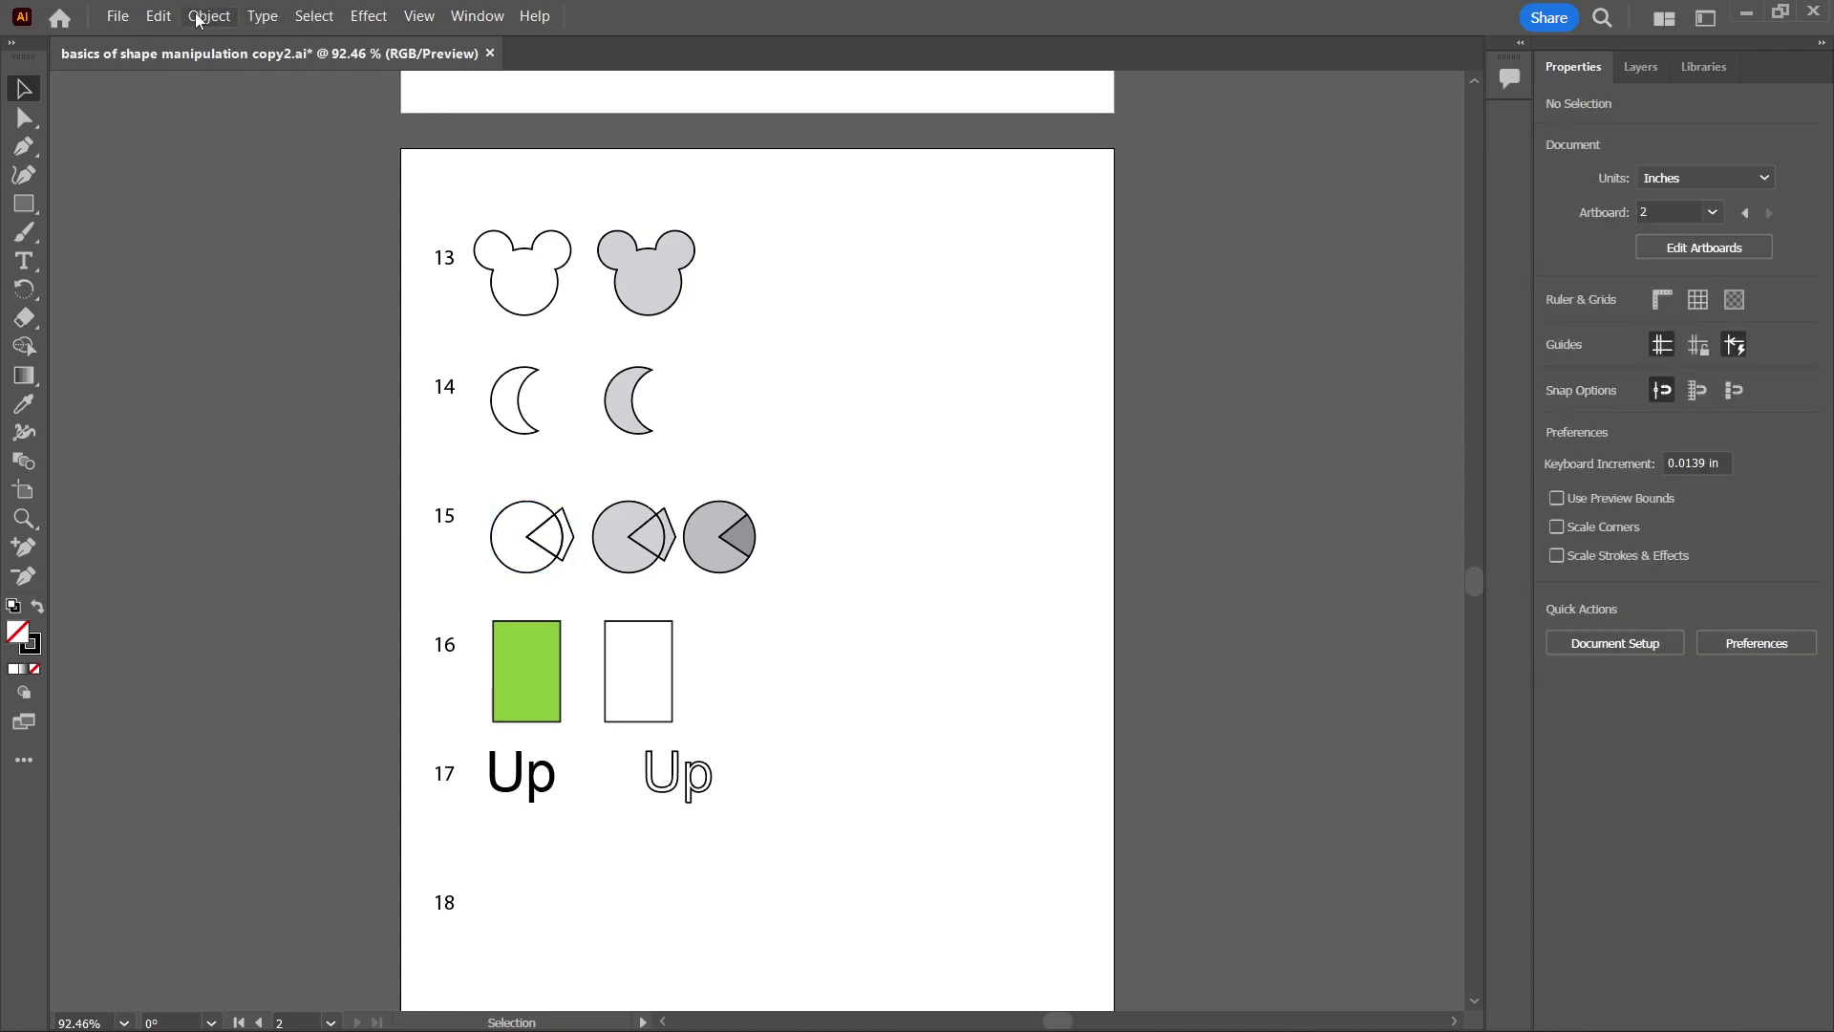
click(159, 17)
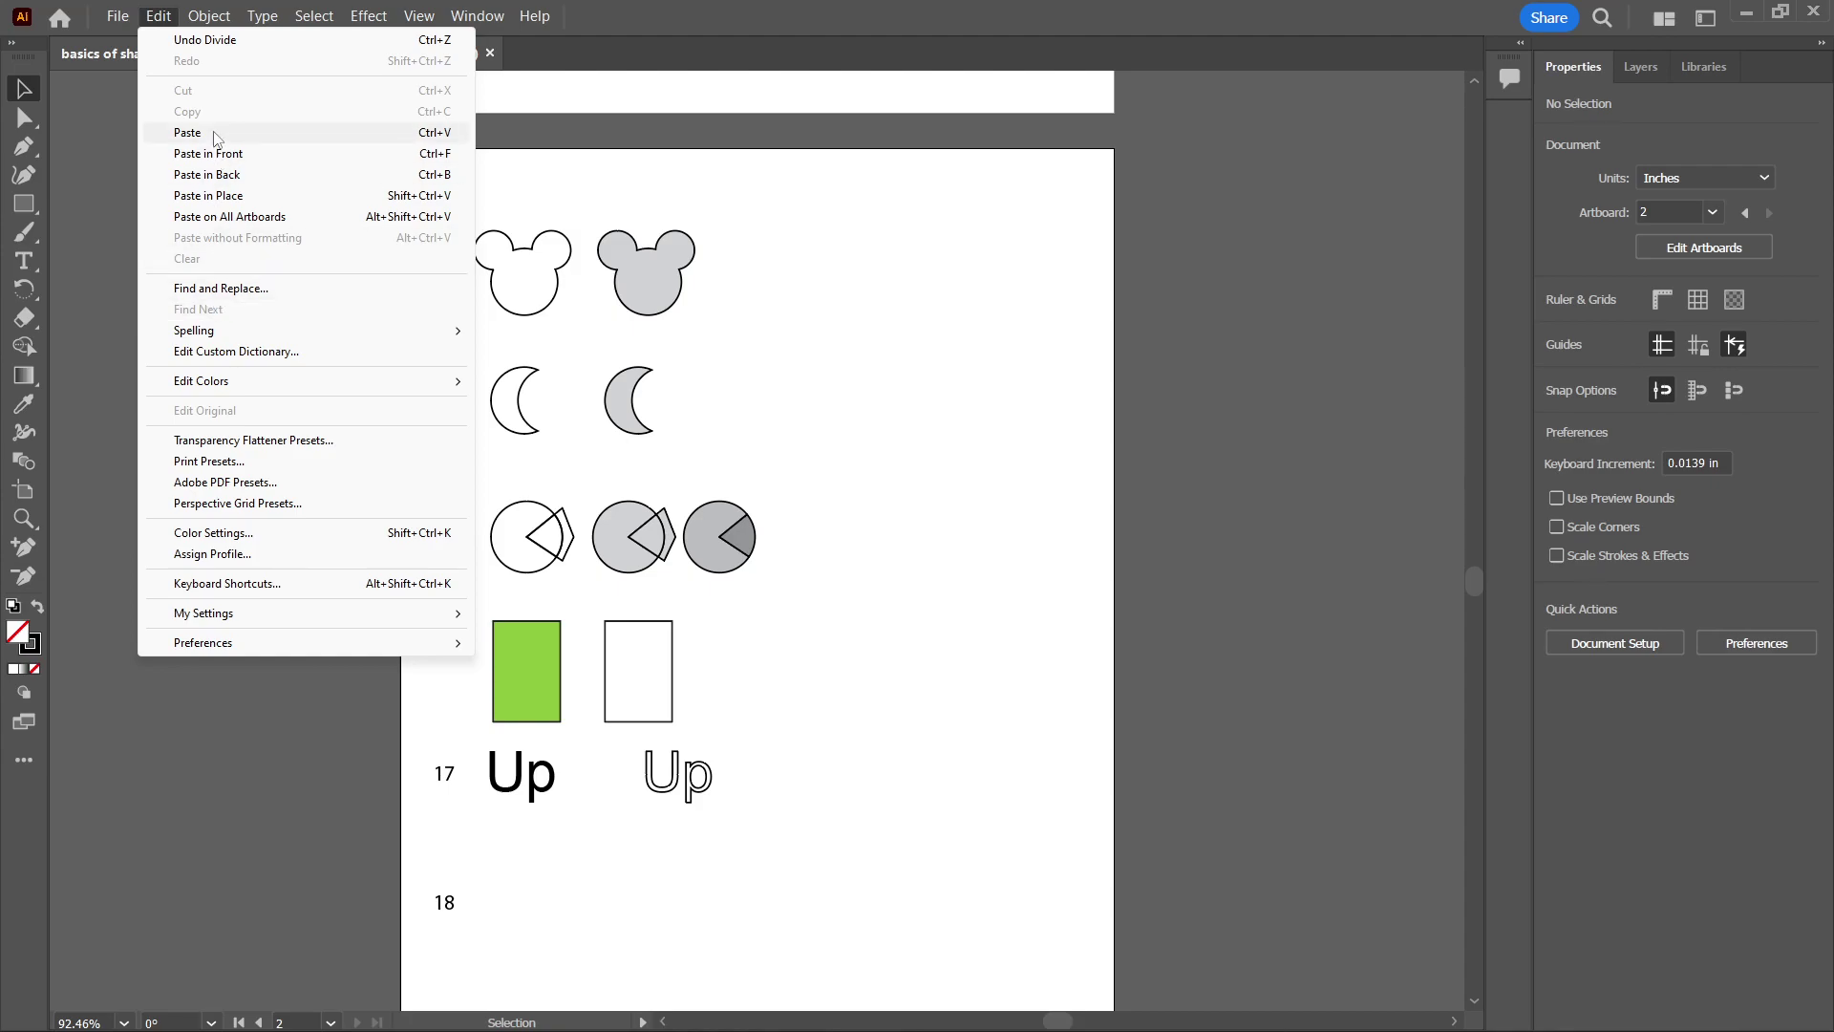
Ungroup the divided item 15 pie pieces with Object > Ungroup.
mouse_move(209, 20)
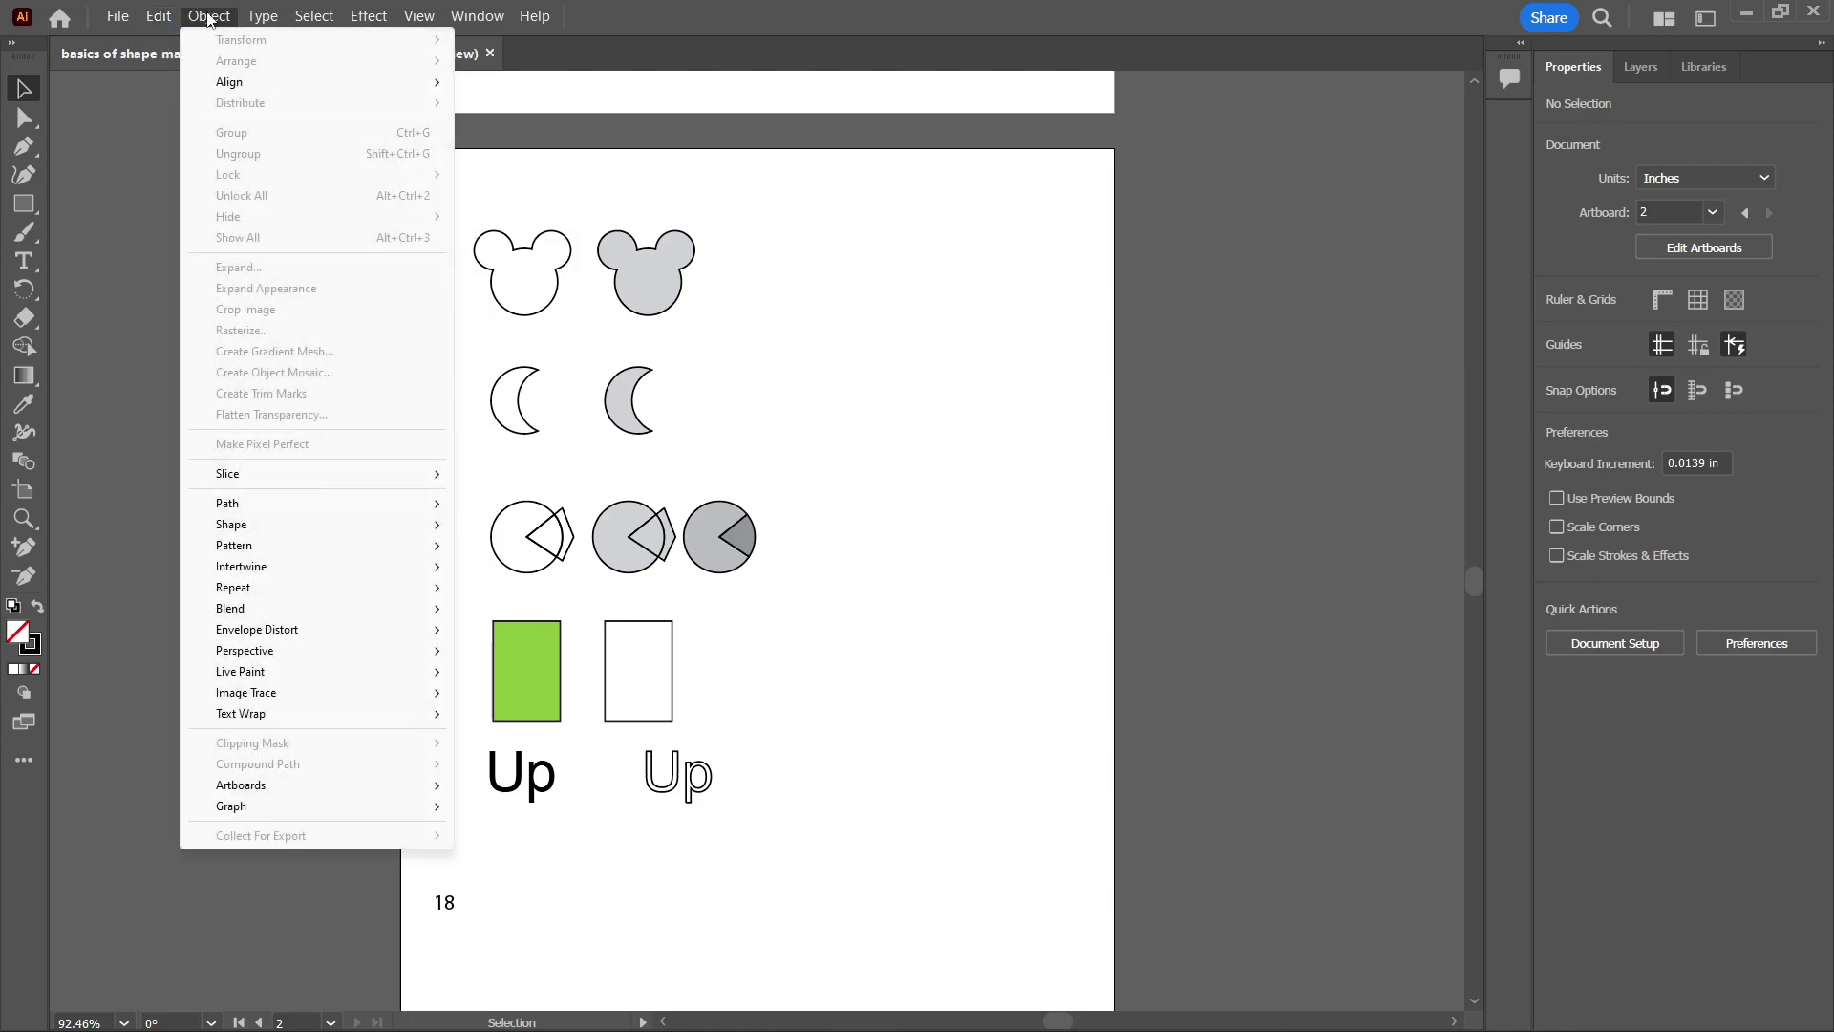
click(941, 552)
click(542, 556)
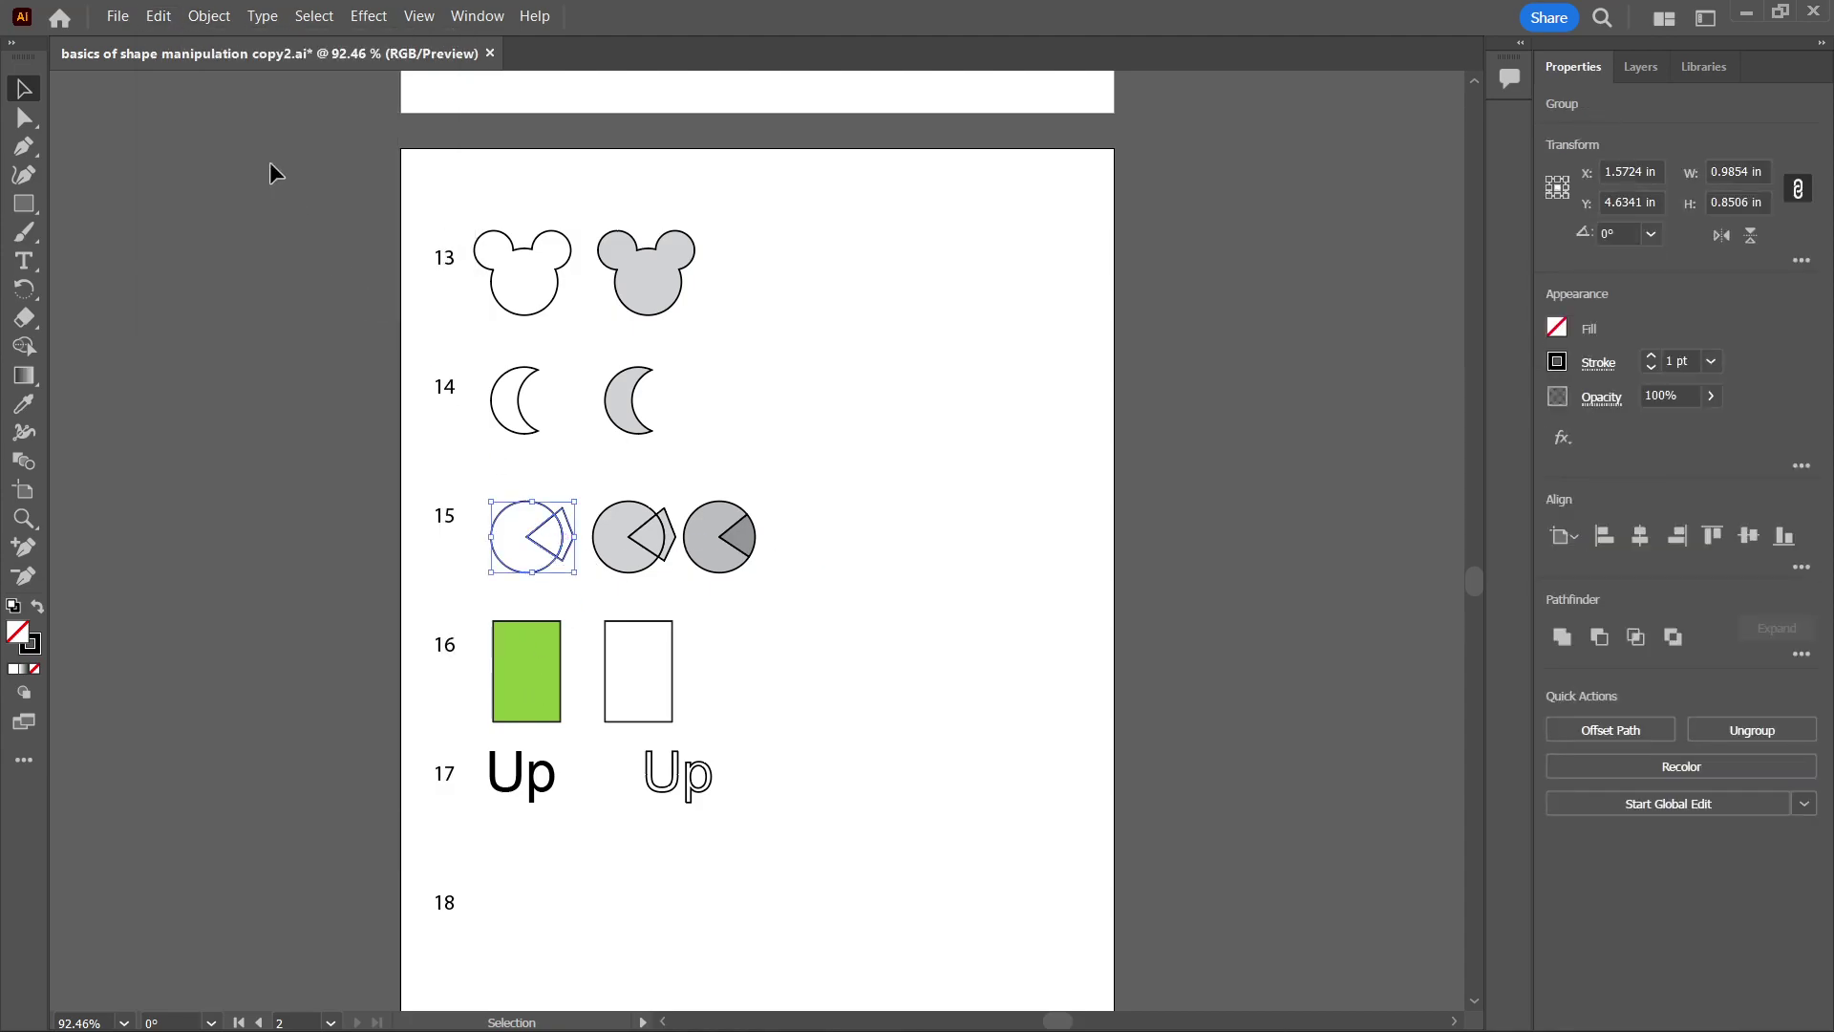
click(209, 16)
click(220, 155)
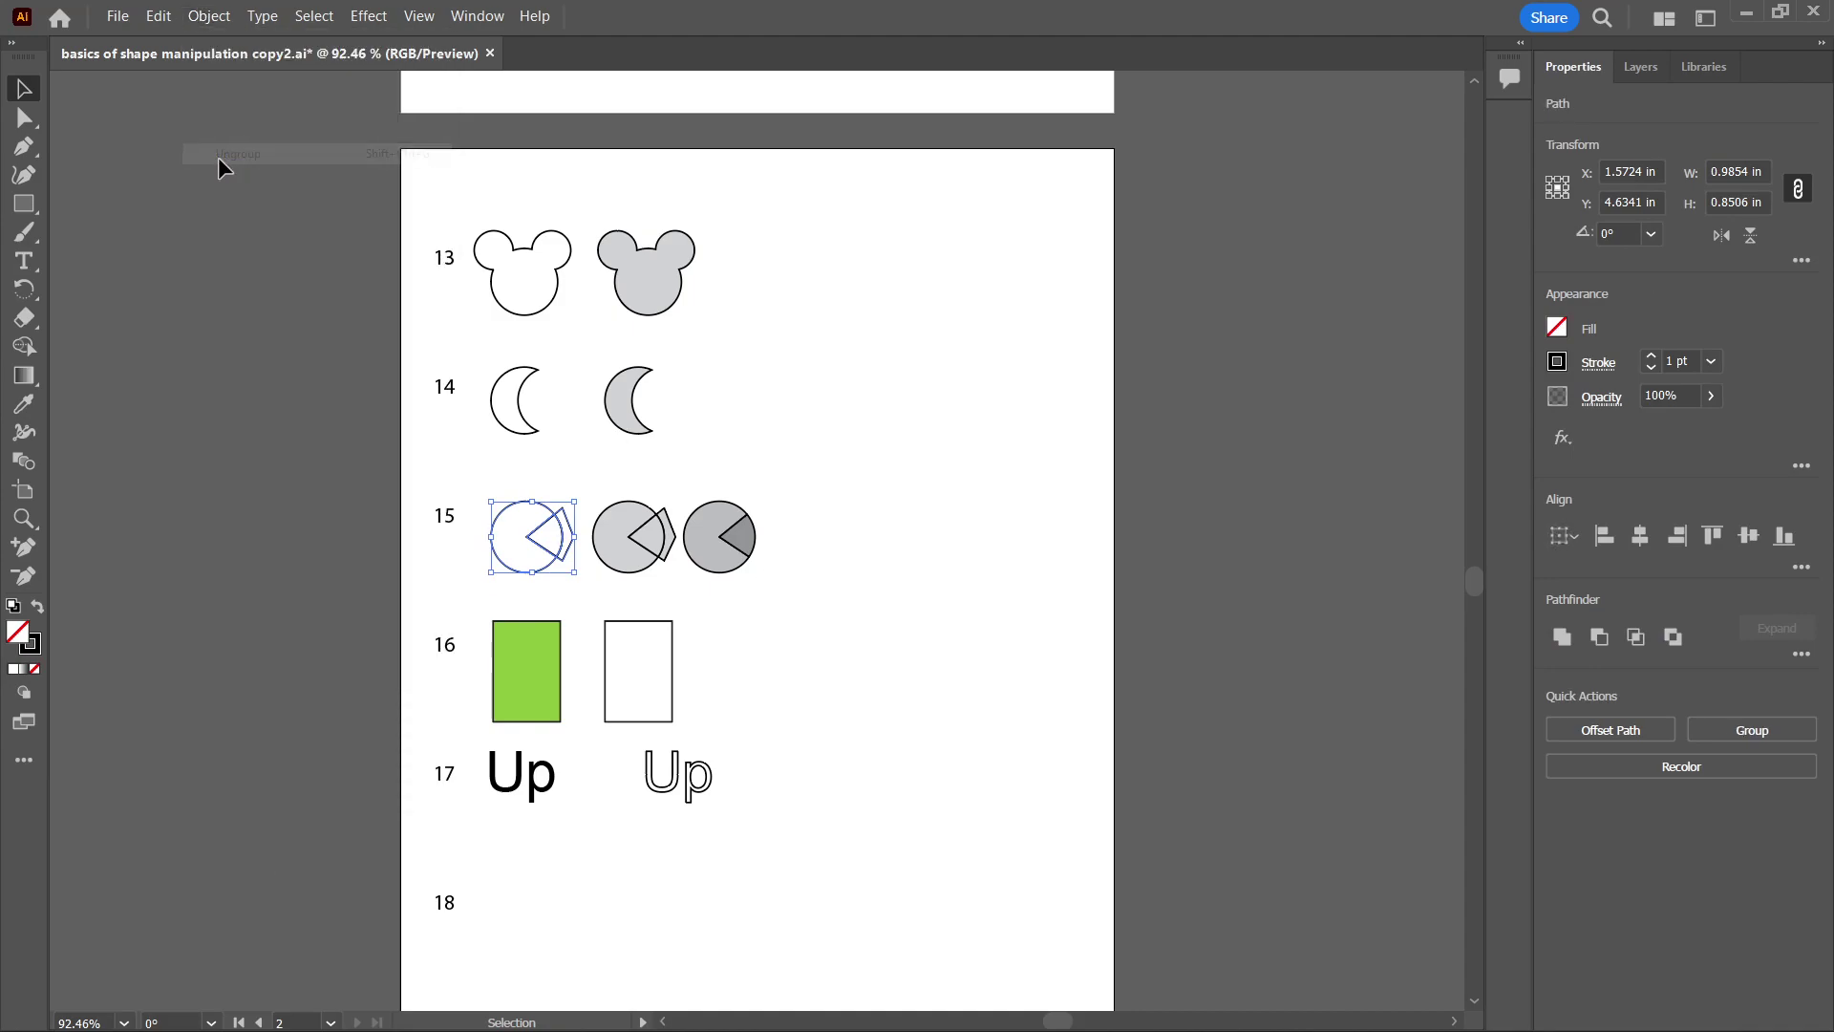
click(607, 496)
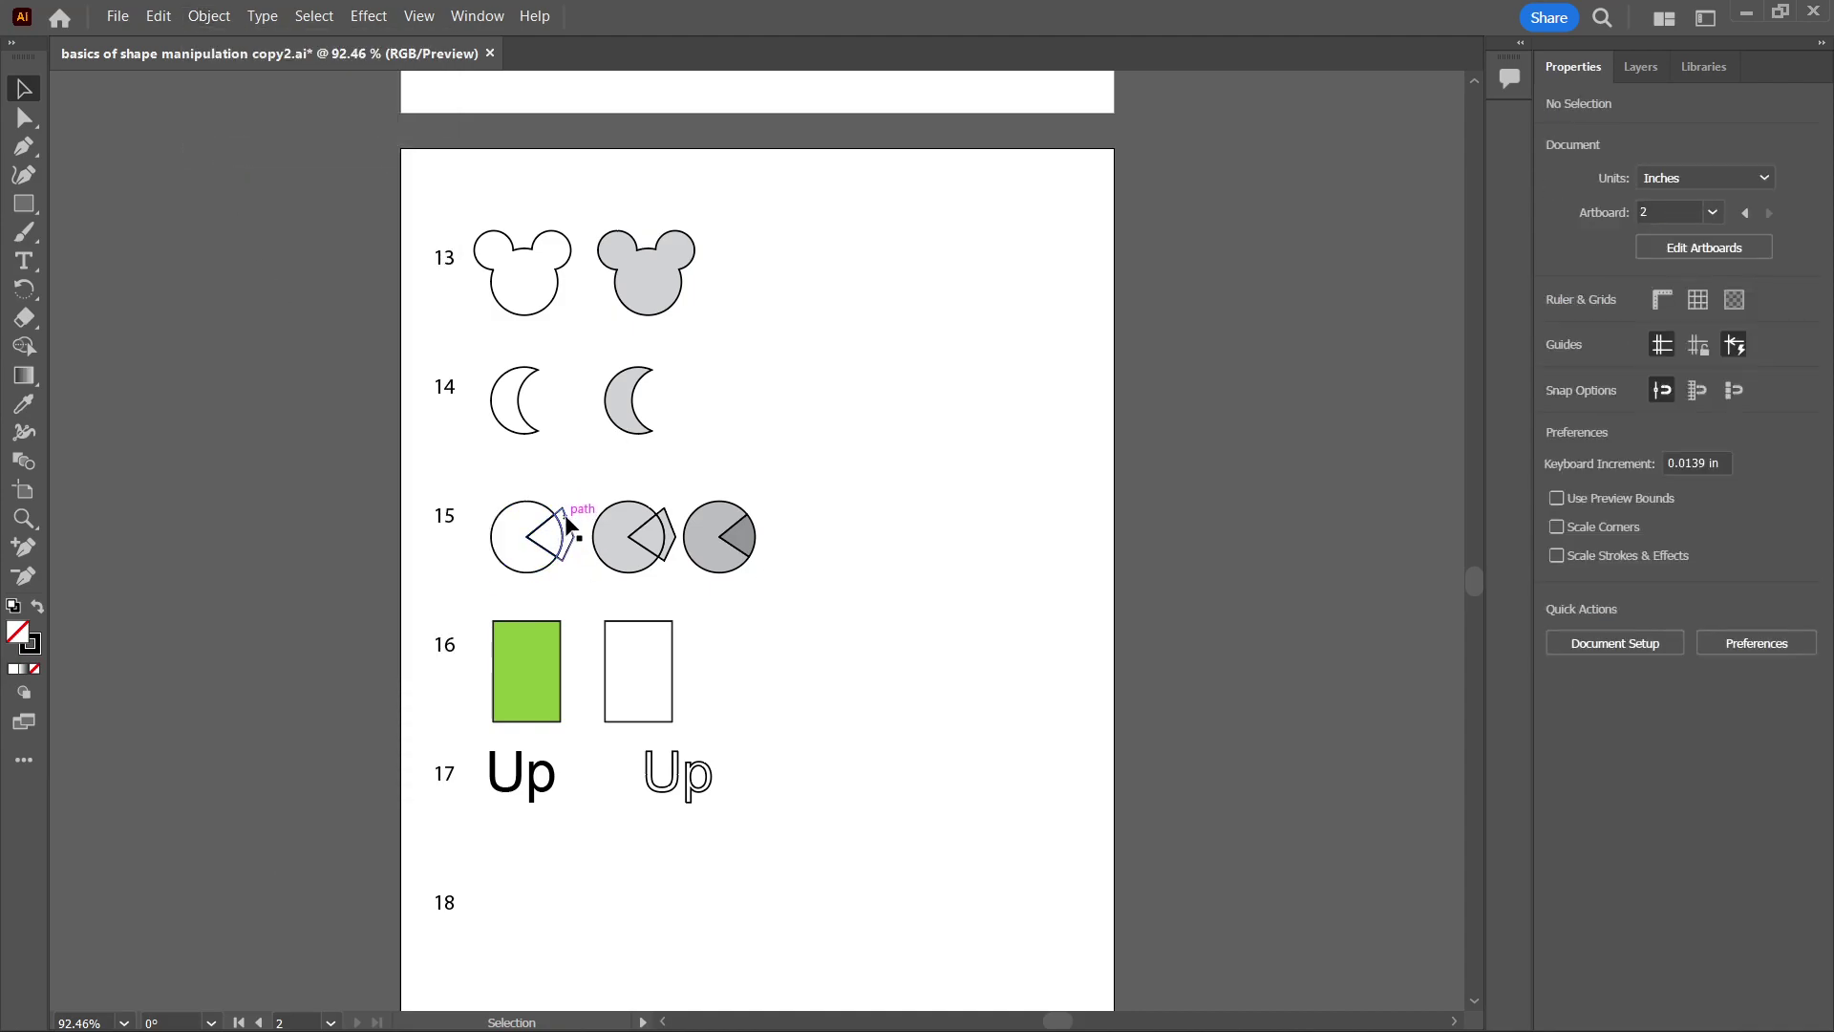
Pull the outer sliver out of the circle and delete it.
mouse_move(562, 524)
mouse_down()
mouse_move(582, 477)
mouse_move(562, 538)
mouse_move(577, 537)
mouse_move(559, 541)
mouse_up()
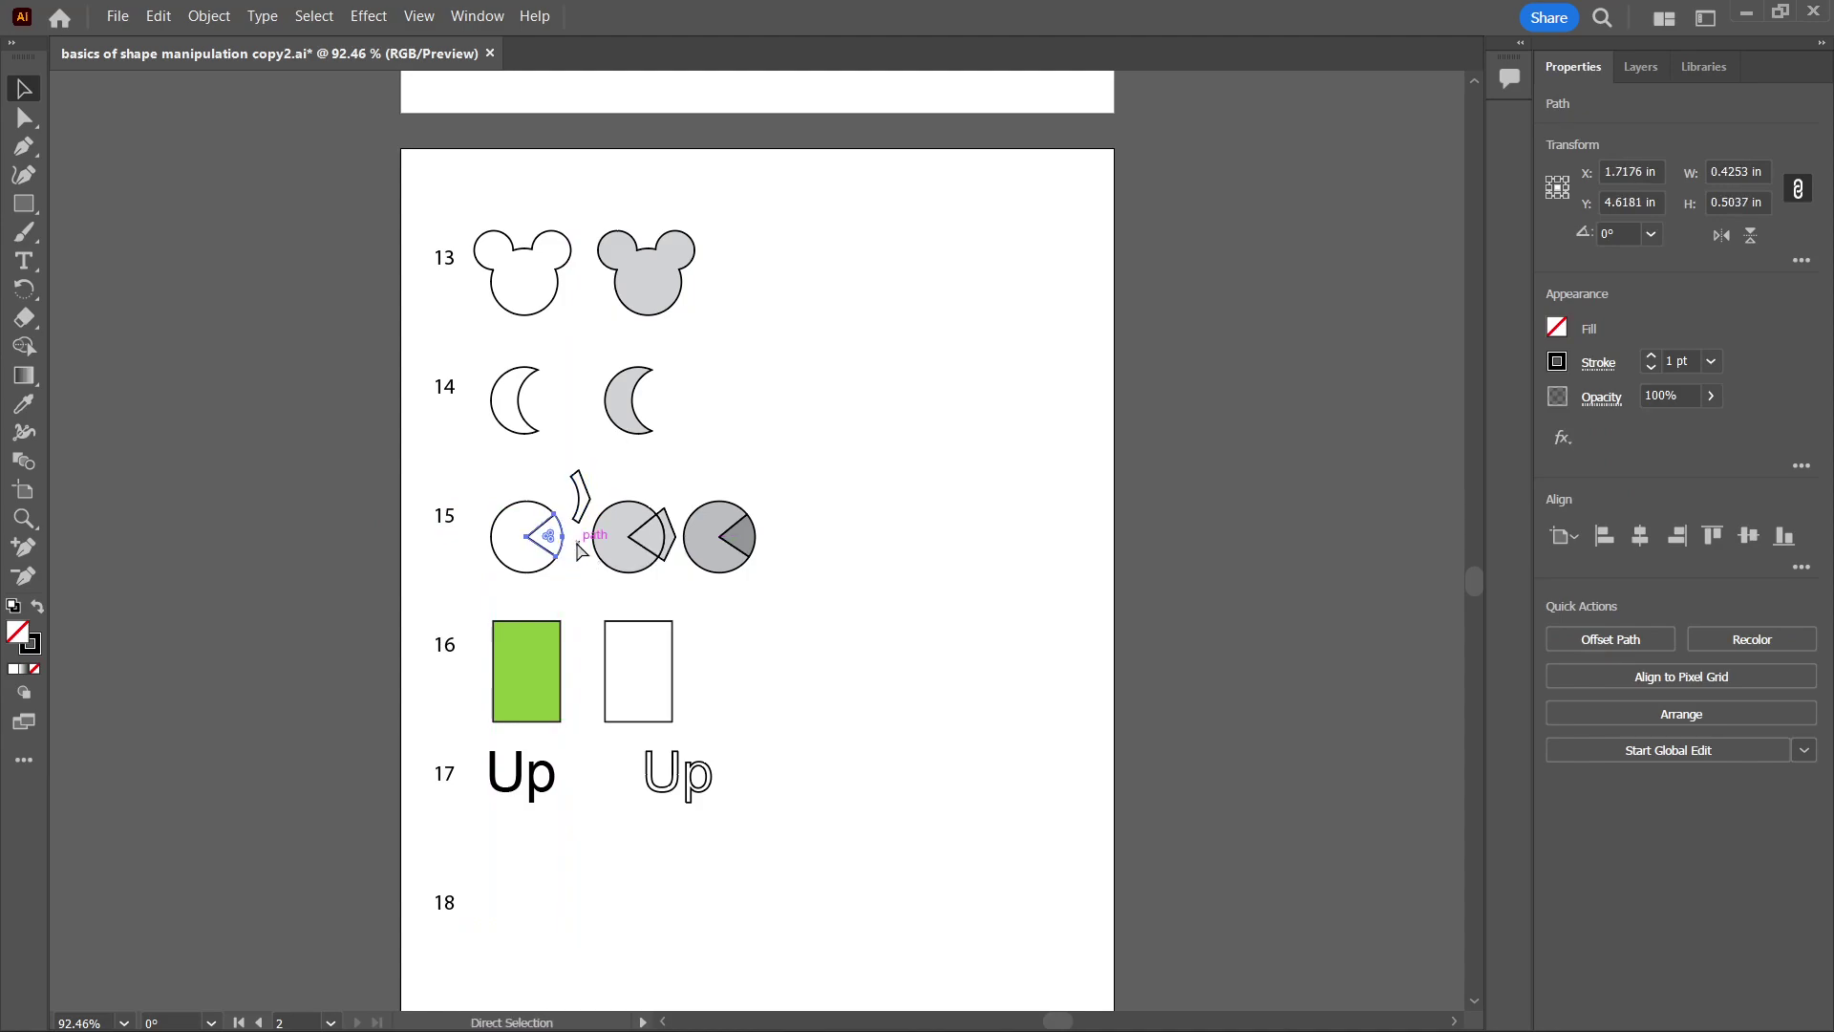
click(582, 486)
key(Delete)
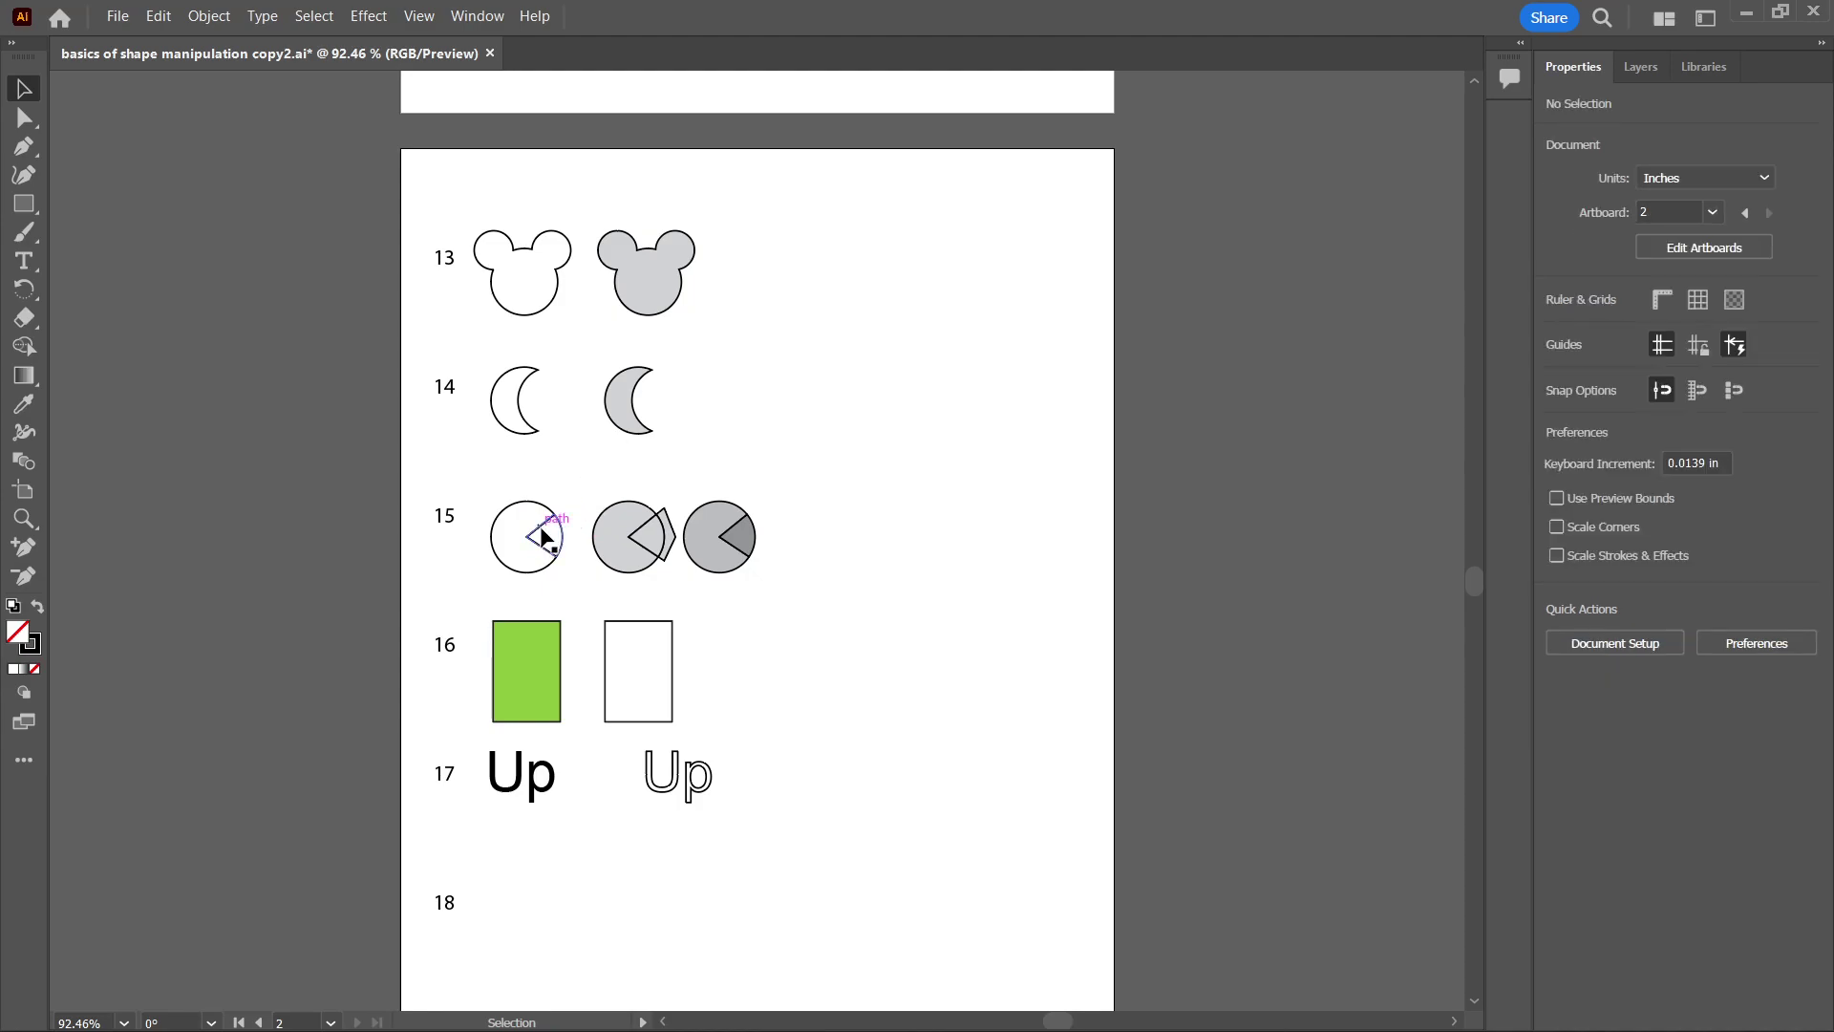
Fill the wedge inside the item 15 circle with a brown swatch.
click(544, 537)
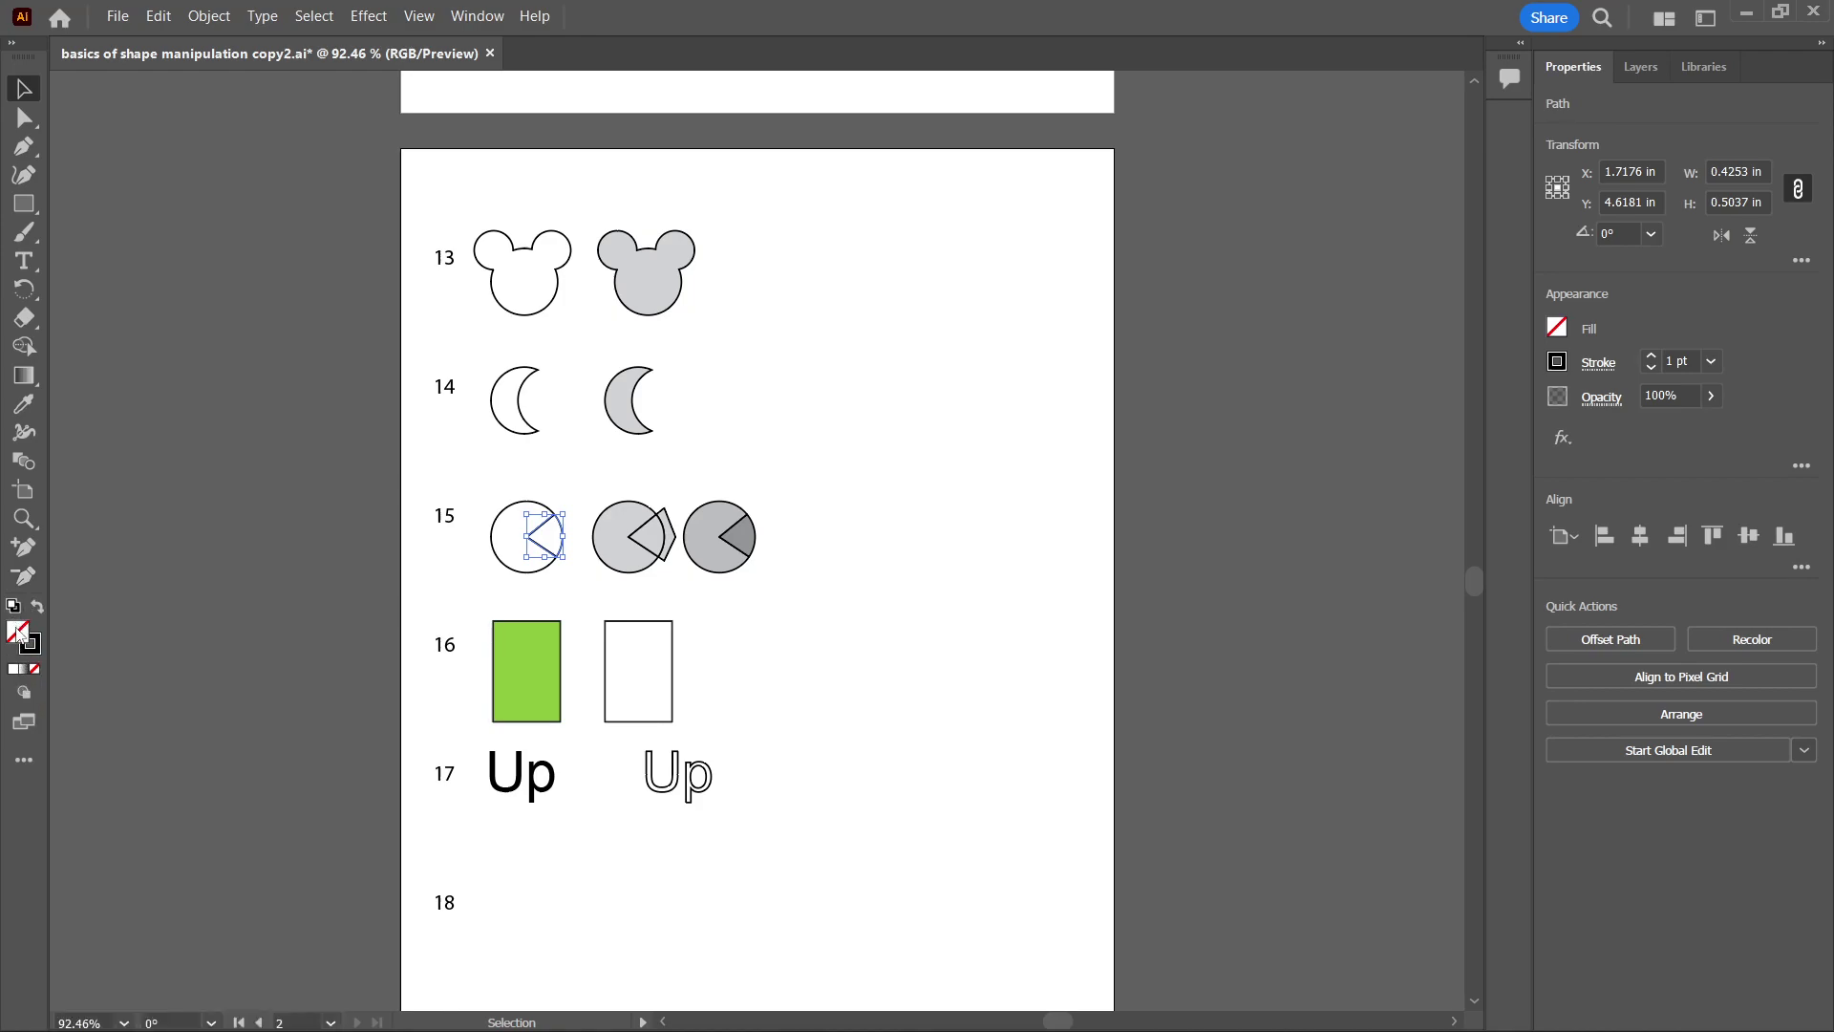
click(1556, 327)
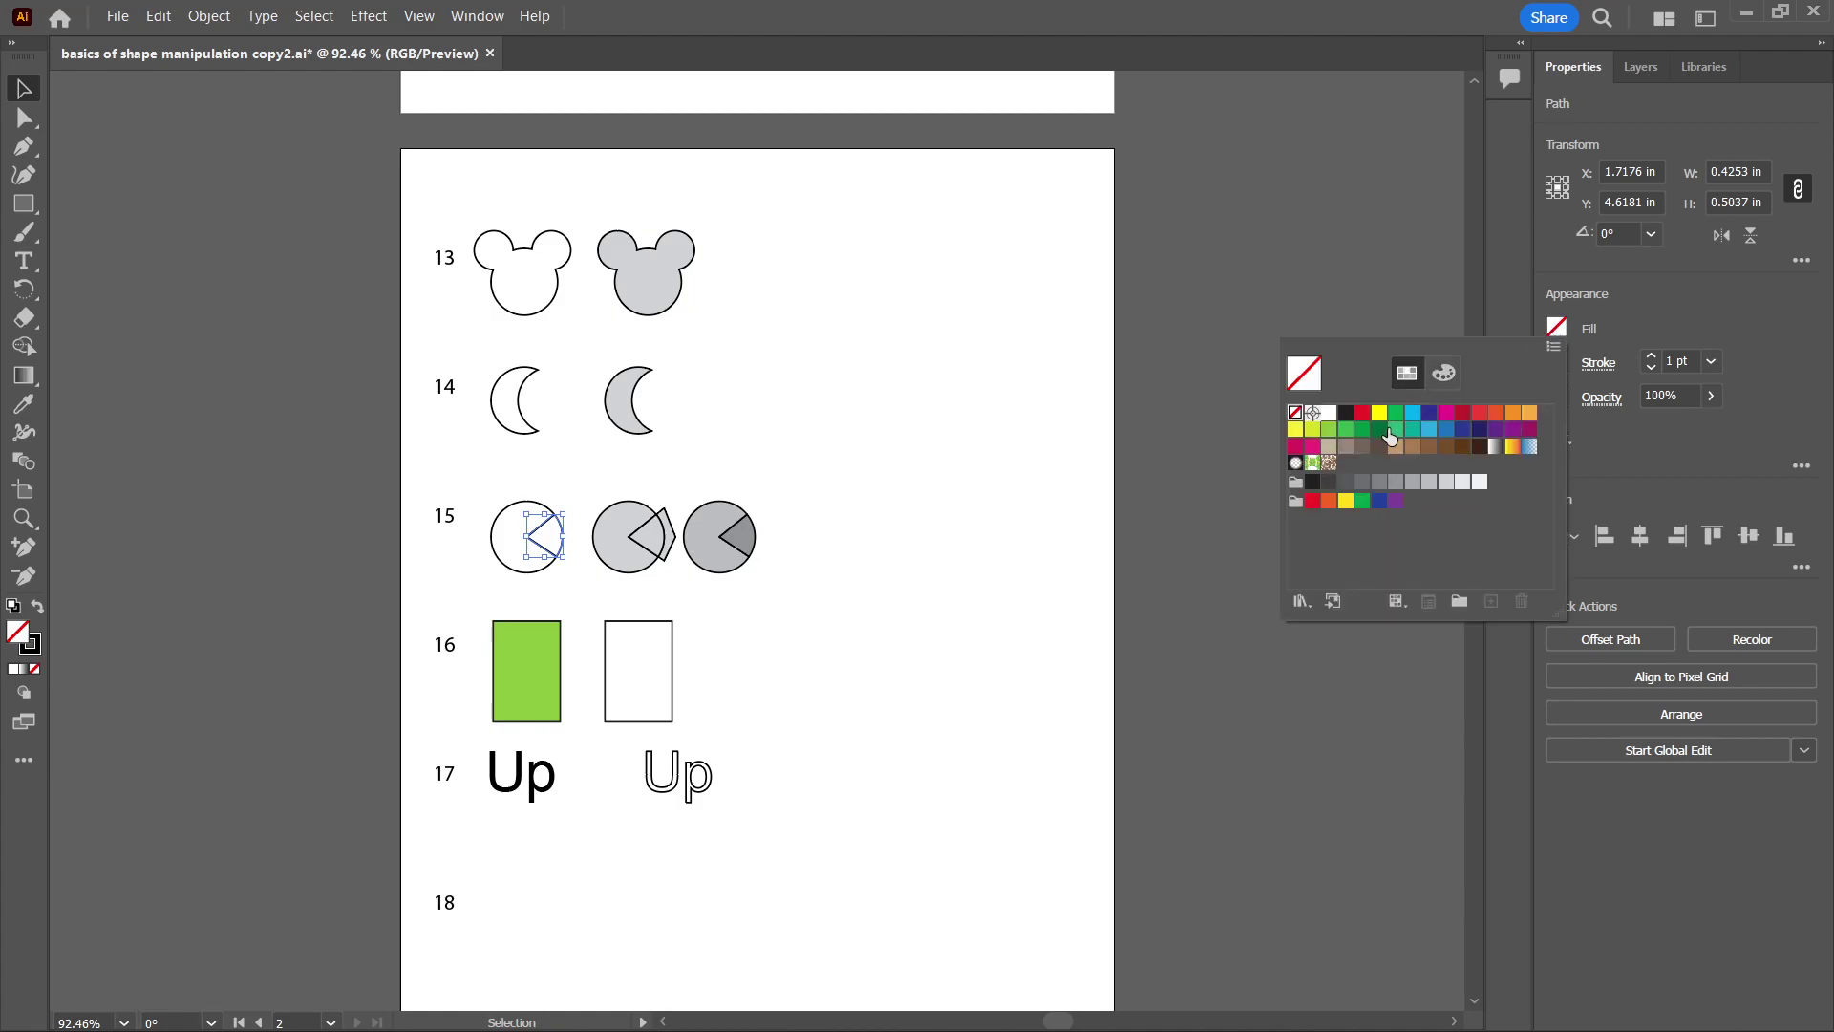
click(1365, 448)
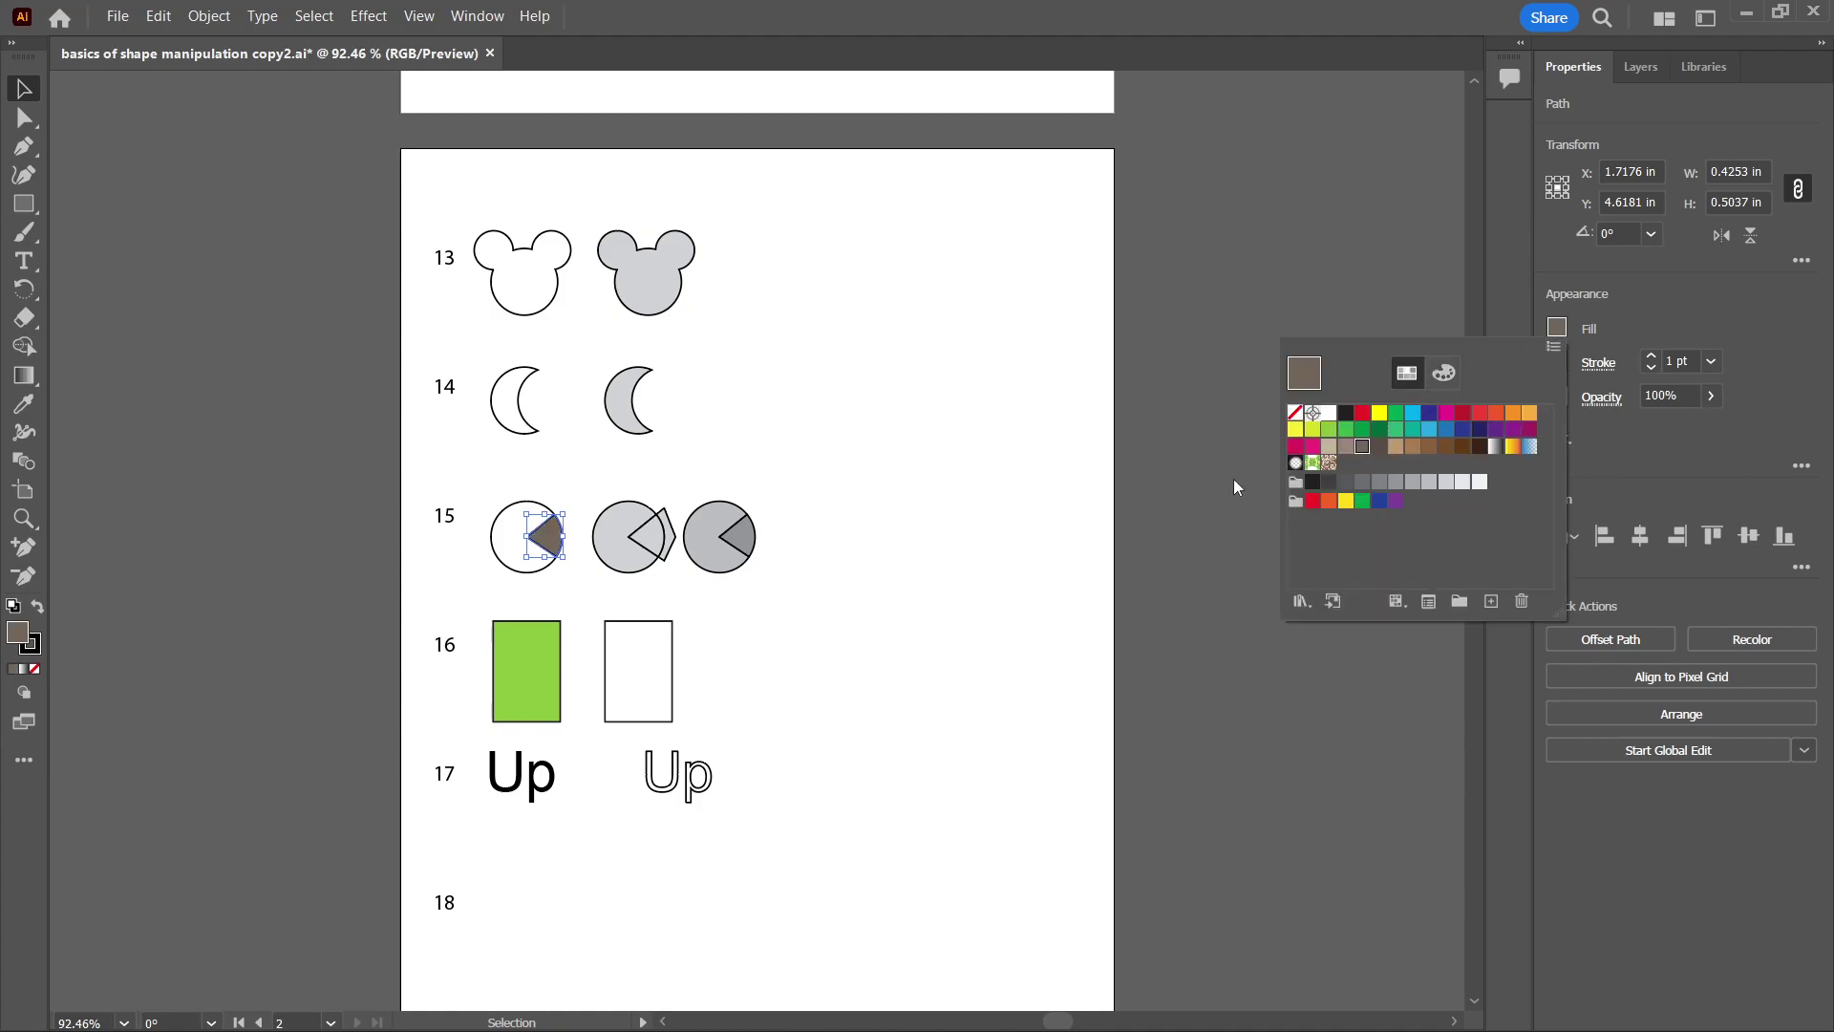
click(831, 450)
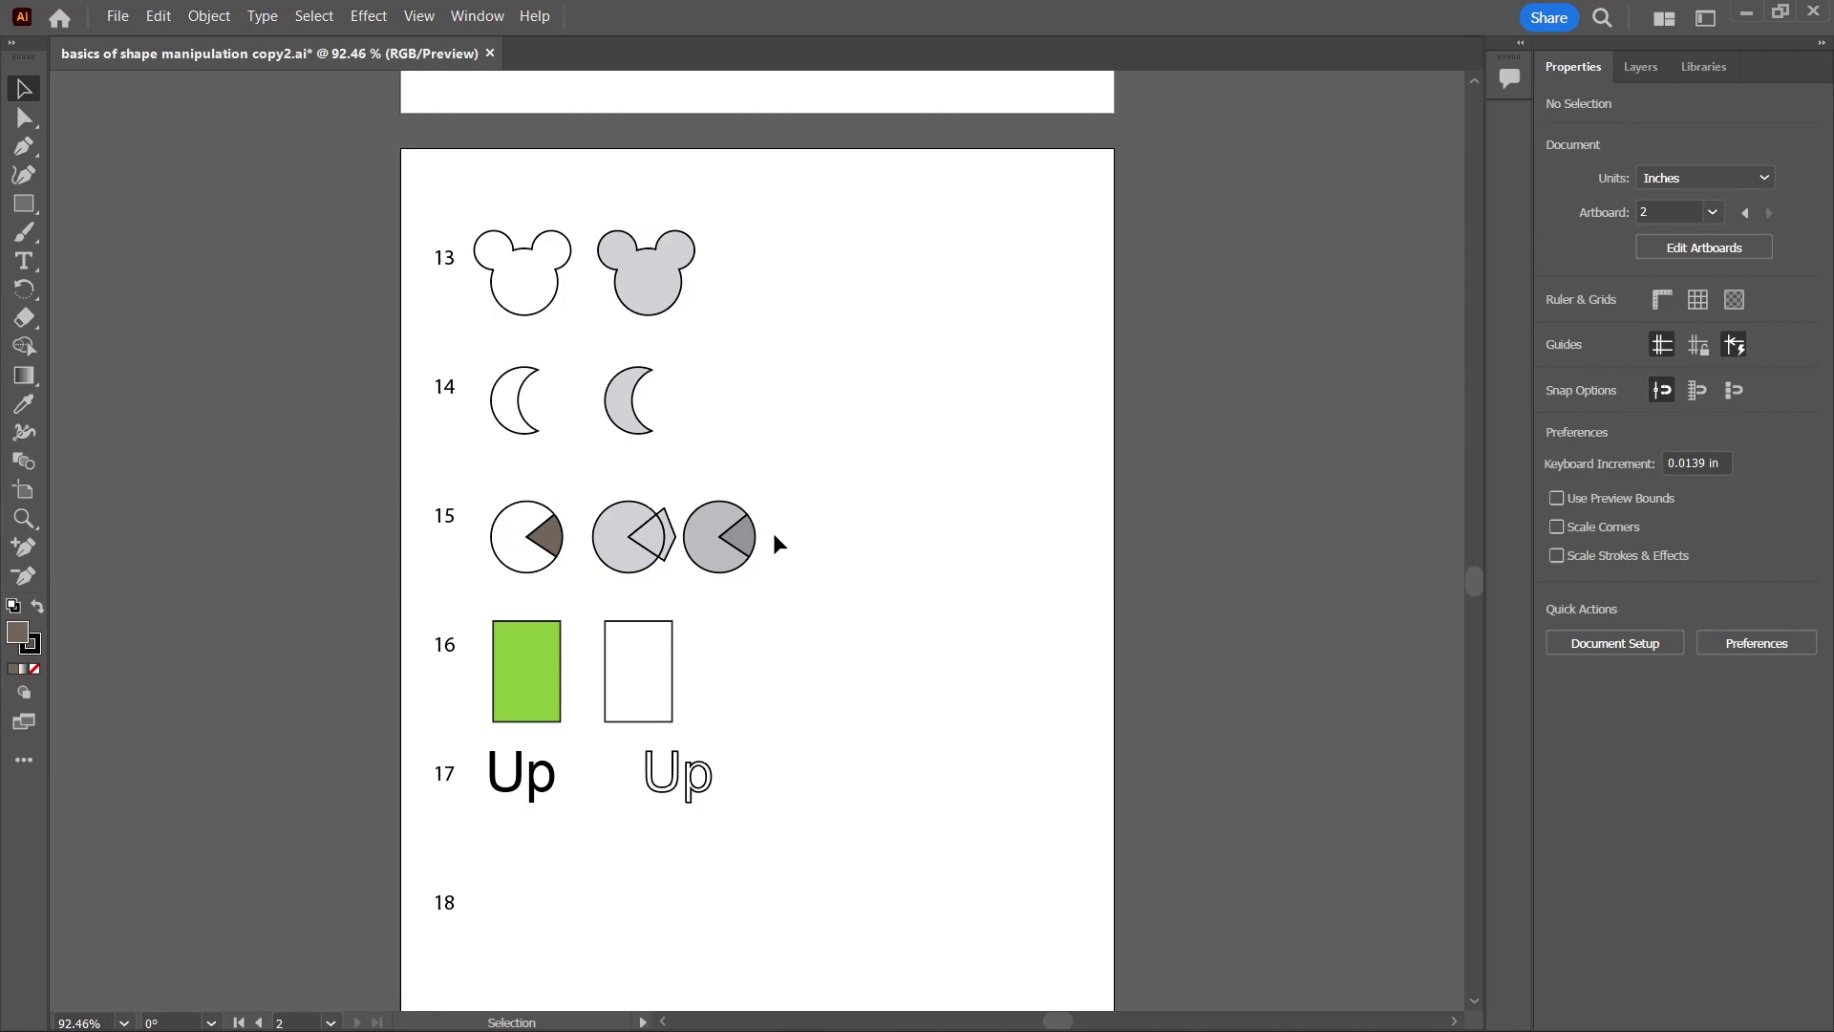
Set the green row 16 rectangle's Fill to None, keeping only its outline.
click(536, 642)
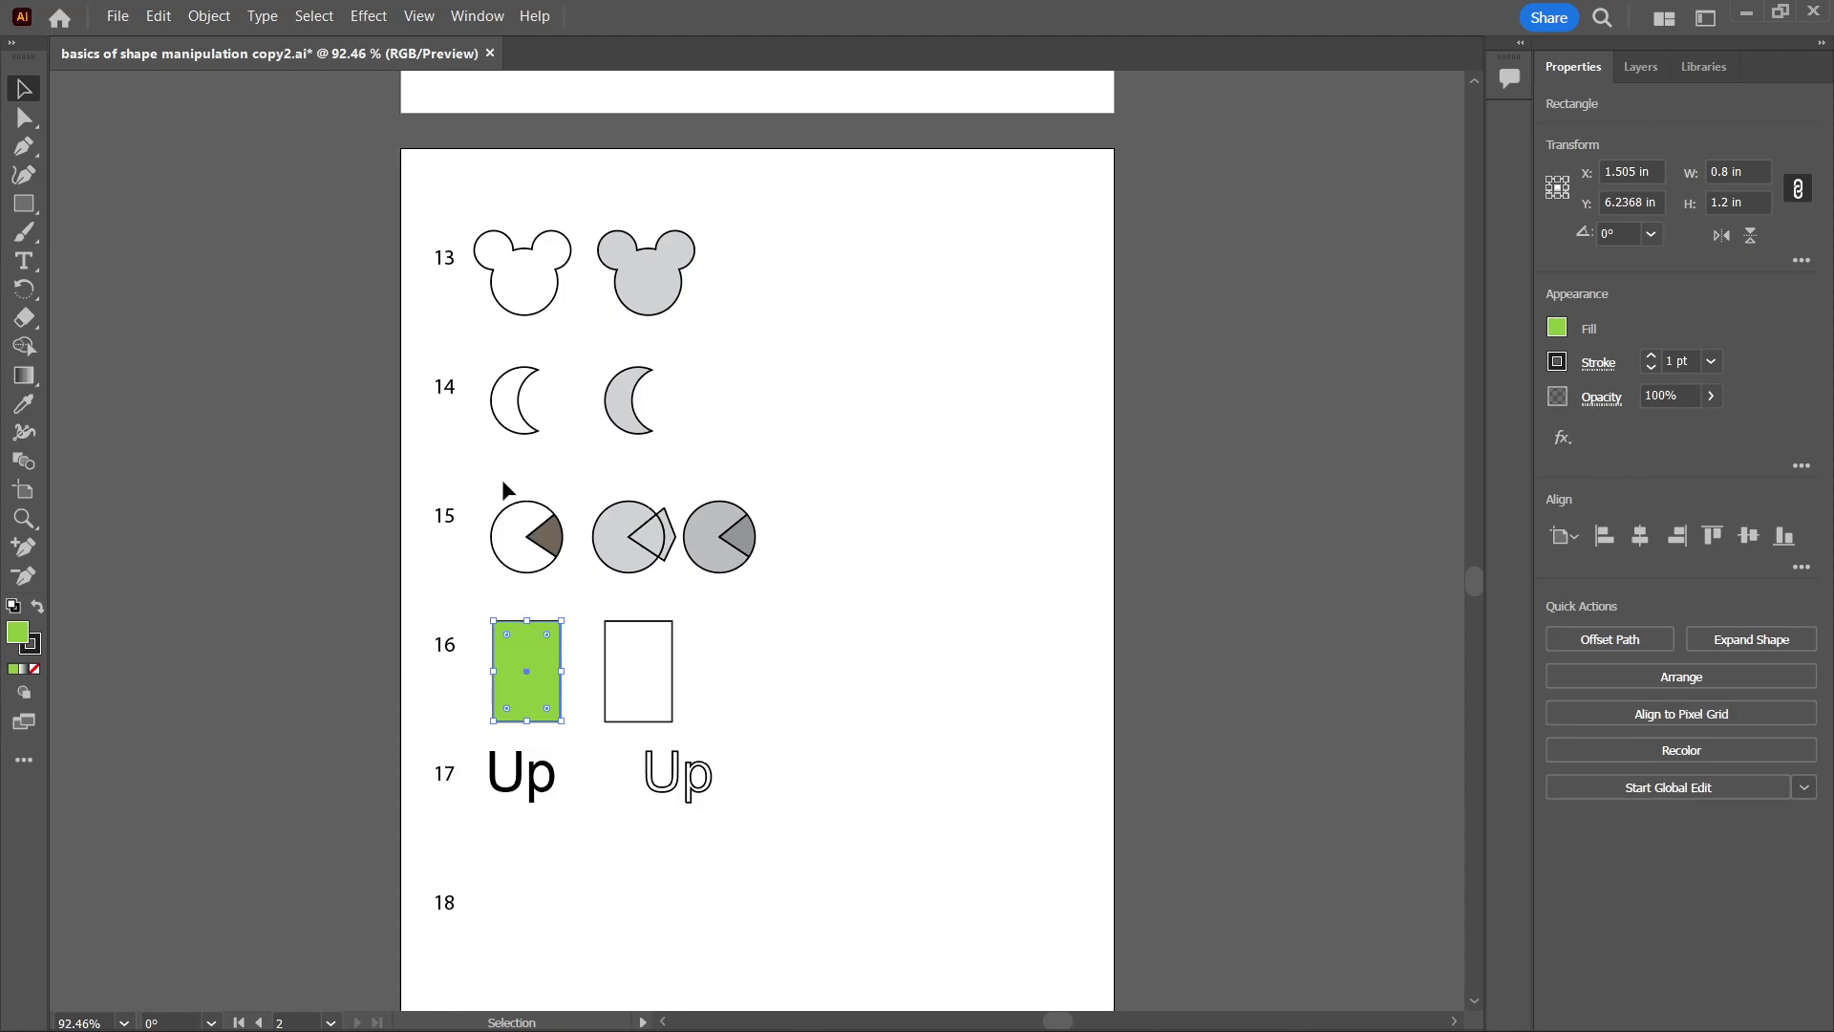
click(515, 413)
click(514, 405)
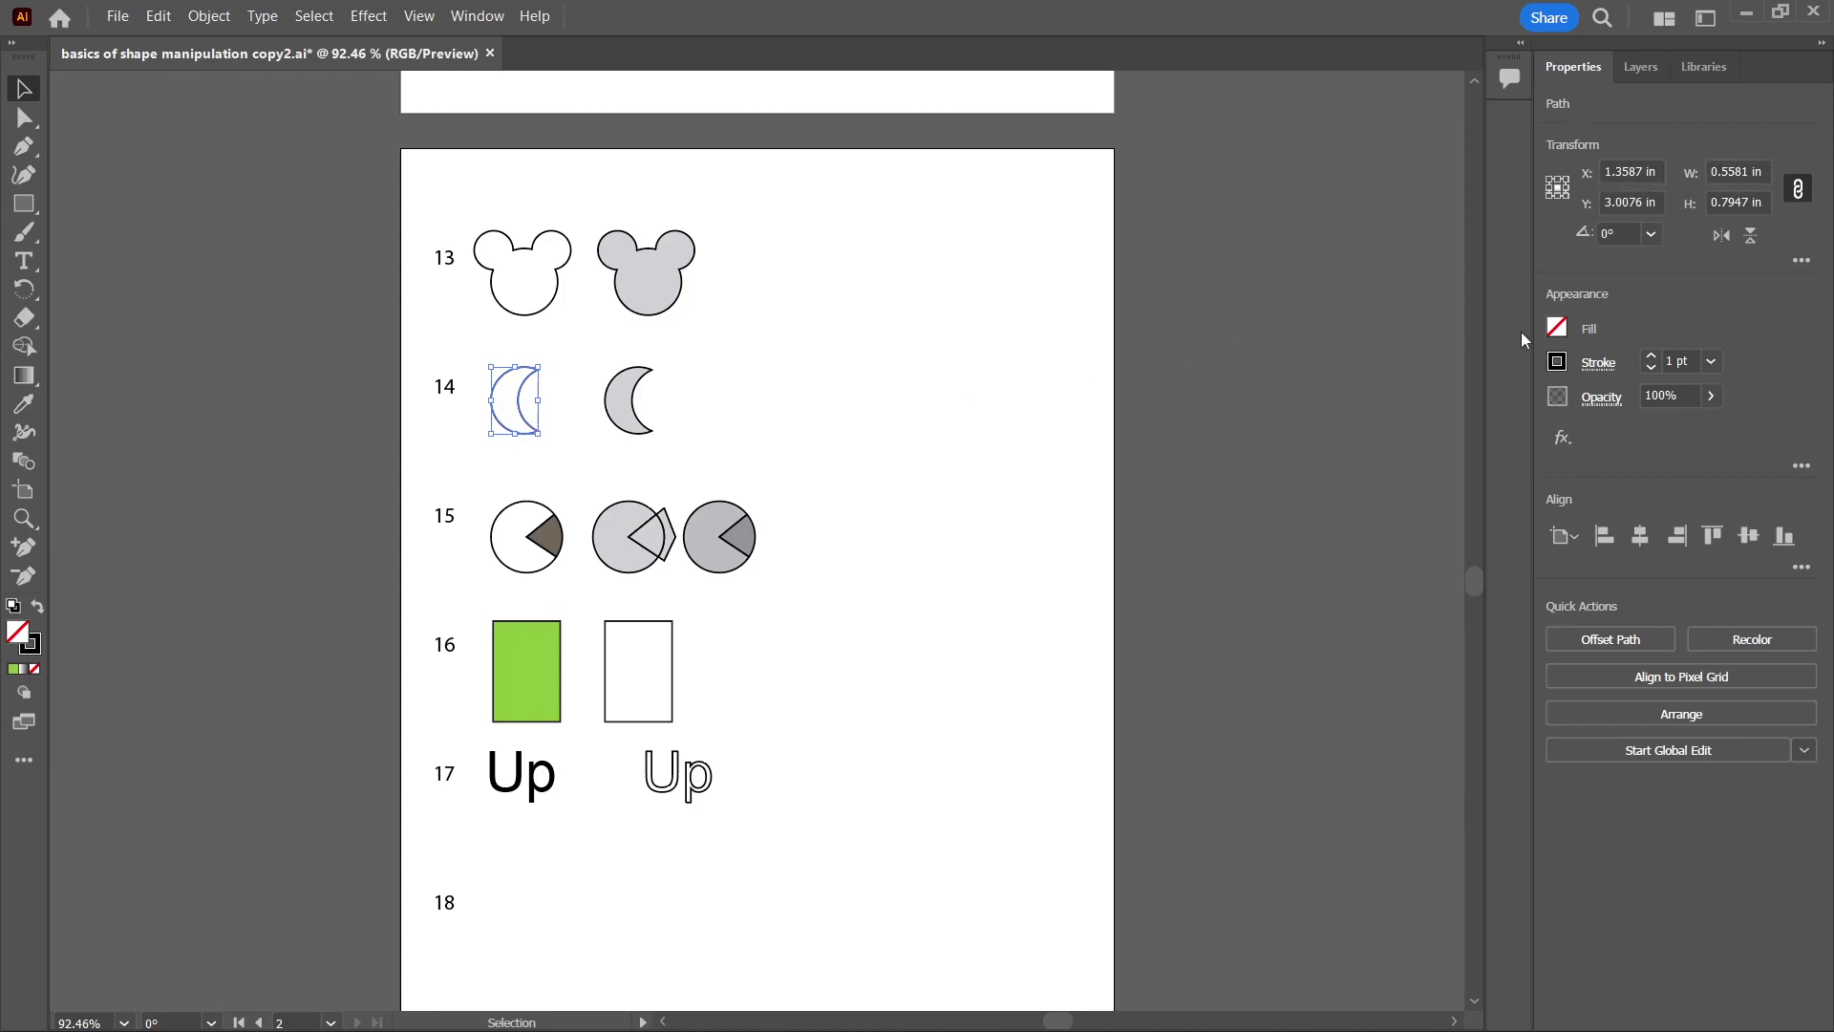
click(508, 662)
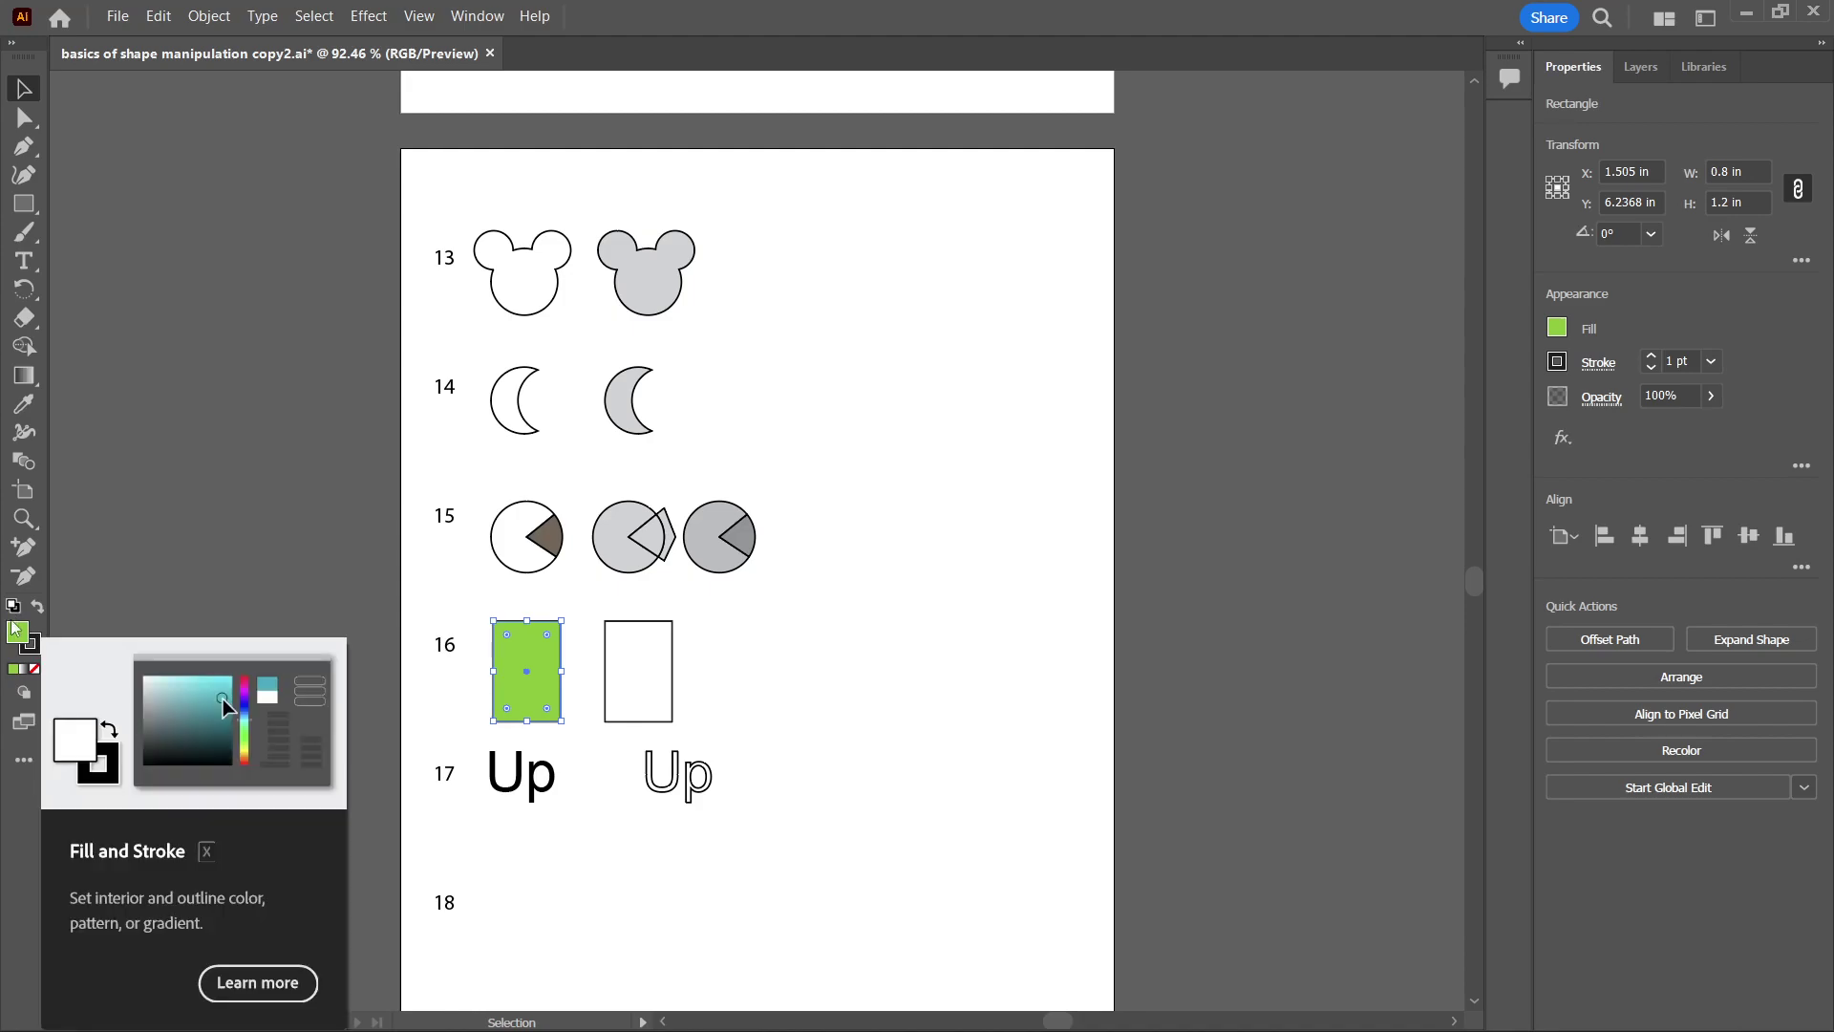
click(34, 667)
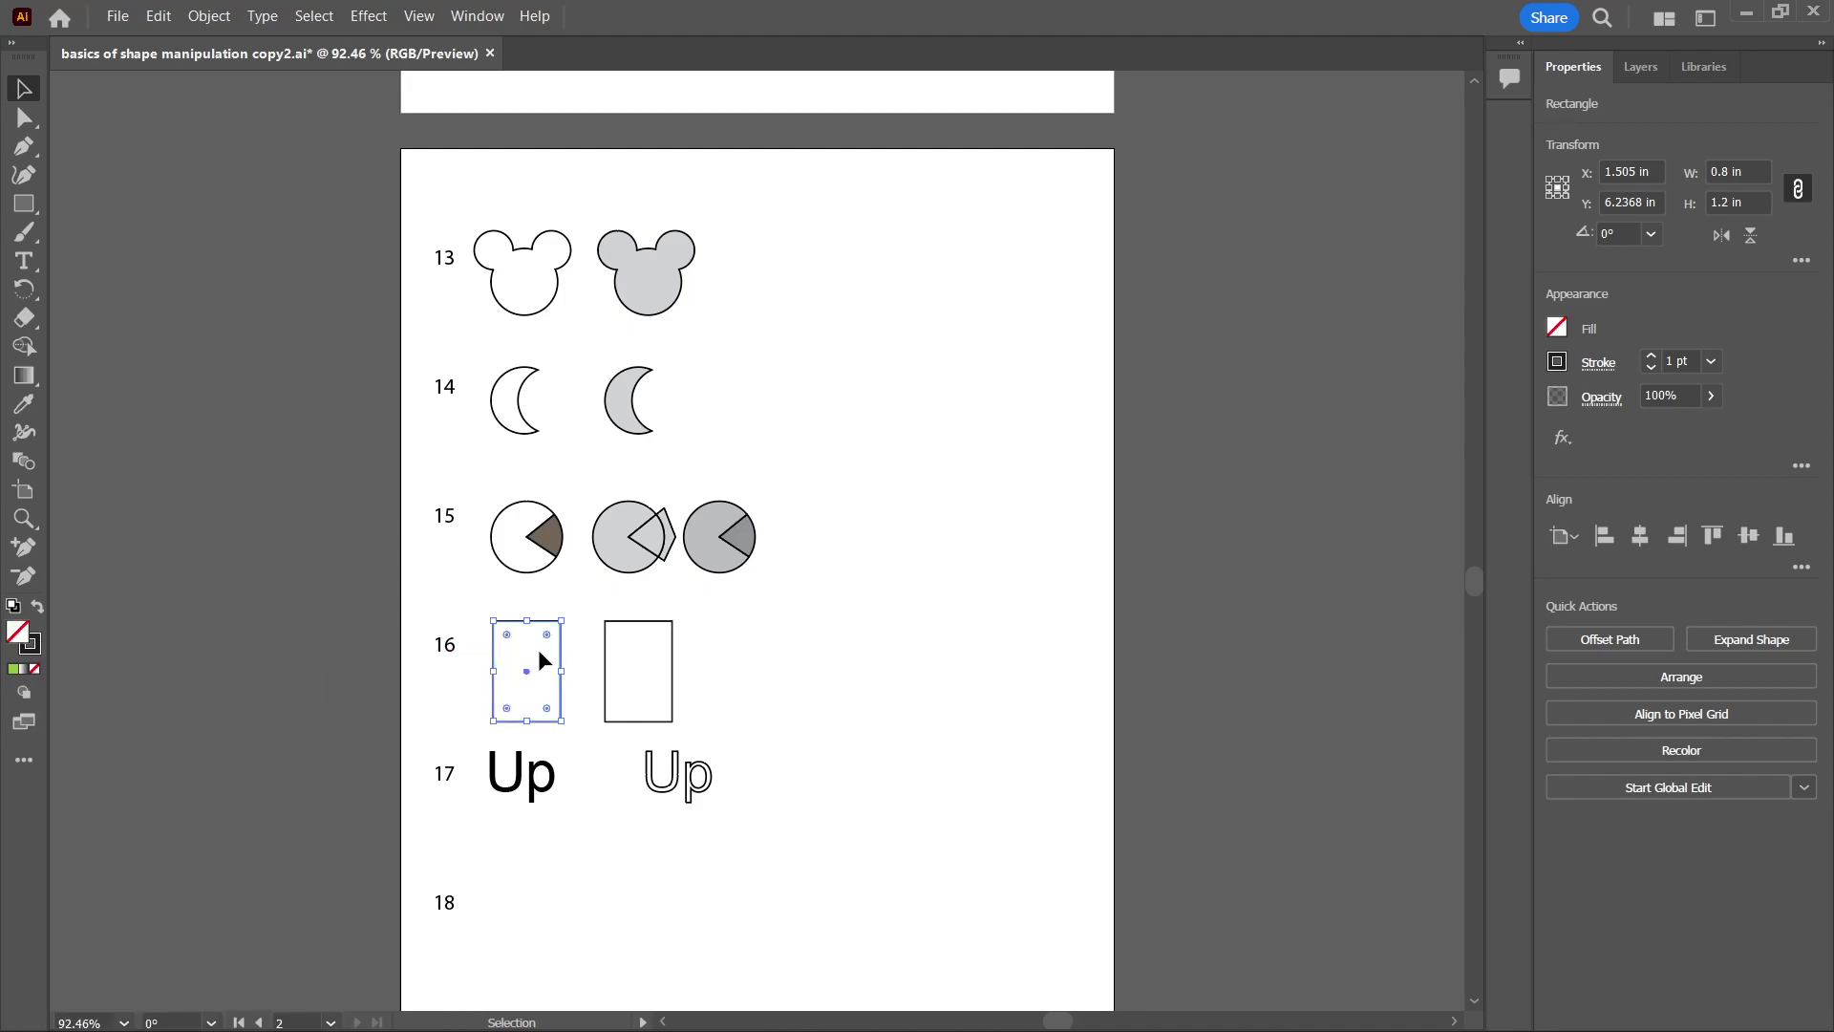
click(599, 644)
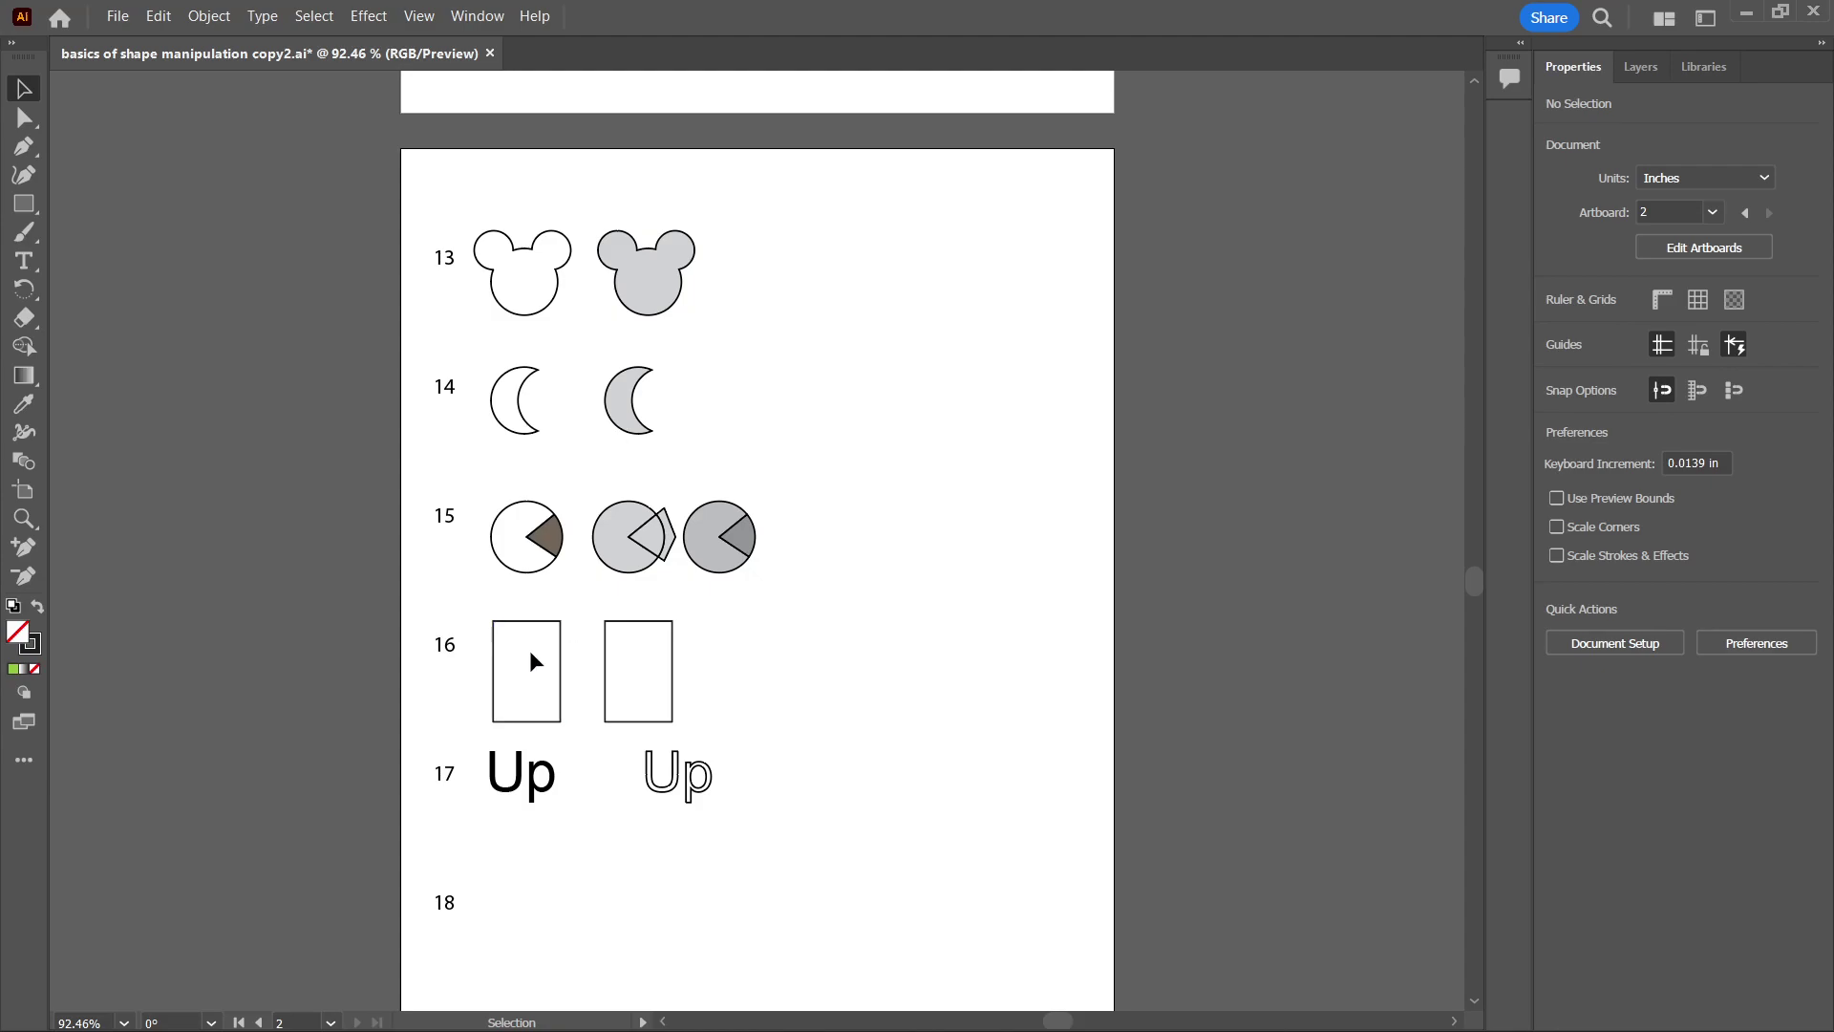
click(560, 651)
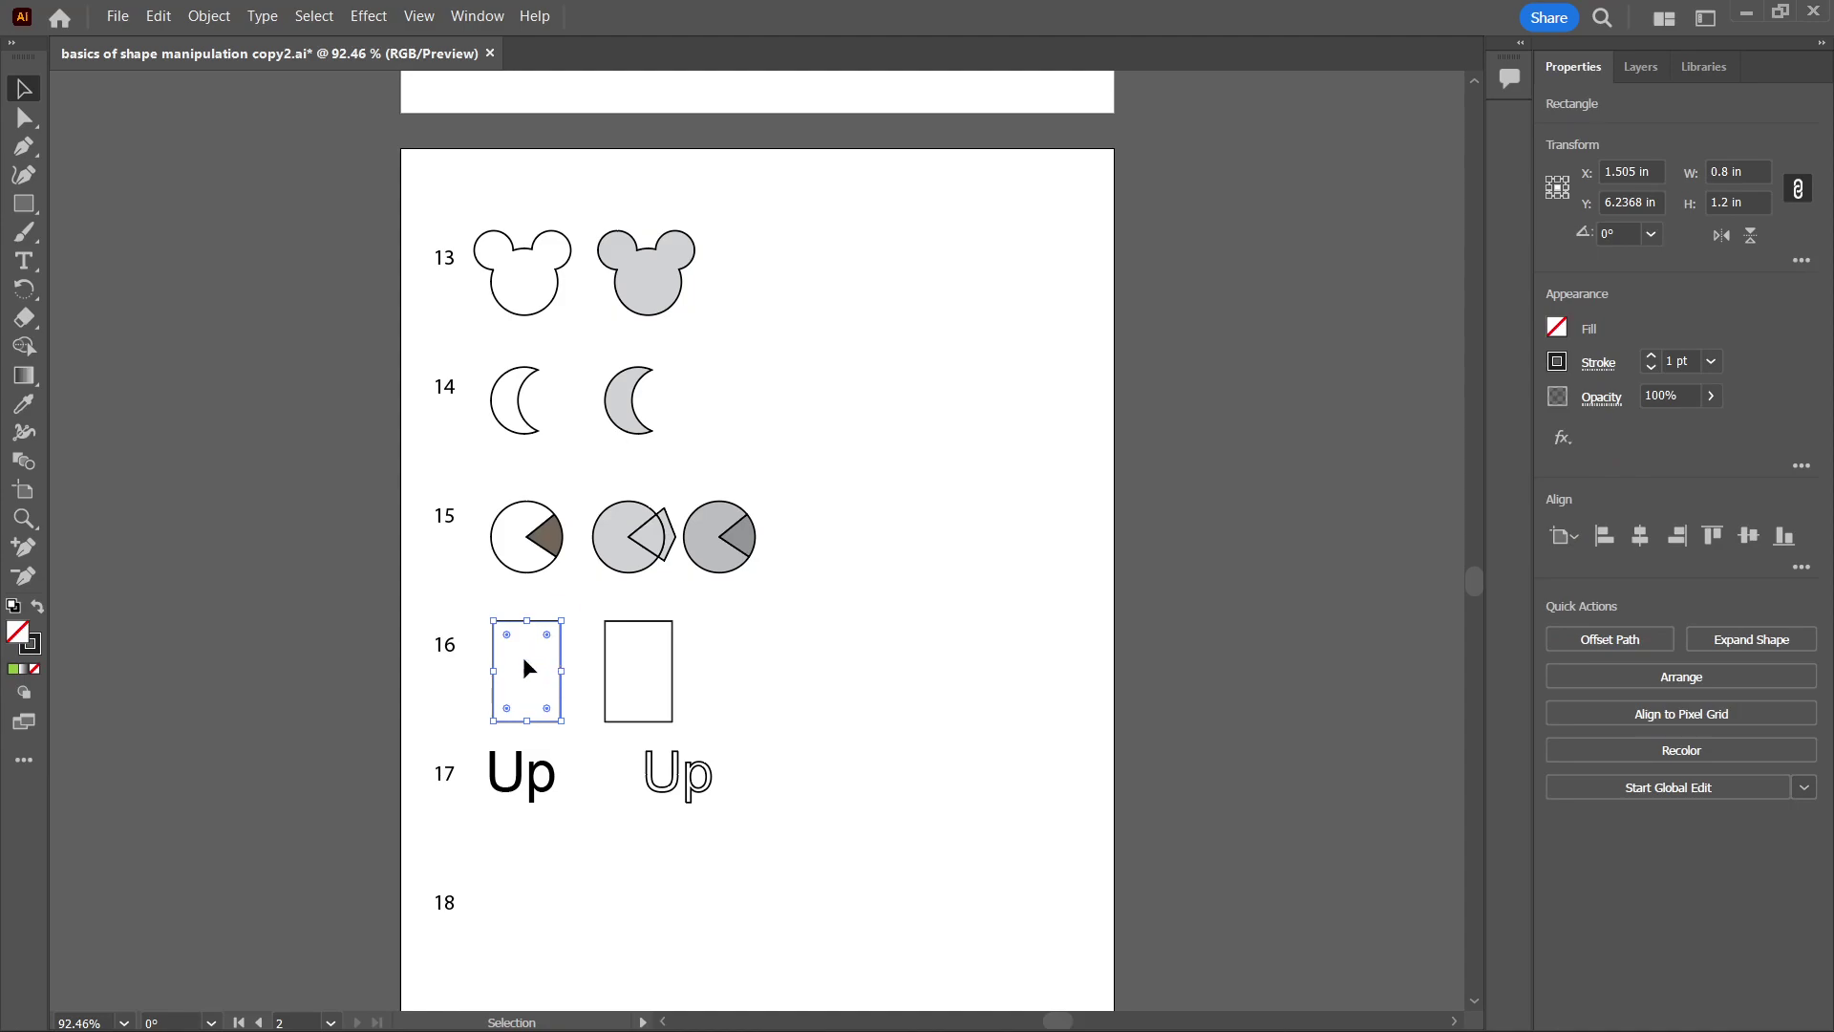
click(552, 779)
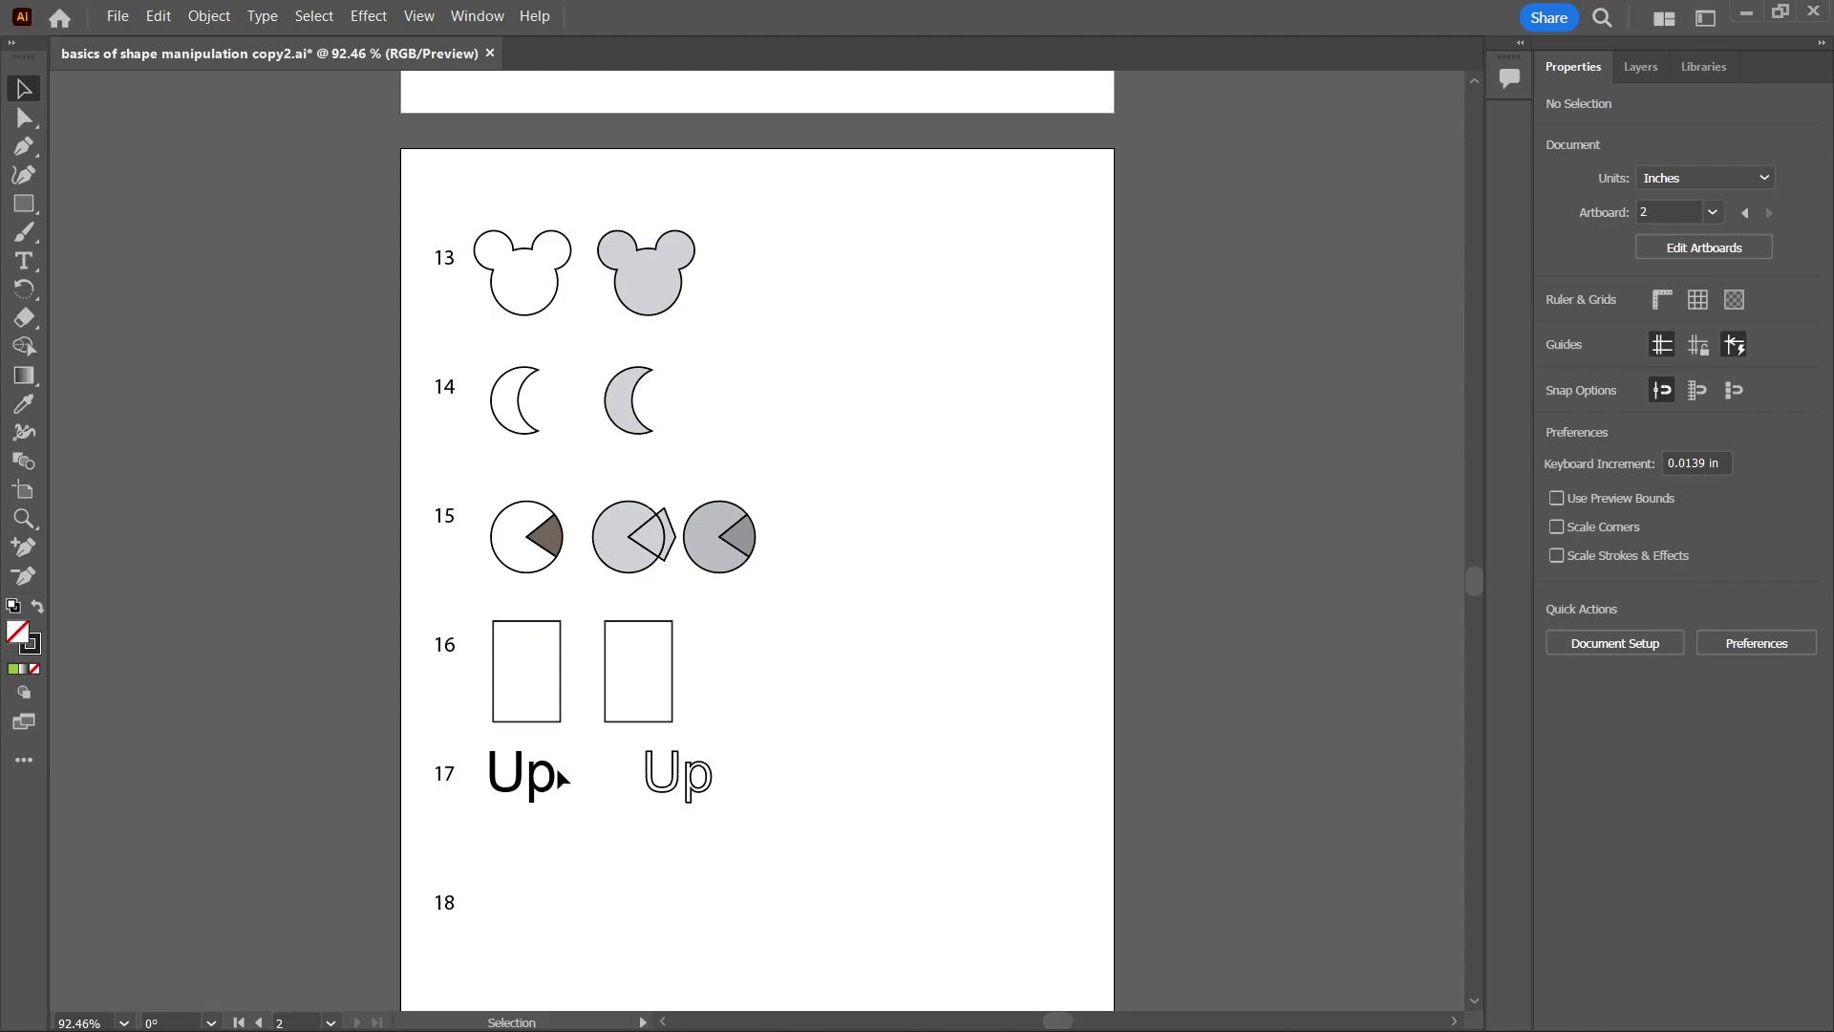
click(566, 777)
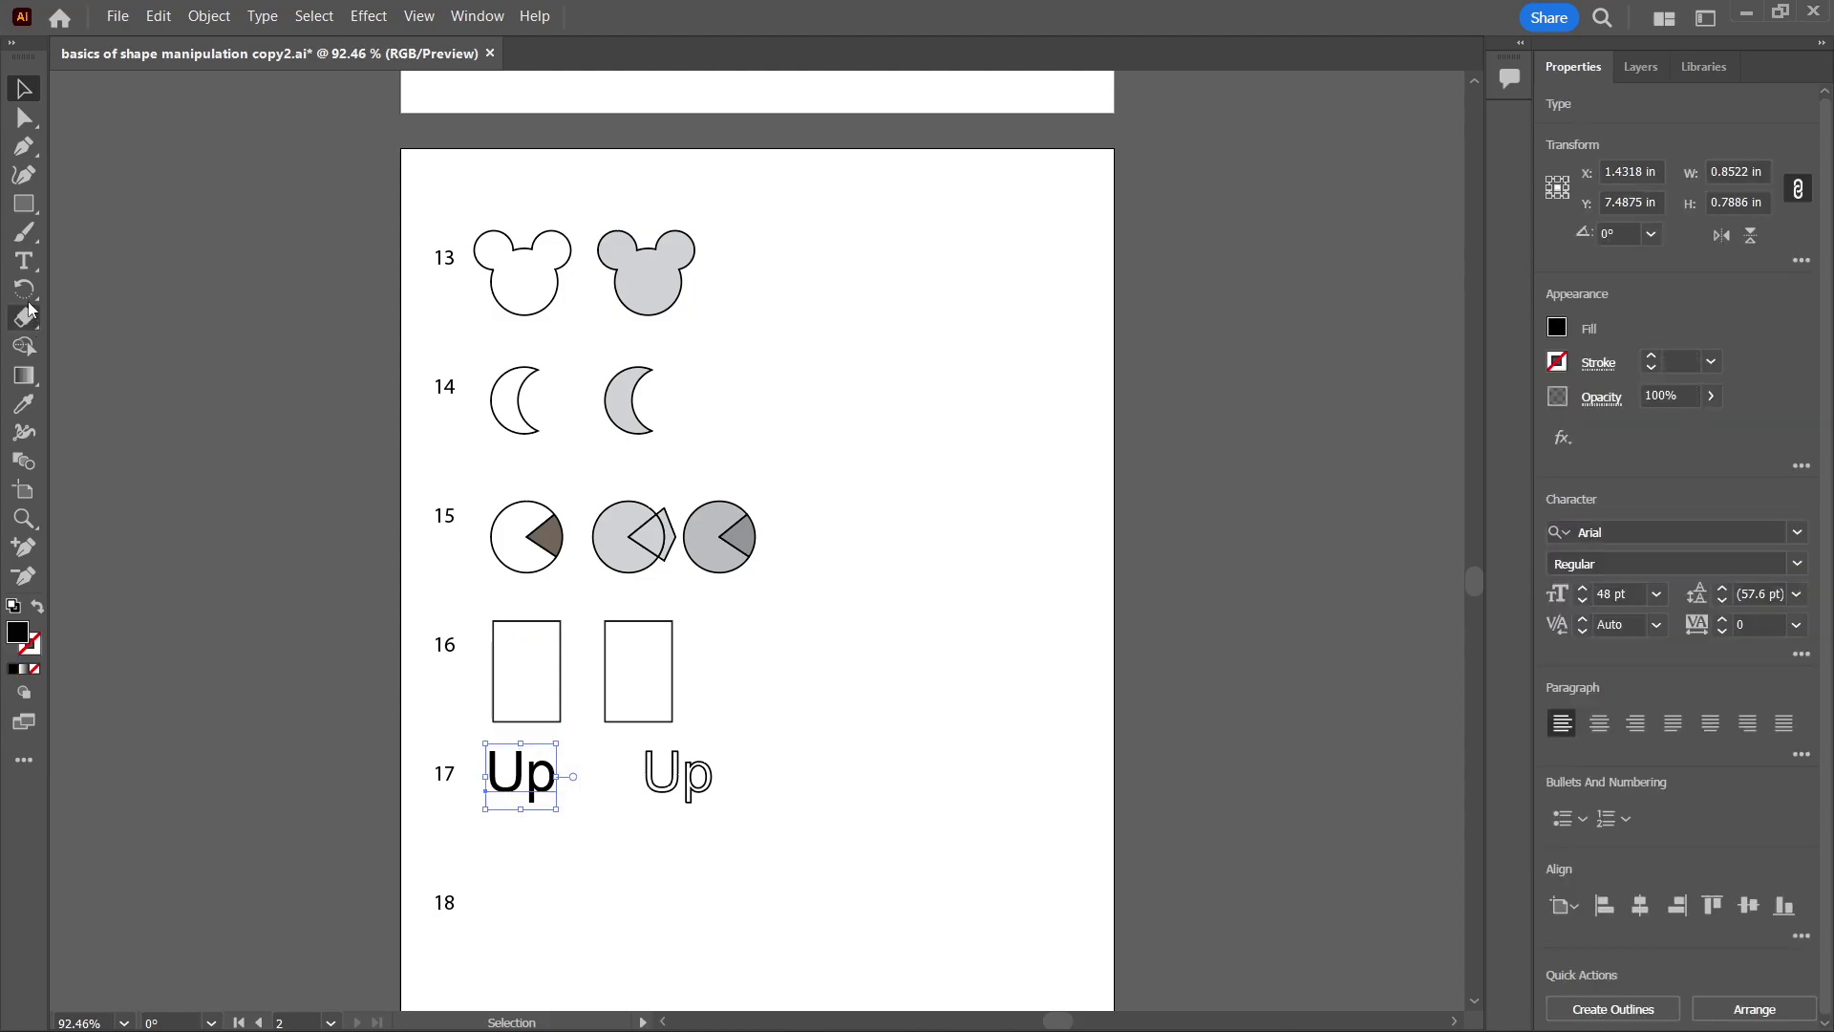
click(24, 260)
click(525, 774)
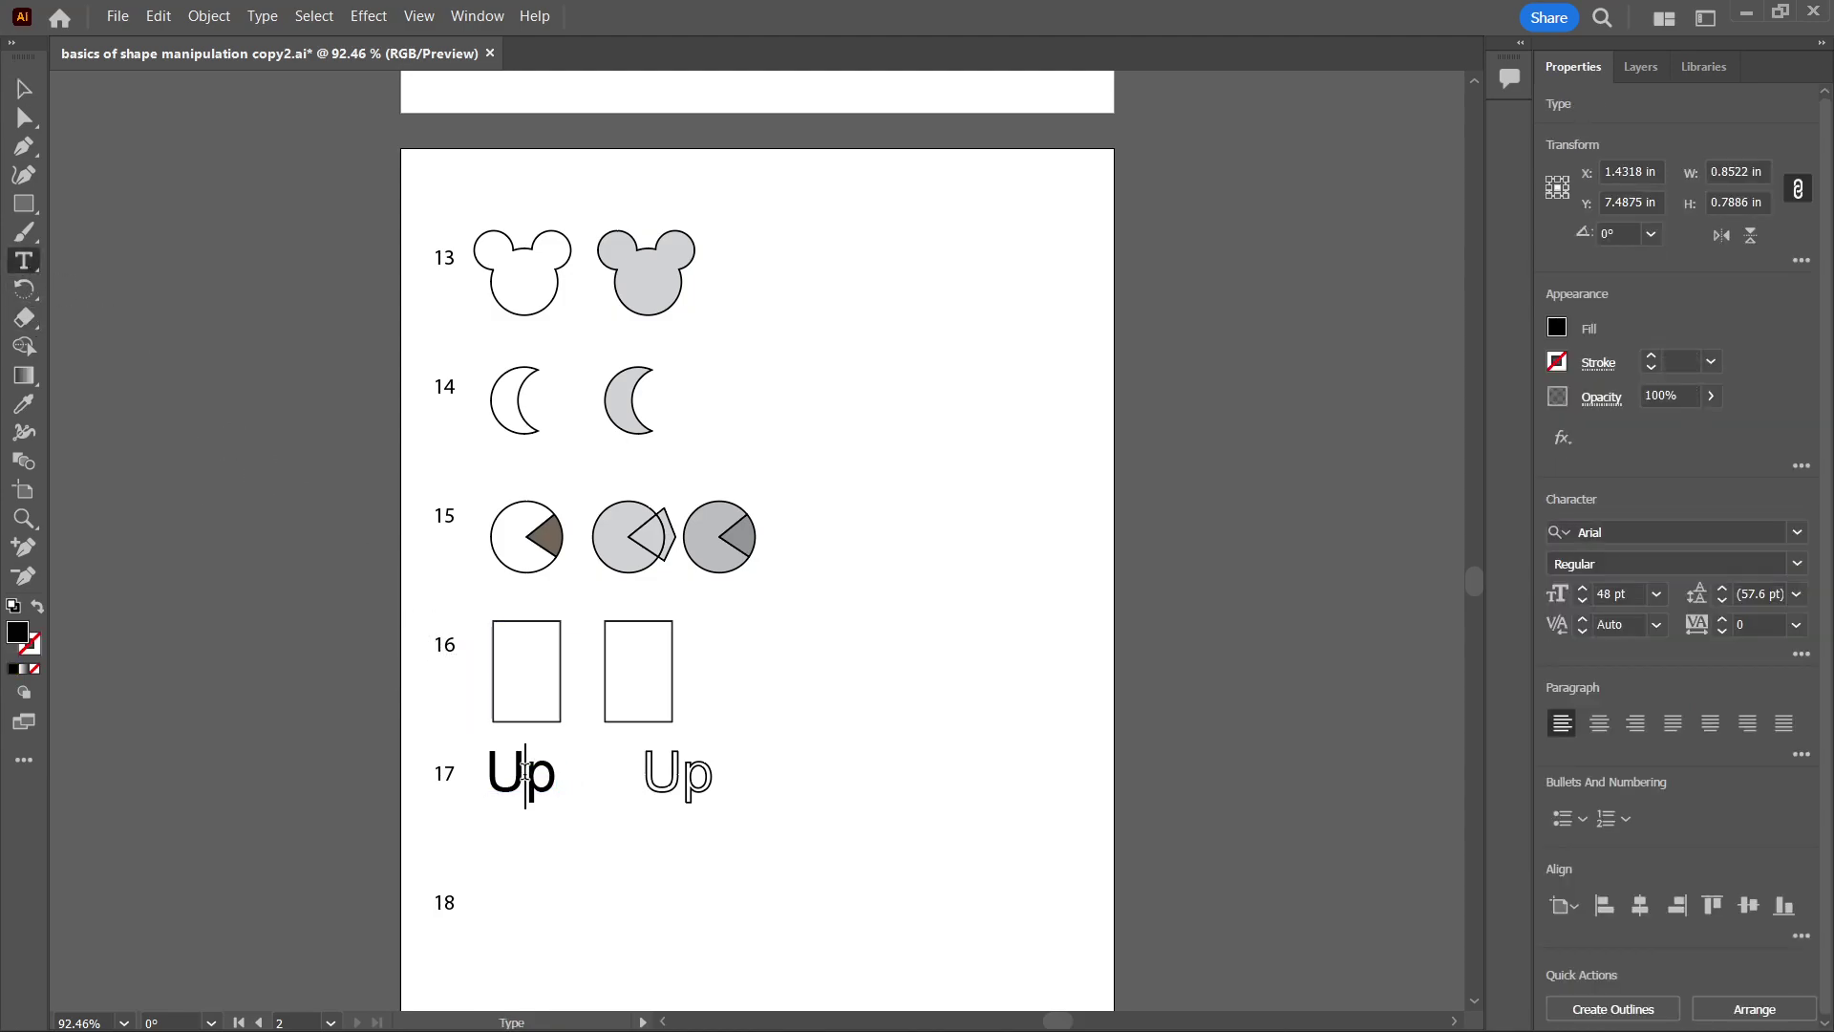
text(pp)
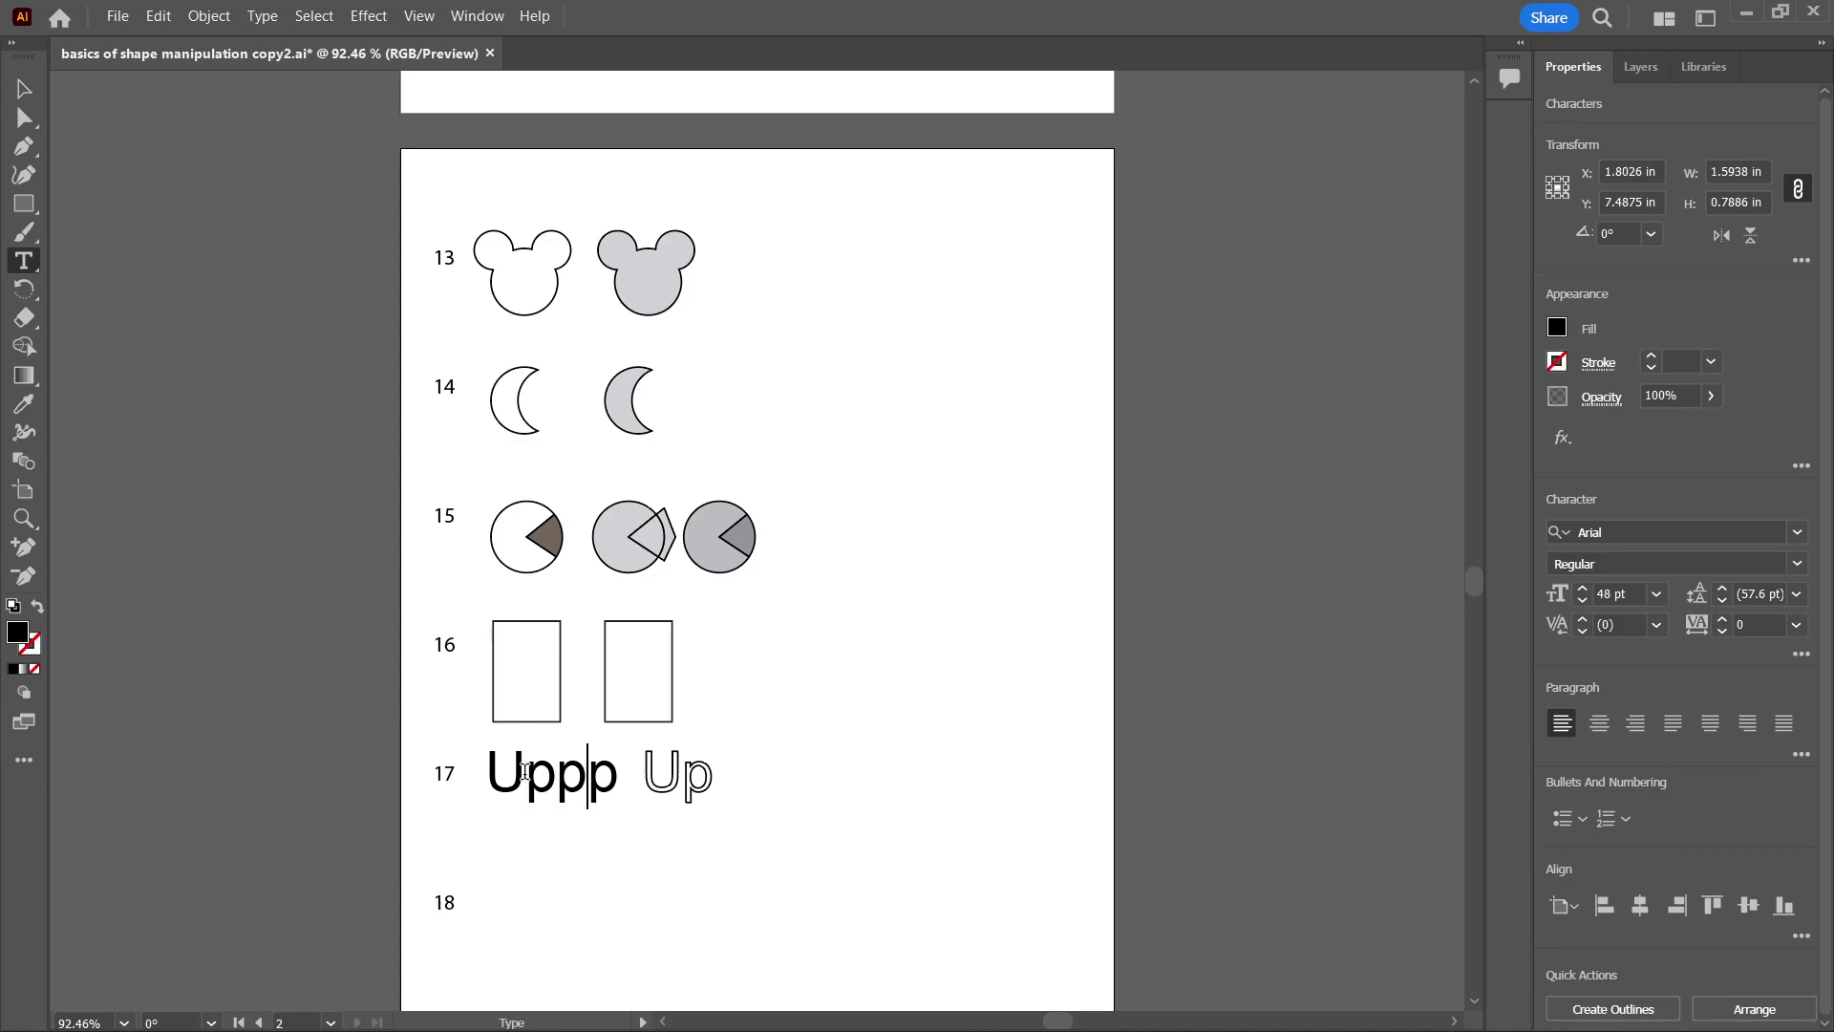
key(BackSpace)
key(BackSpace)
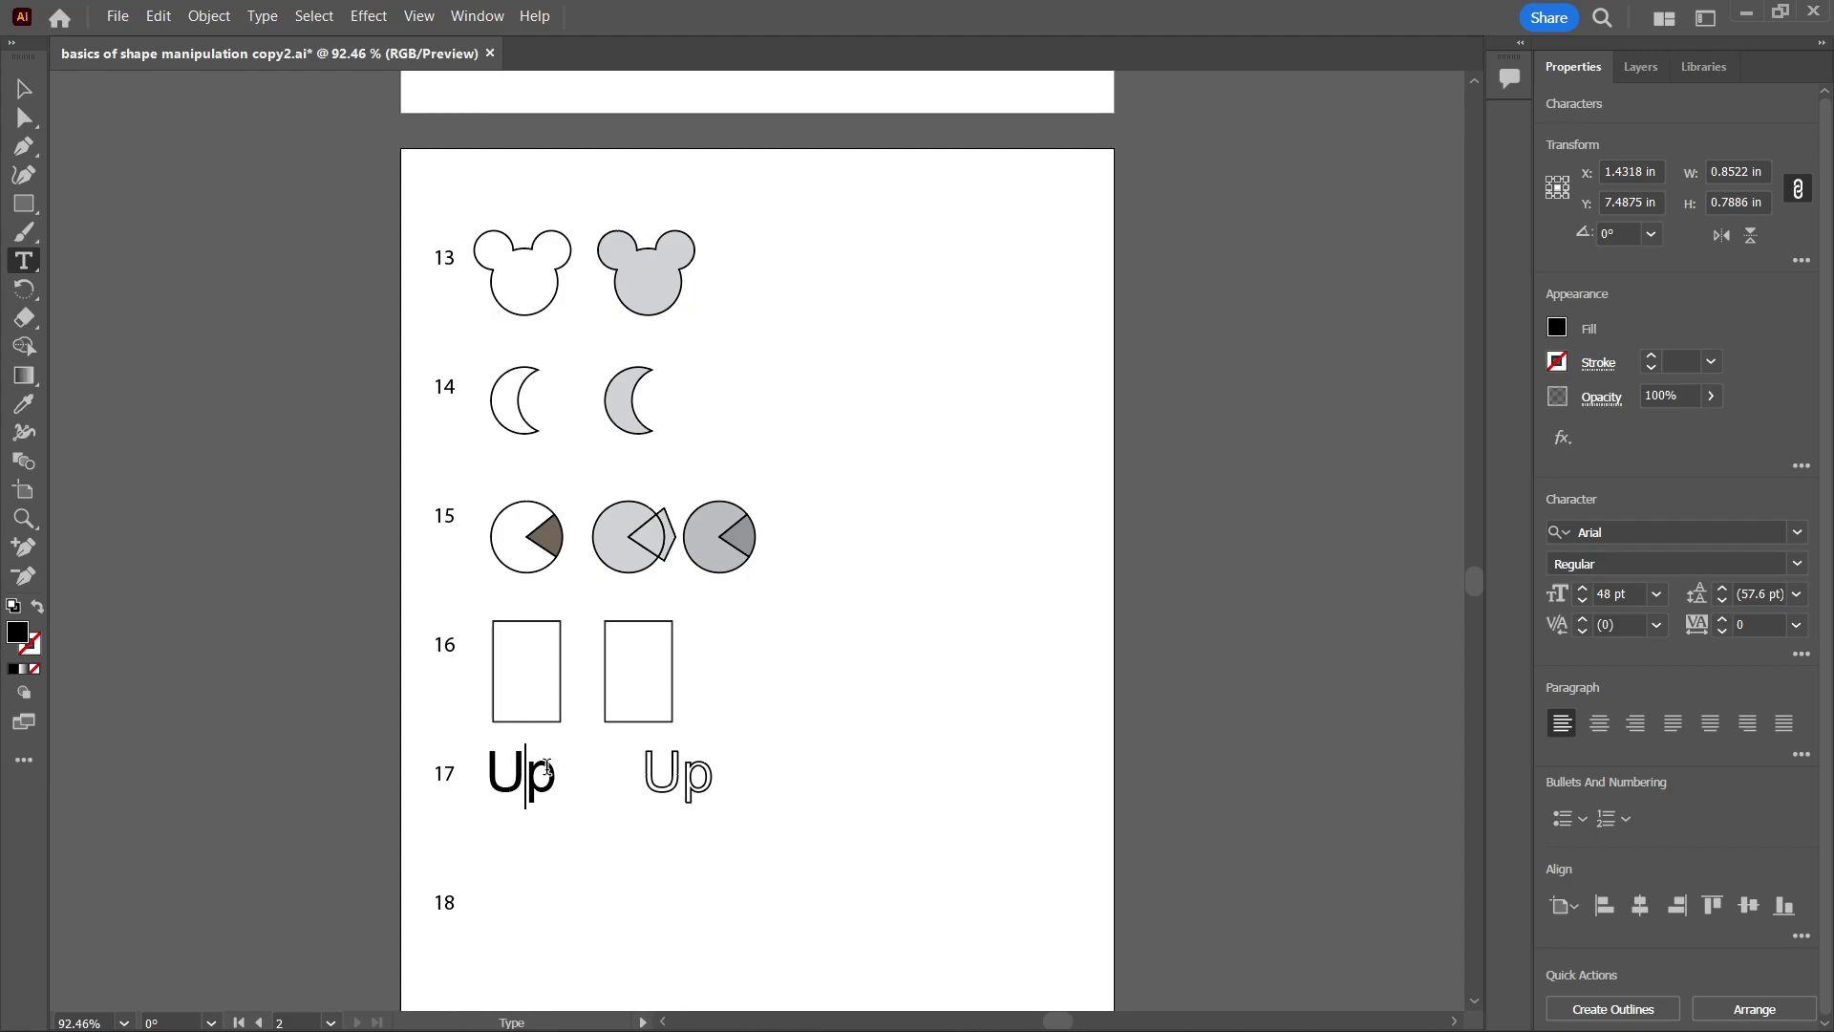
key(Escape)
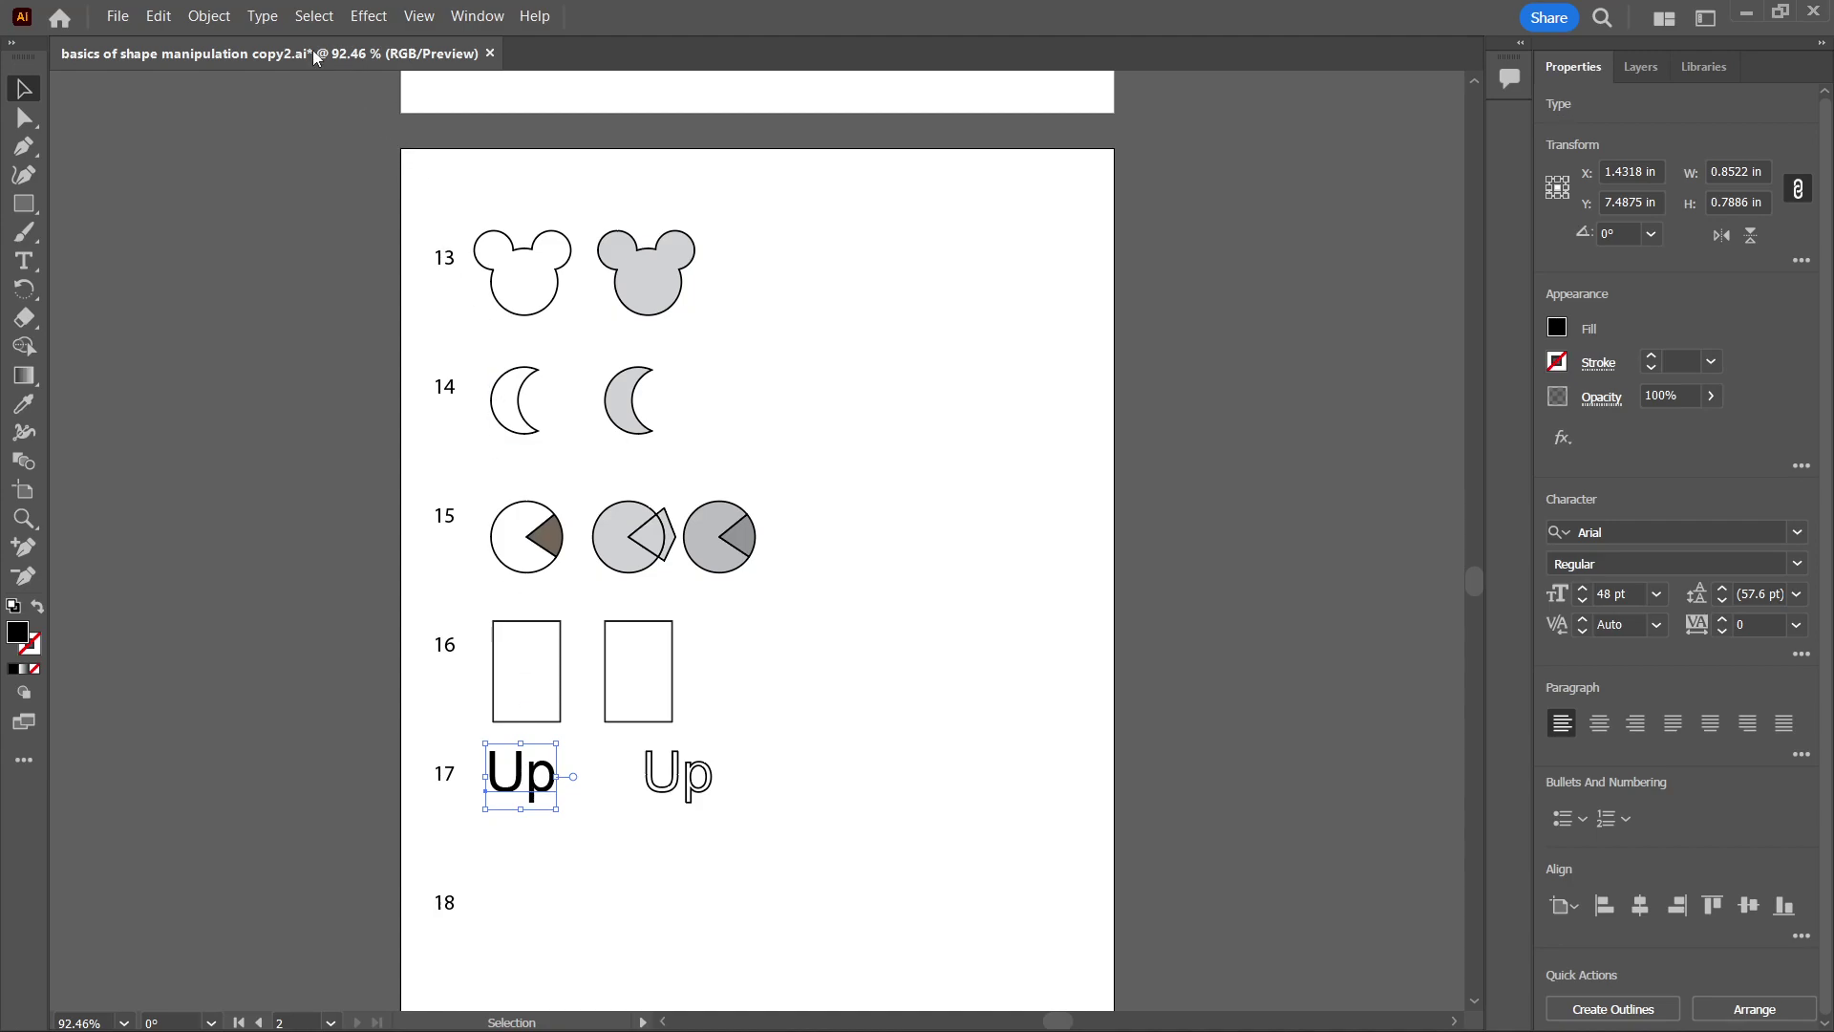
Convert the black 'Up' text in row 17 to outlines with Type > Create Outlines.
click(226, 18)
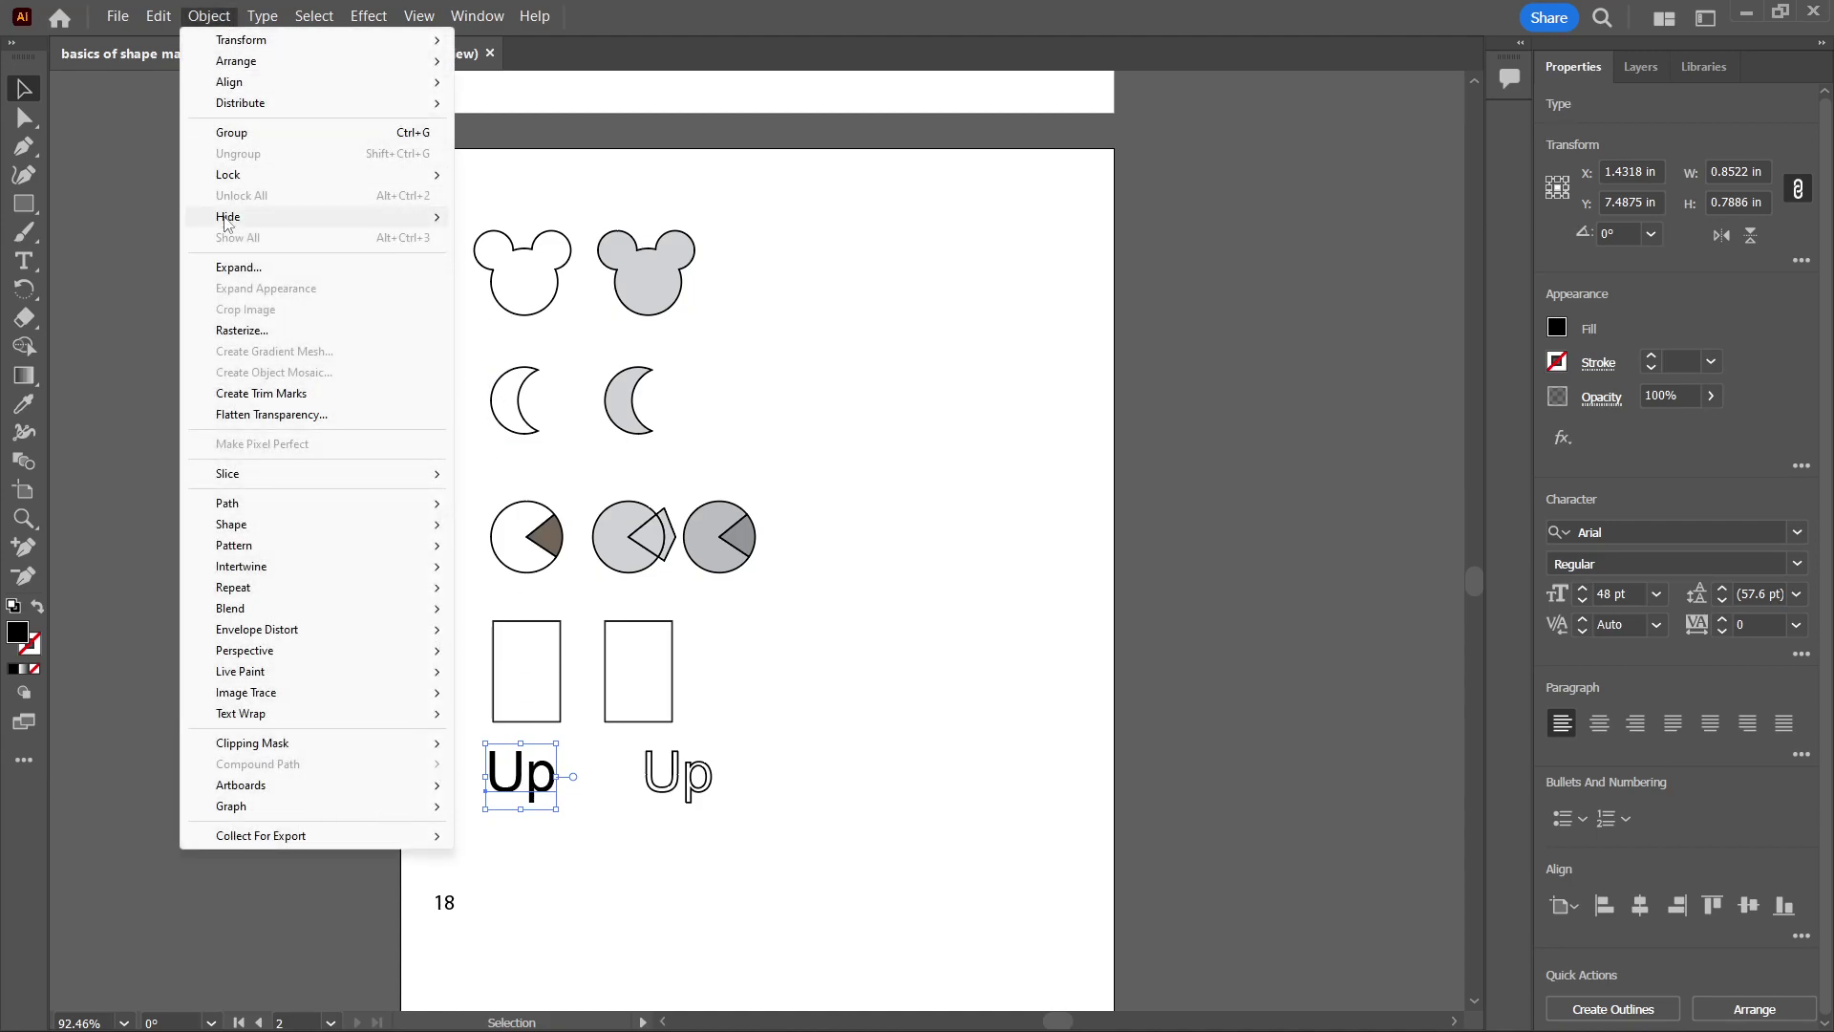
mouse_move(258, 14)
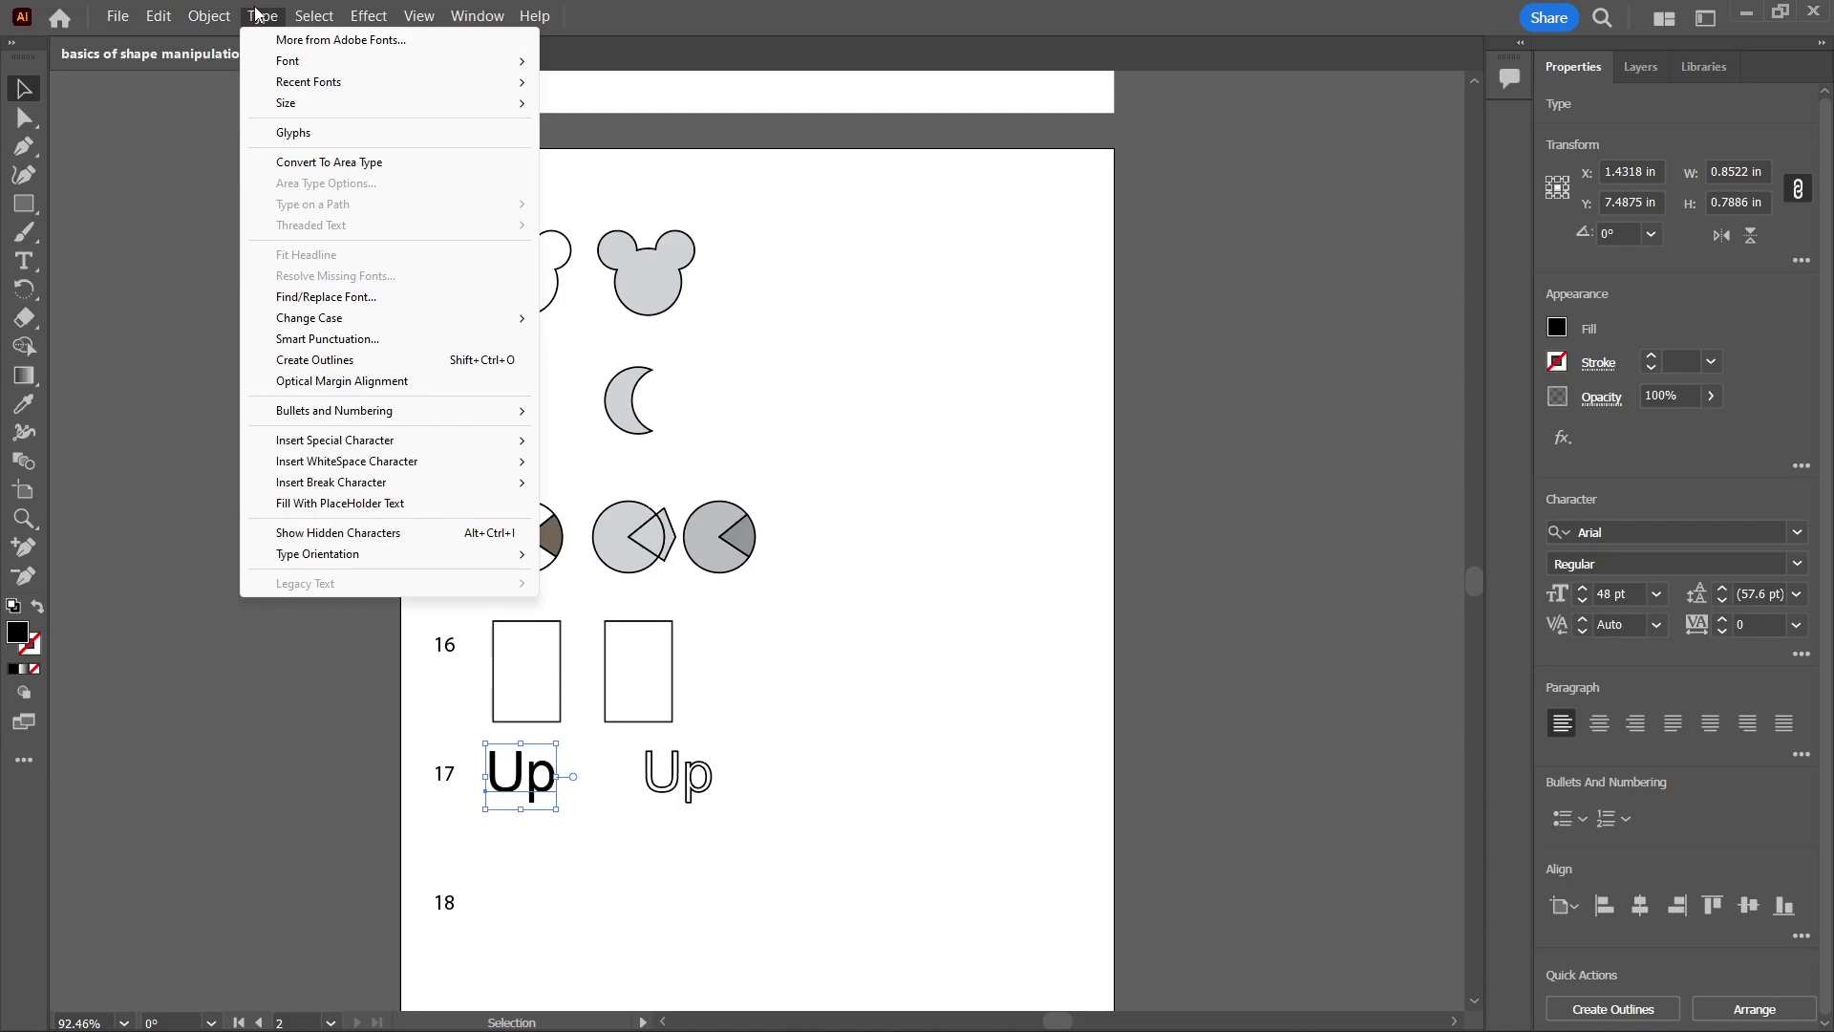
click(315, 360)
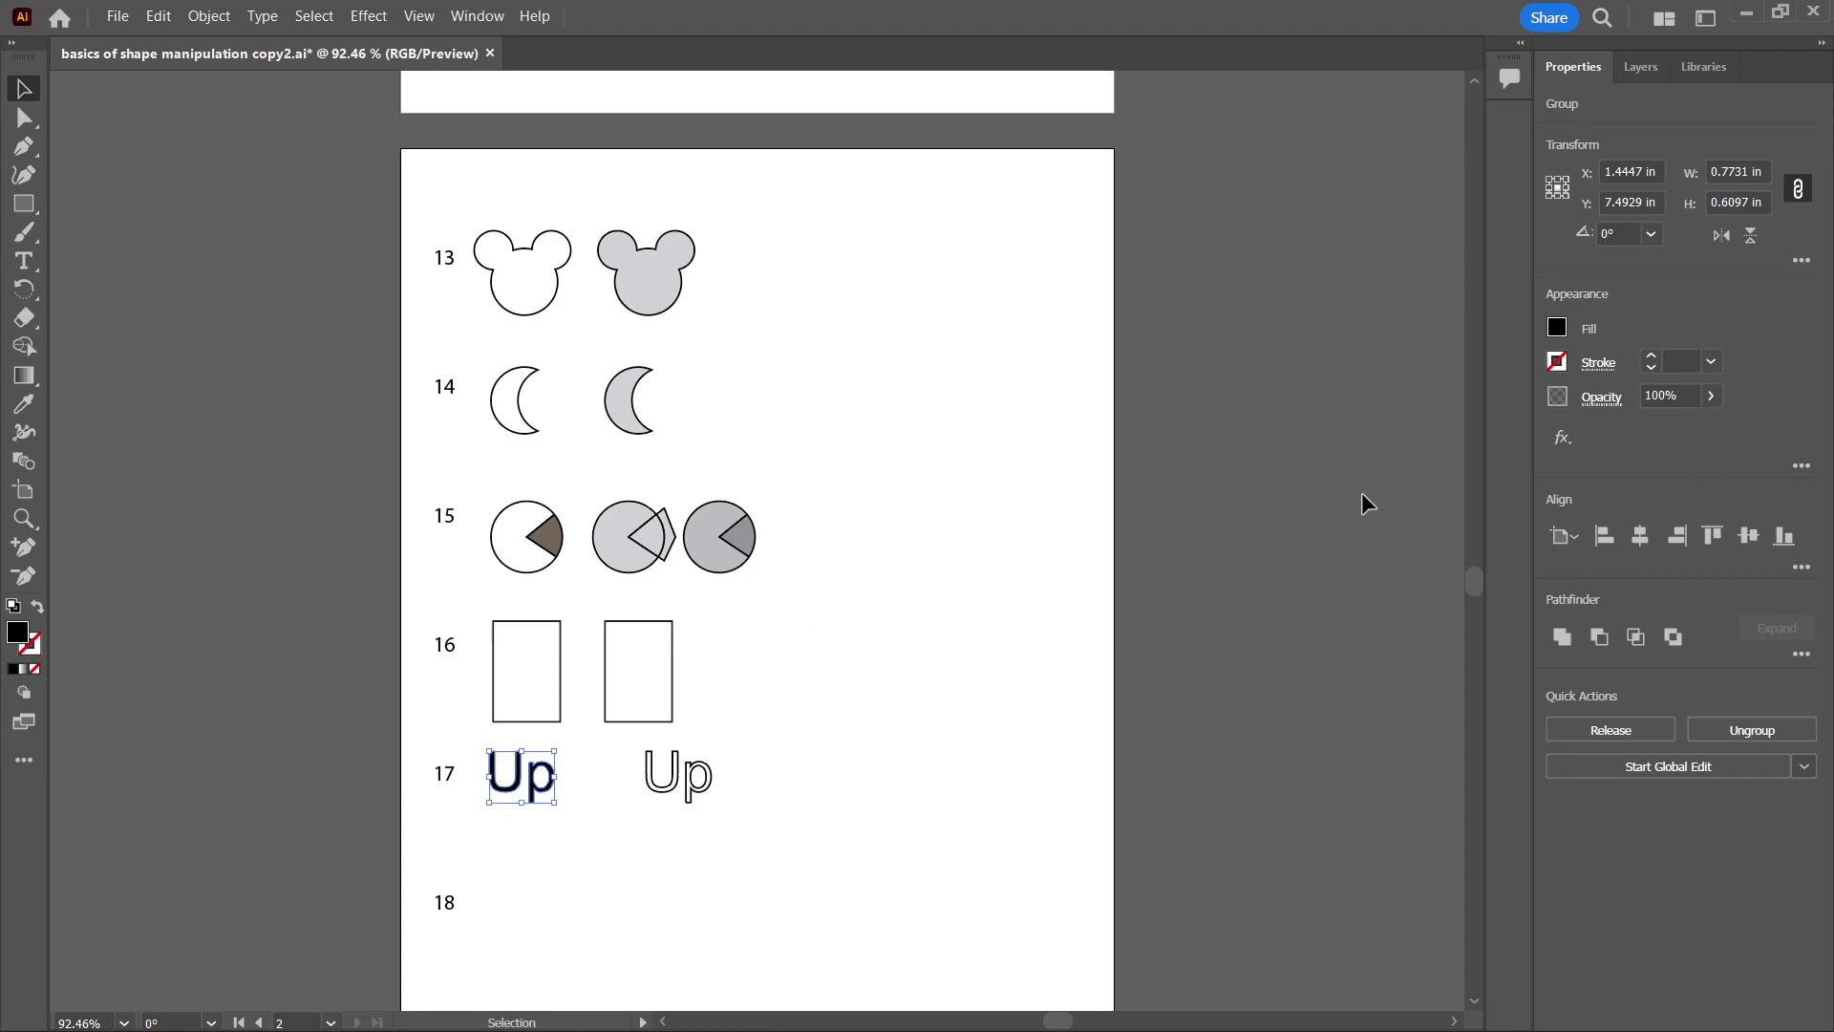
Give the outlined 'Up' a red fill swatch.
click(1557, 328)
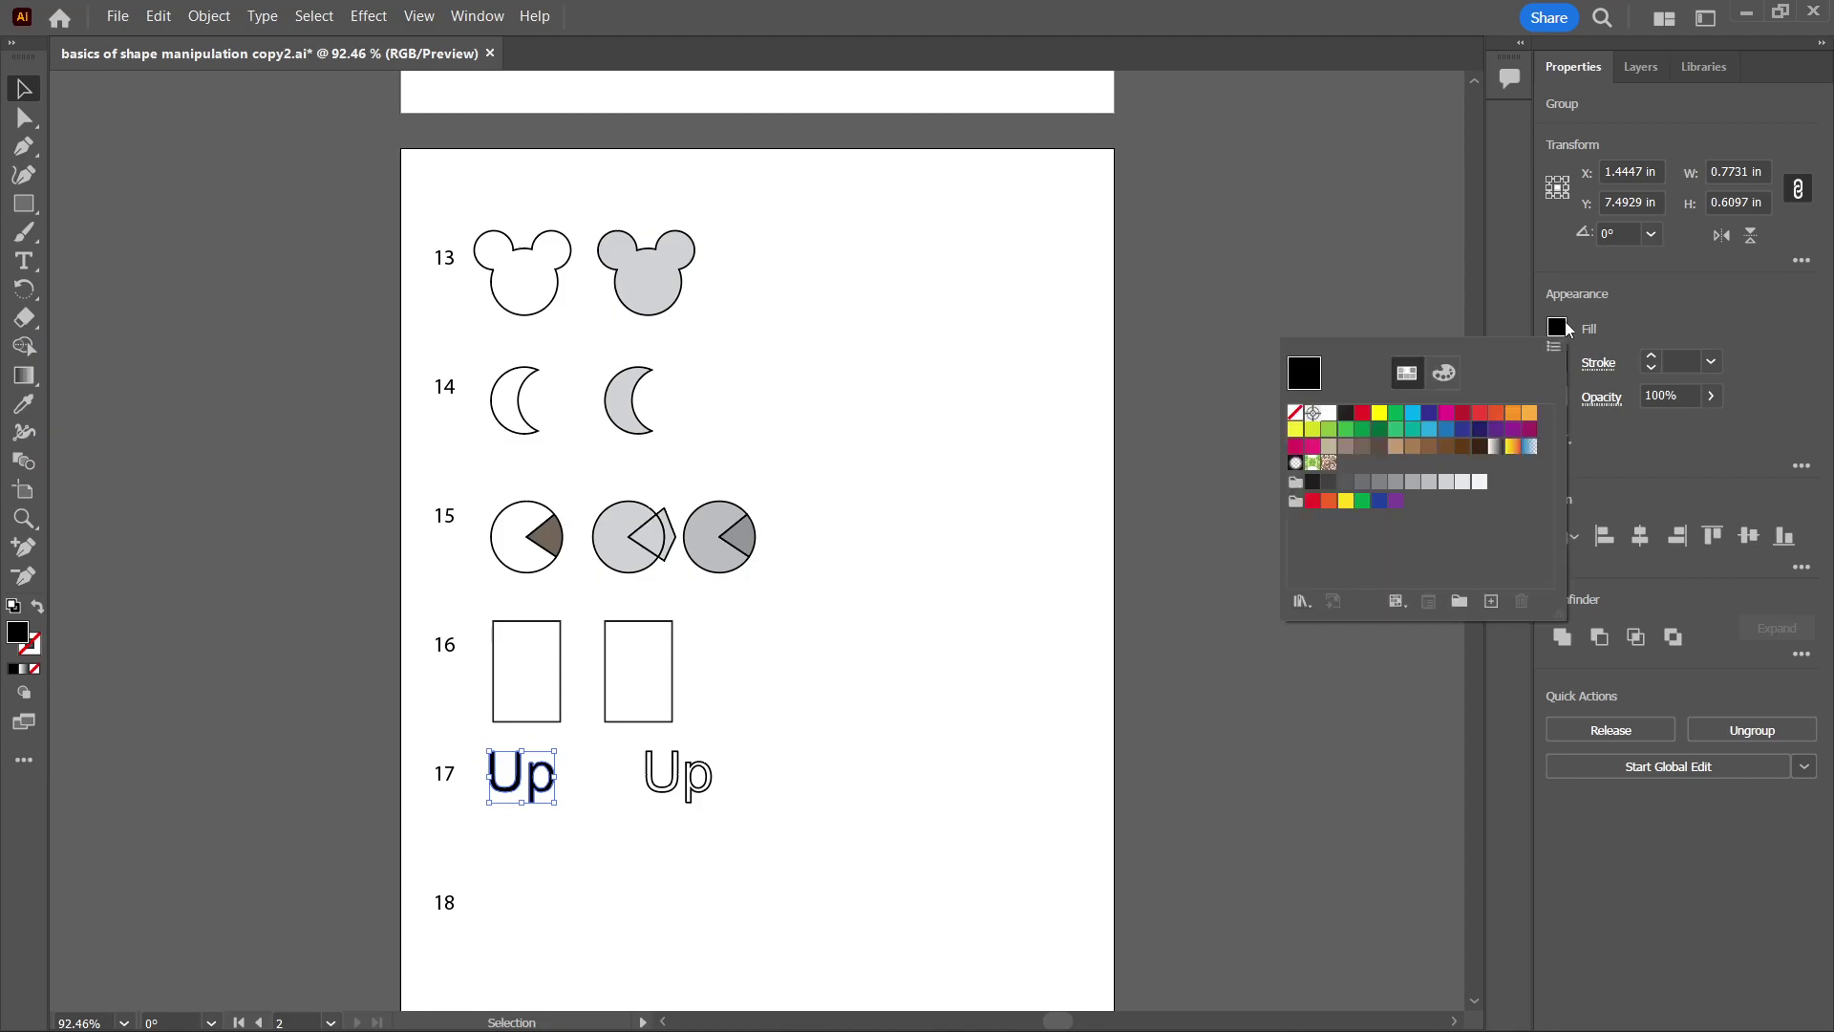
click(1363, 413)
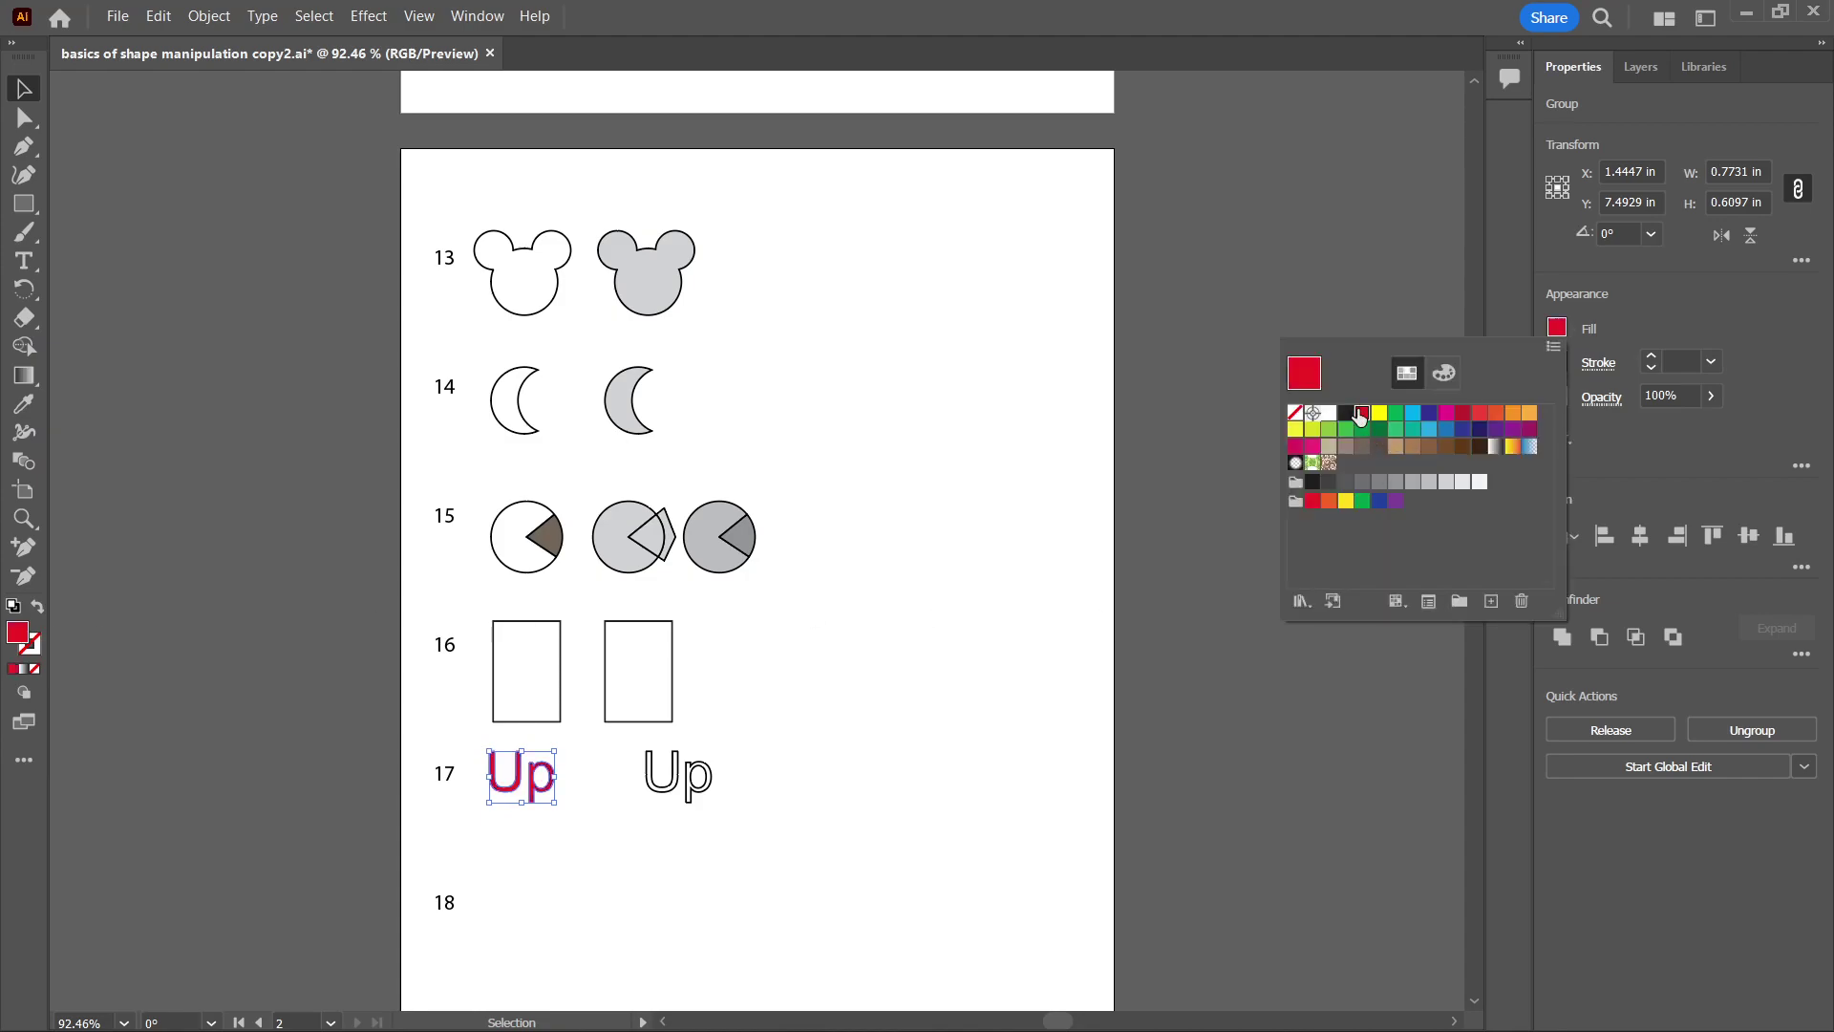
click(533, 818)
Ungroup the red 'Up' letters with Object > Ungroup.
click(532, 793)
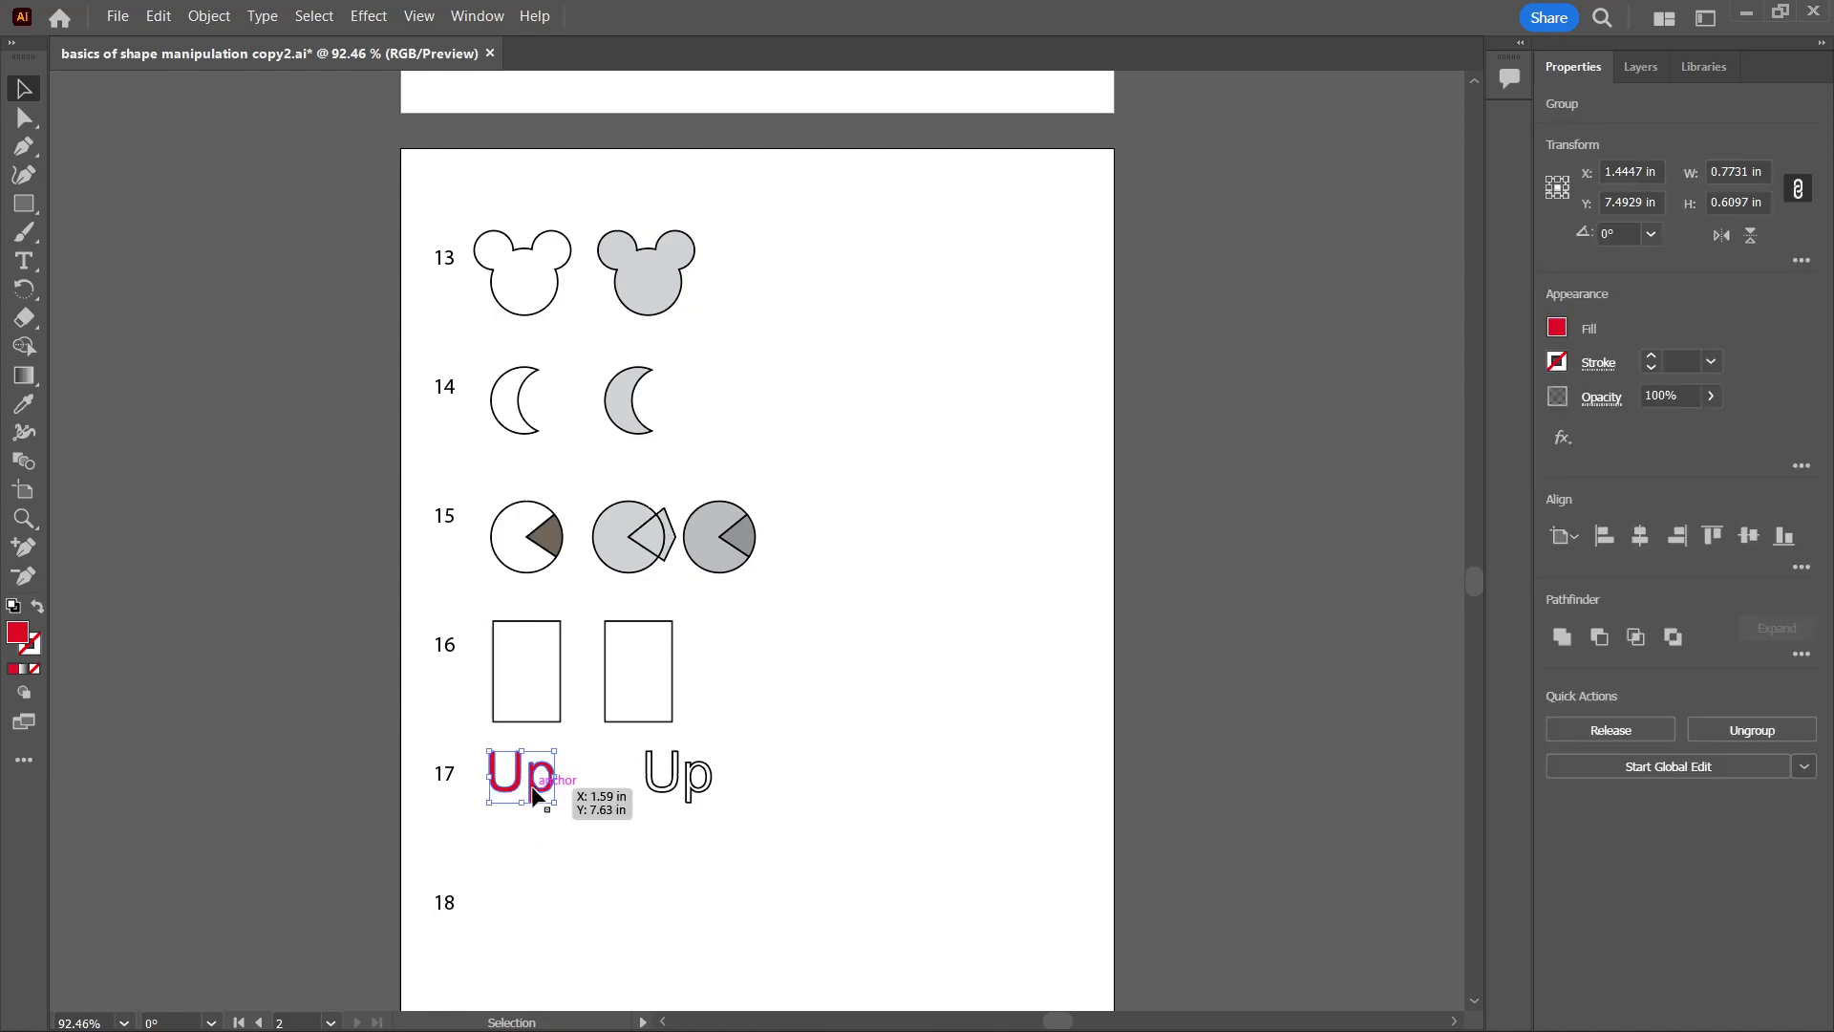
click(208, 17)
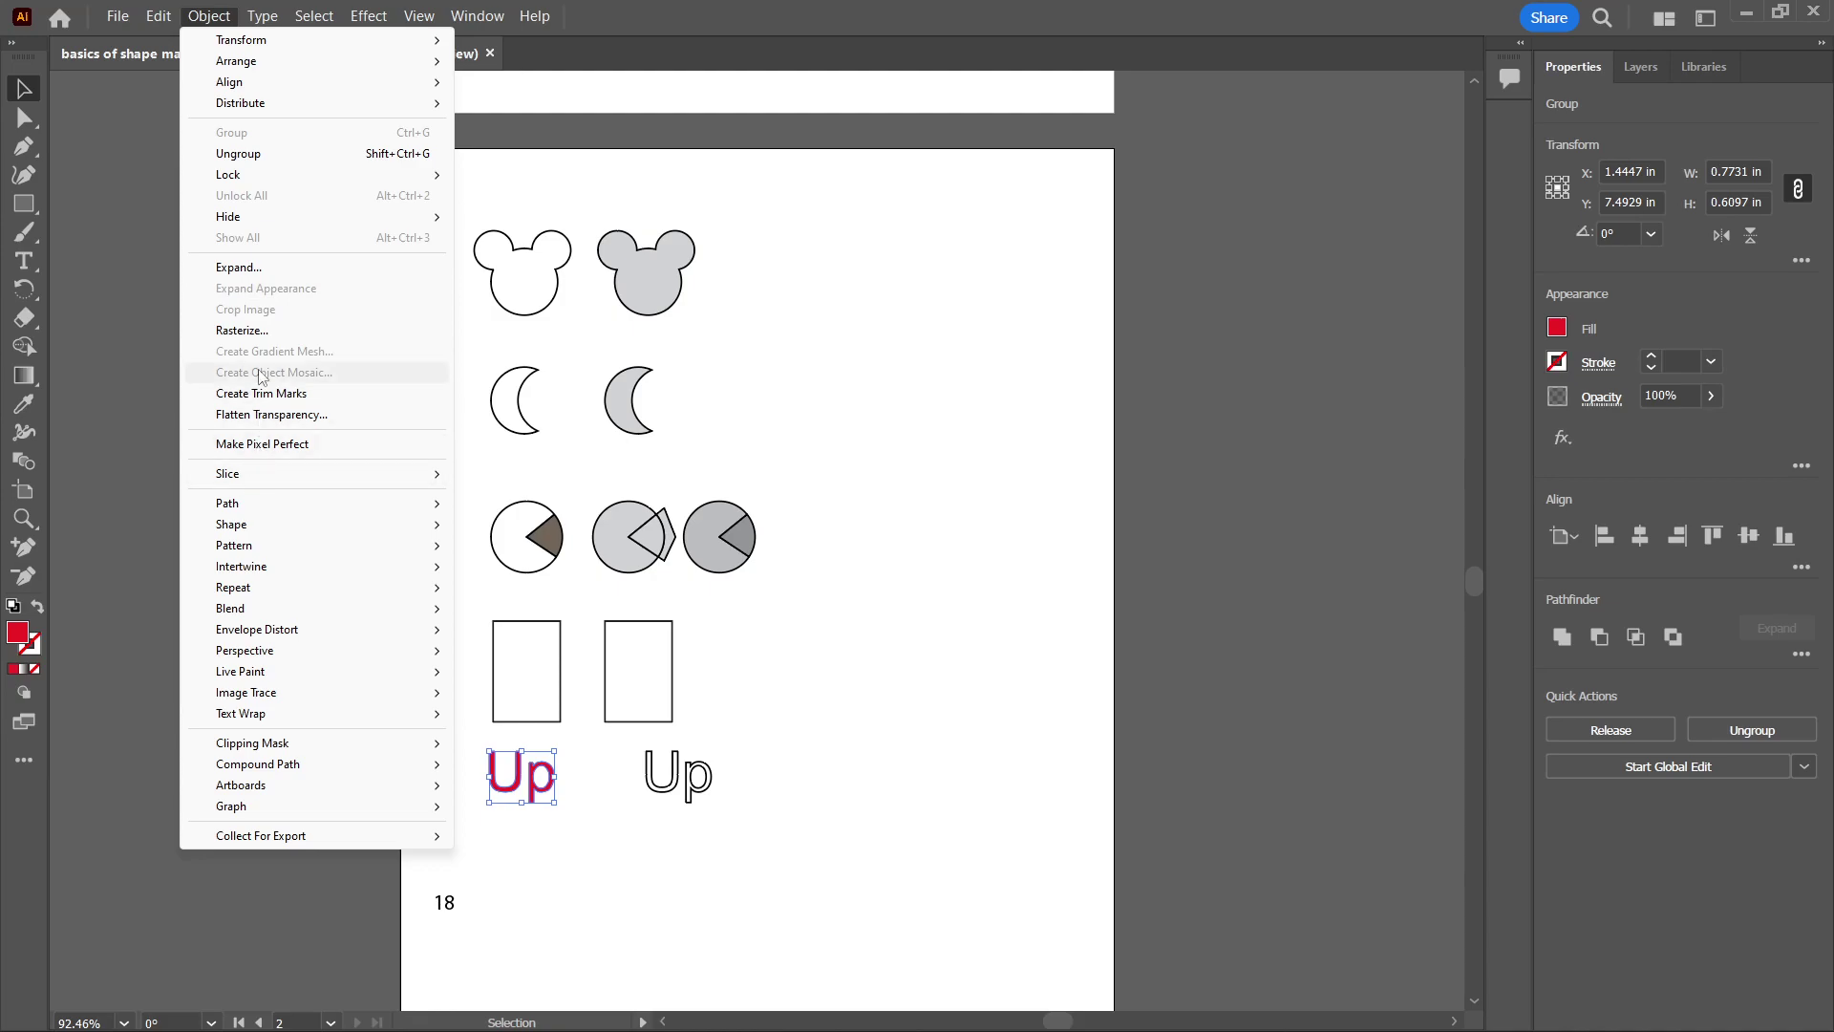
click(231, 154)
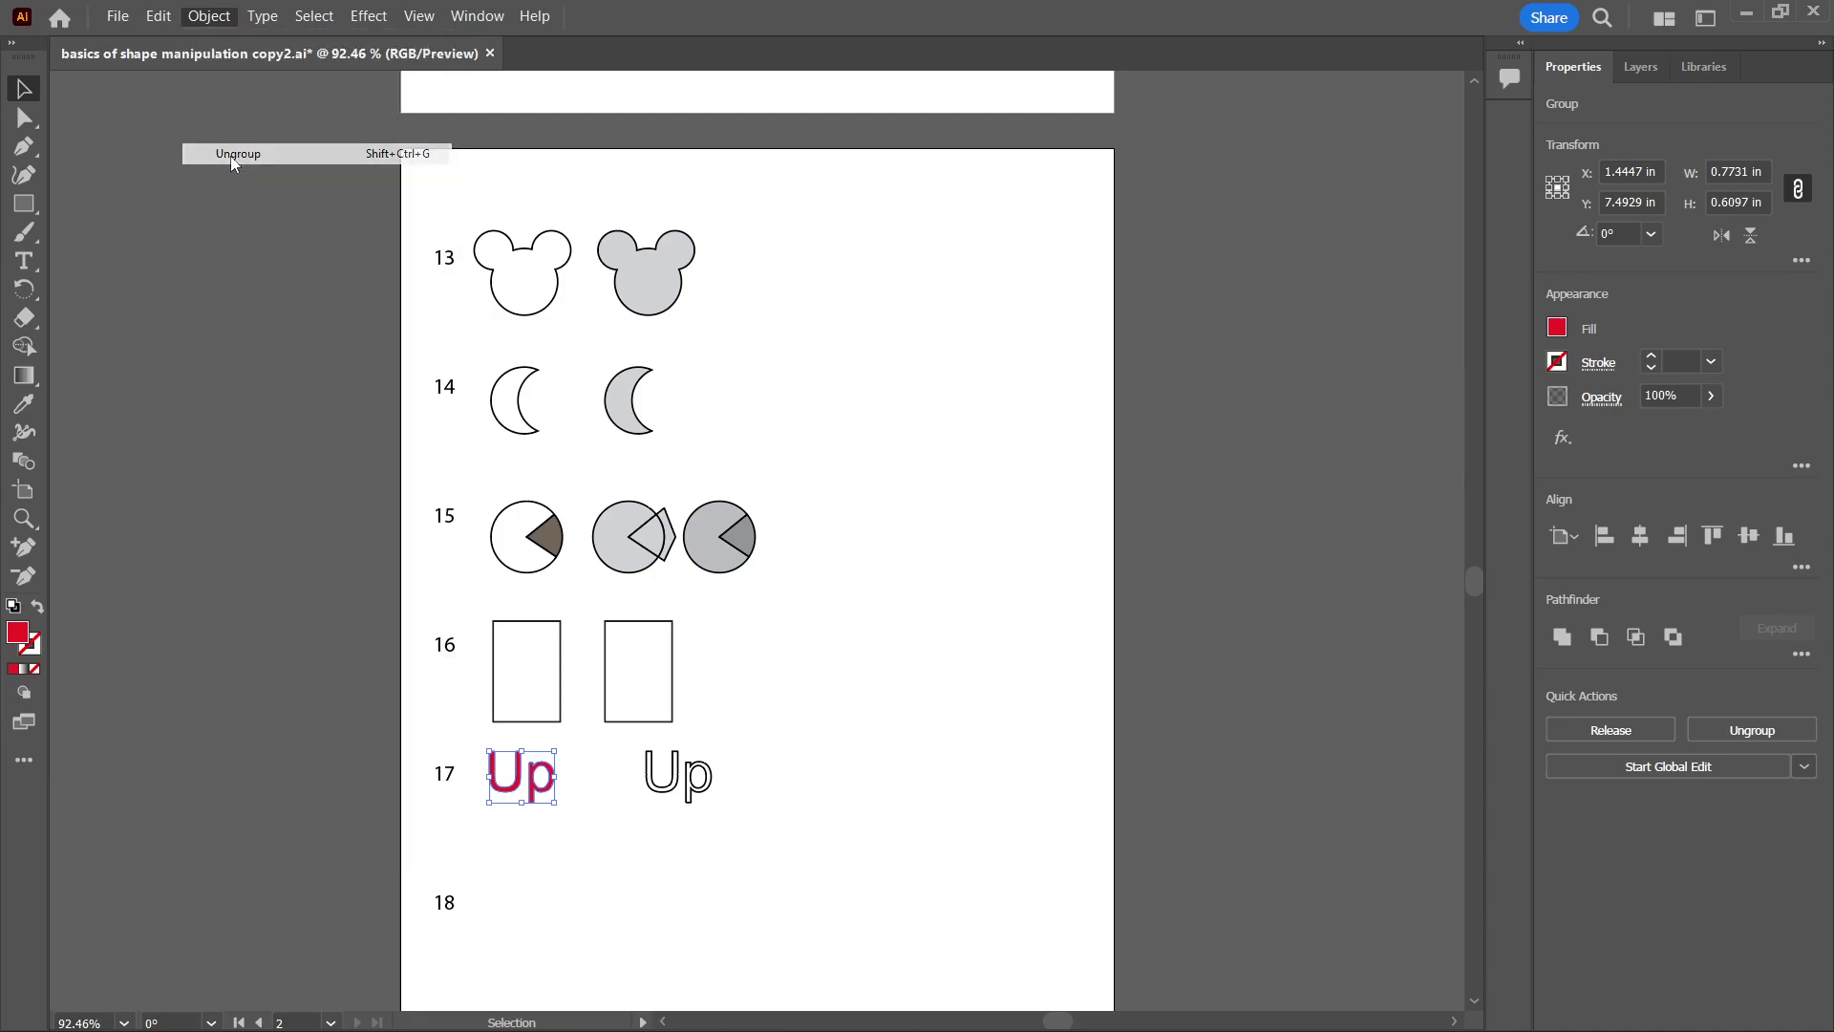
Stretch the red letter 'p' wider horizontally.
click(564, 833)
drag(546, 793, 606, 781)
click(620, 858)
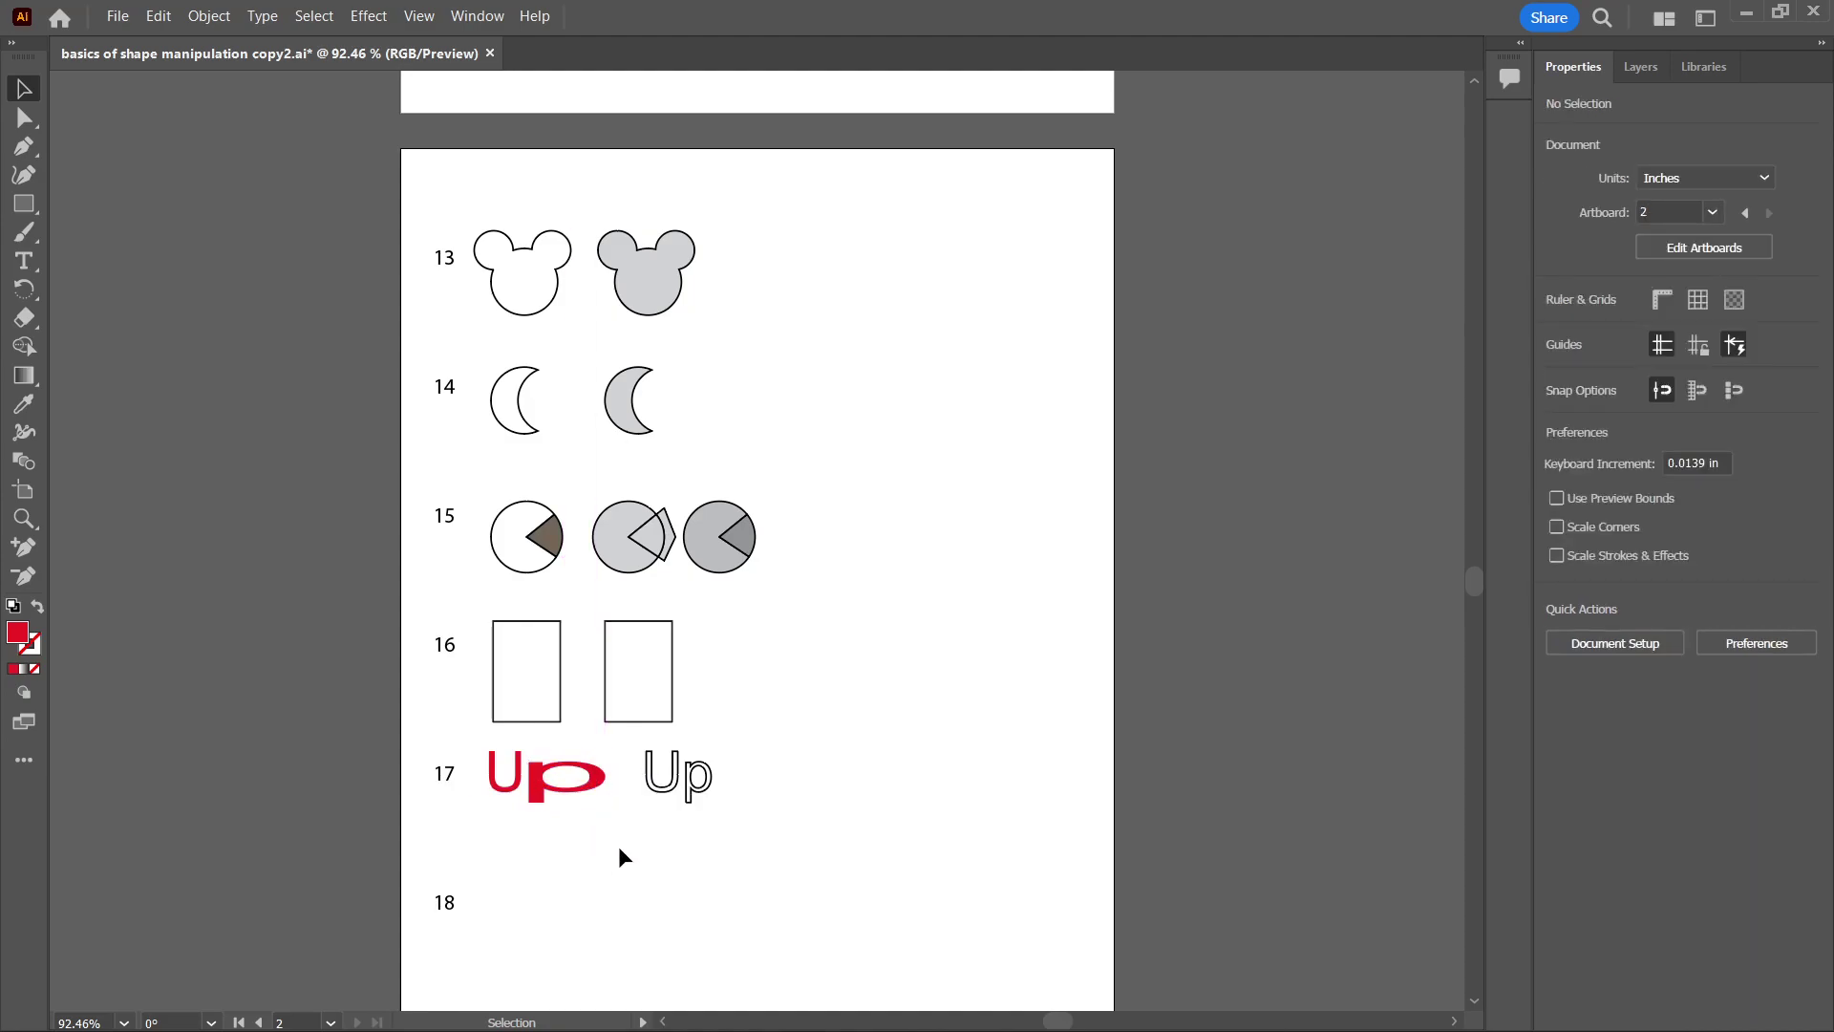